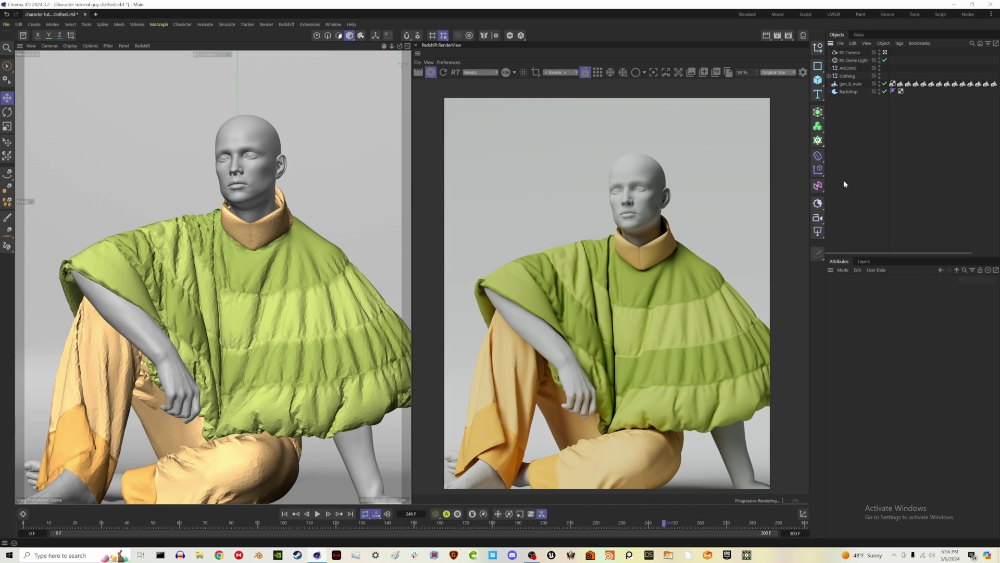
Step: Inspect the Redshift object settings of cloth_parent in the clothing group, then collapse the group
click(830, 76)
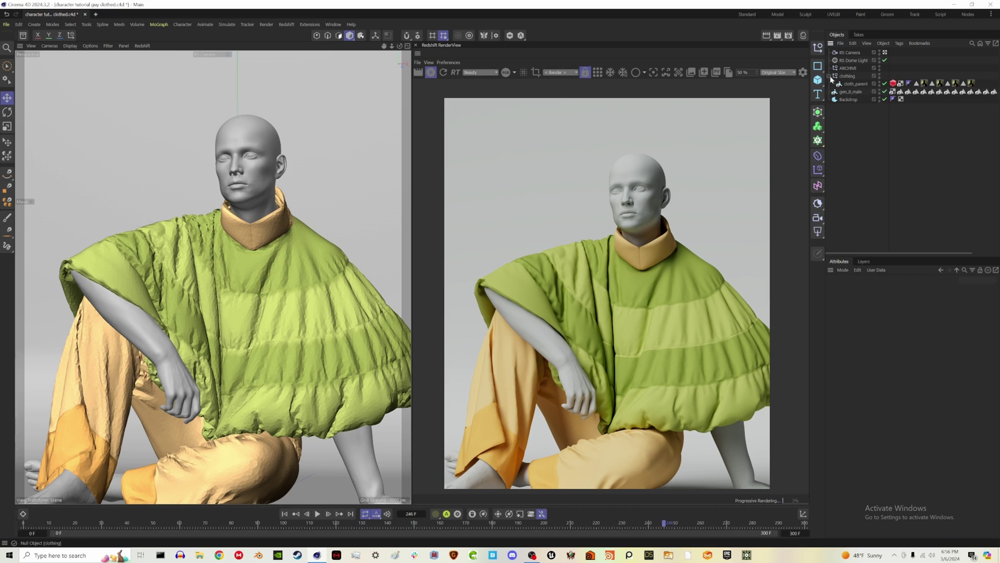
click(893, 83)
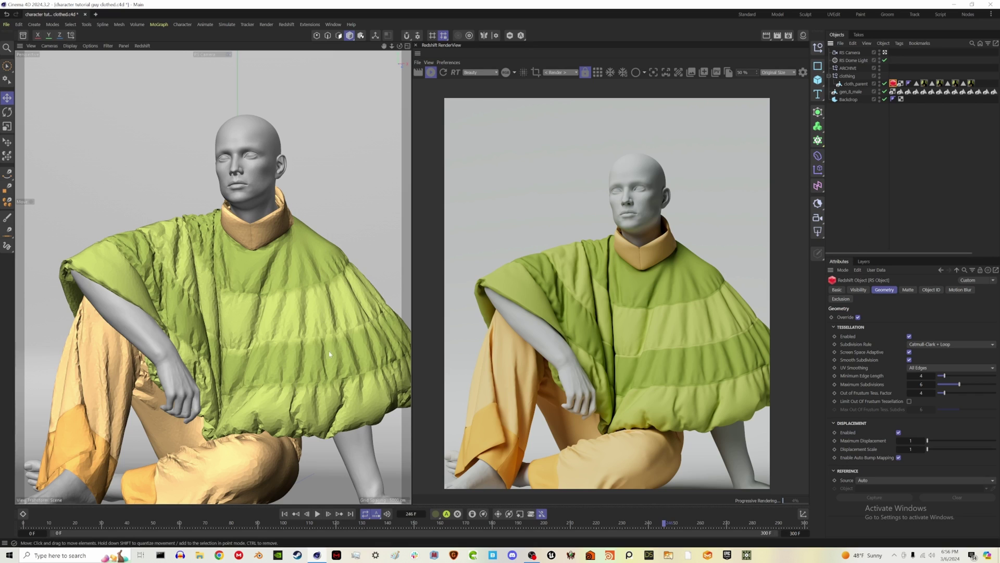
click(829, 76)
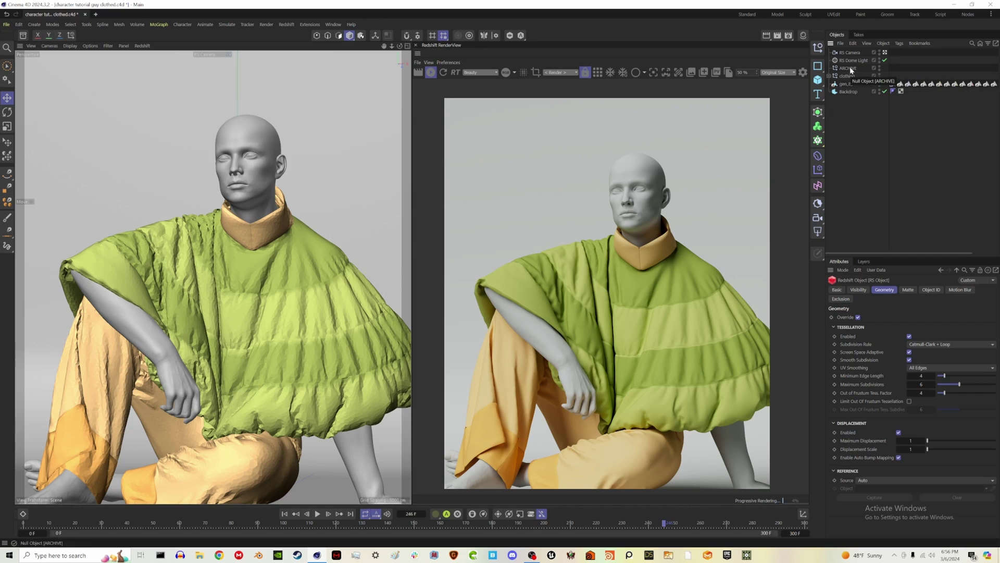
Step: Move ARCHIVE to the bottom, hide it, and Ctrl-drag a backup copy of gen_8_male into it
drag(848, 69, 852, 95)
click(880, 92)
click(867, 109)
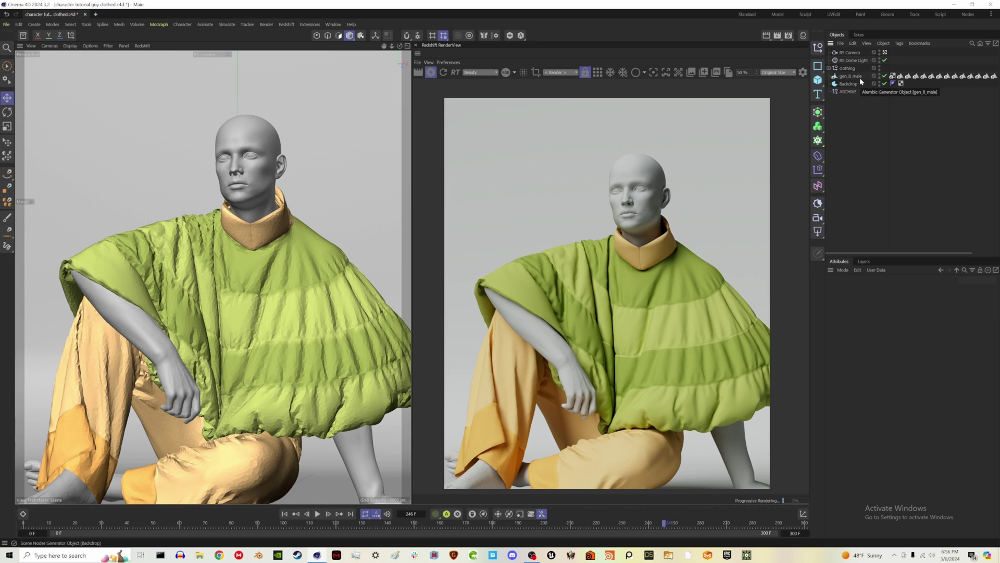
ctrl+drag(850, 78, 855, 101)
Step: Collapse ARCHIVE, make gen_8_male editable with C, and rewind the timeline to frame 0
click(829, 91)
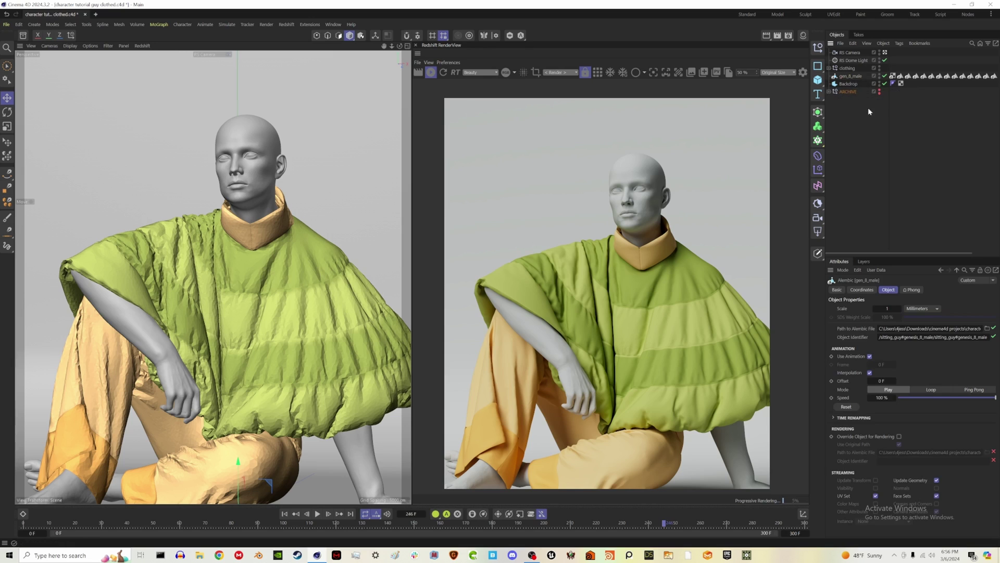
click(868, 107)
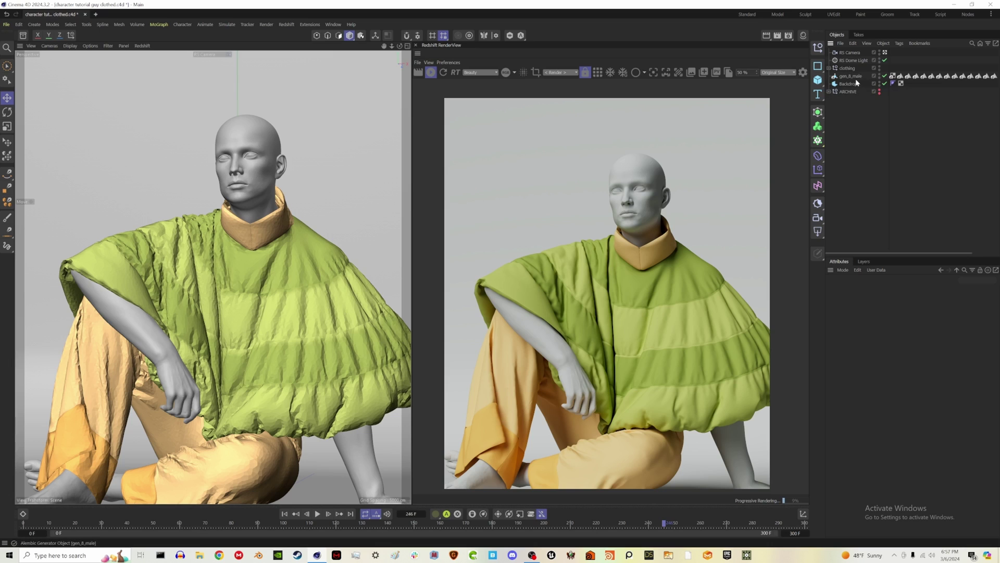
click(845, 76)
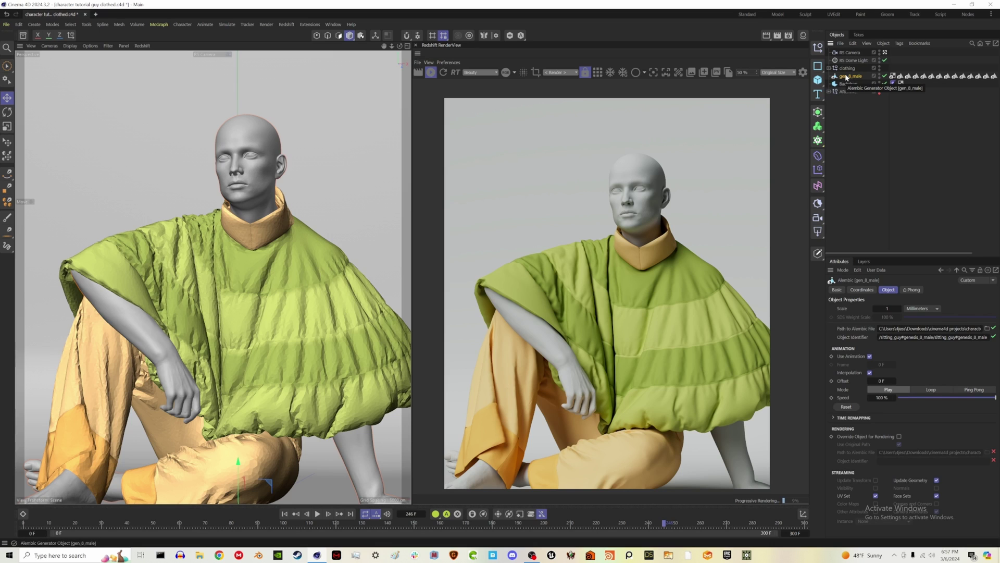
key(c)
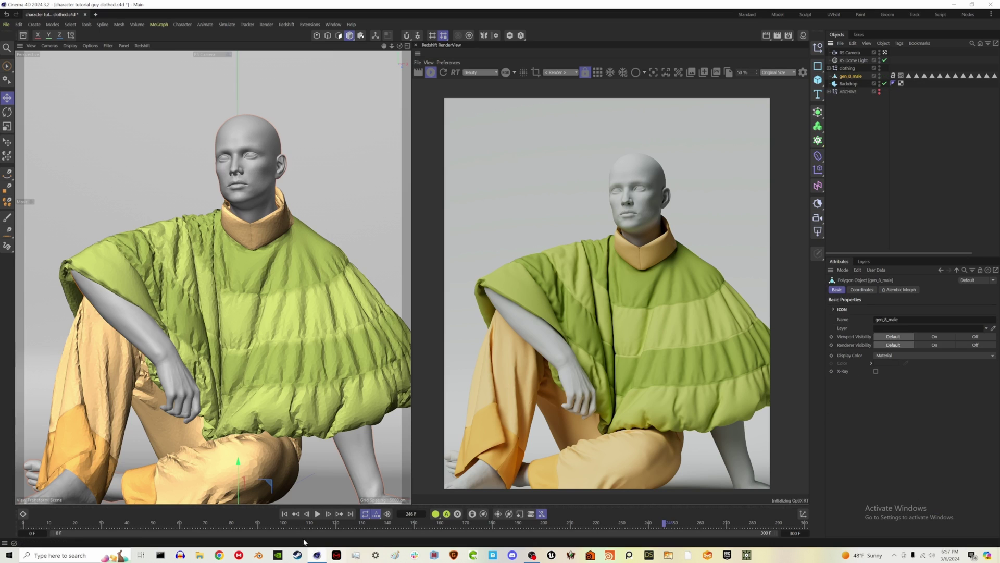
click(284, 514)
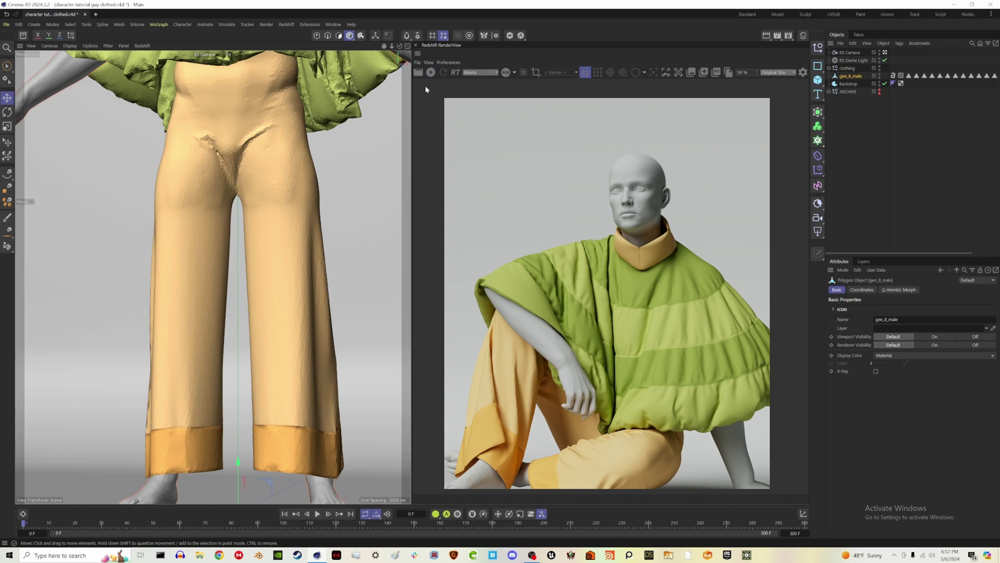
Step: Play the animation and view gen_8_male through the Default Camera, zoomed in
click(317, 514)
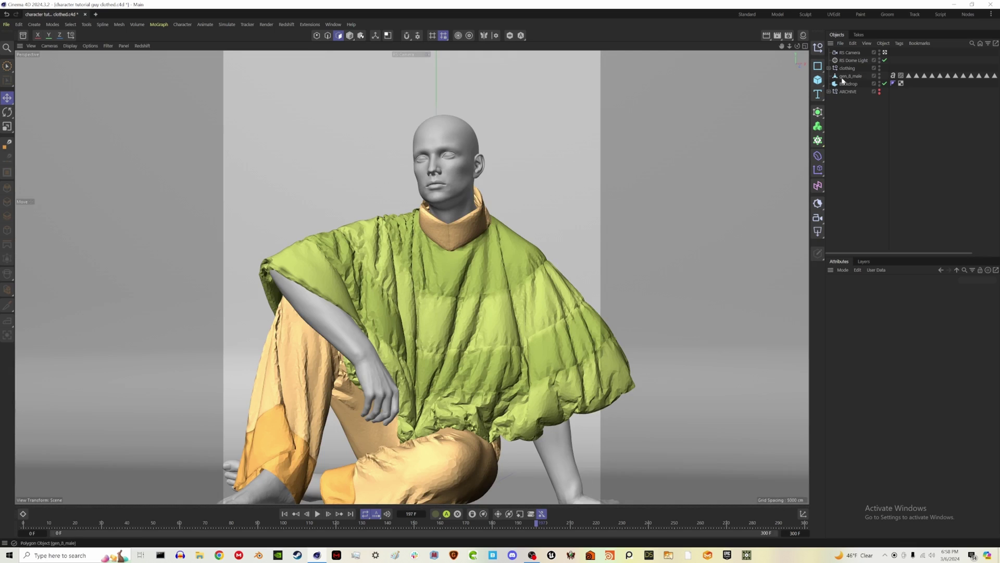
click(846, 77)
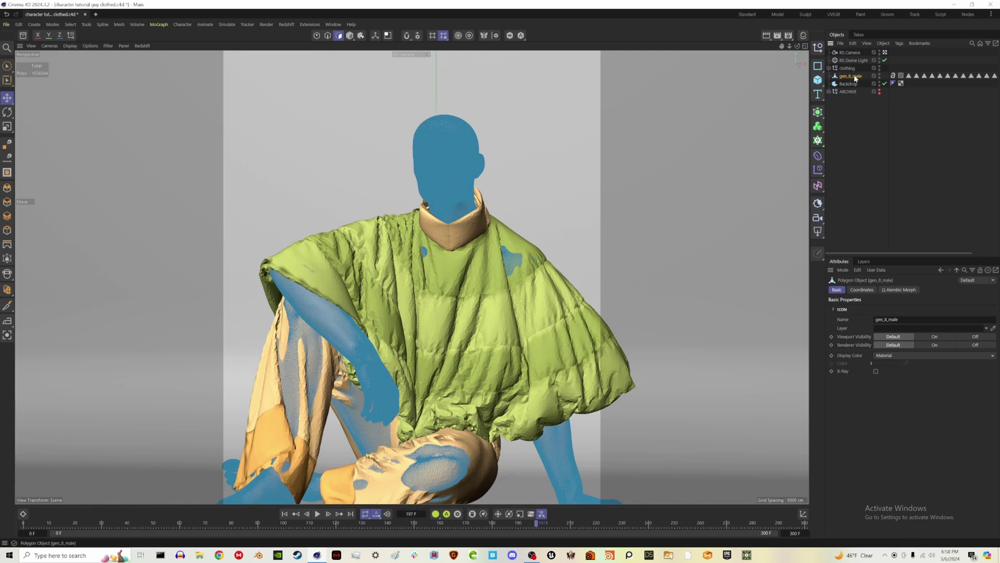
click(884, 52)
scroll(419, 292, up, 10)
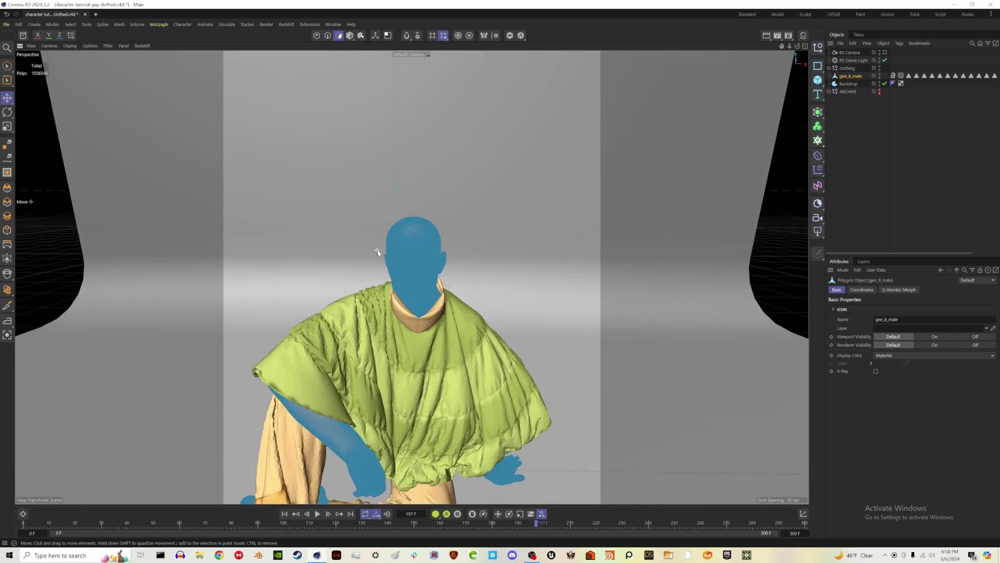
scroll(377, 252, up, 5)
scroll(377, 252, down, 4)
Step: Hide the clothing in the viewport and orbit around the head to its right side
click(867, 176)
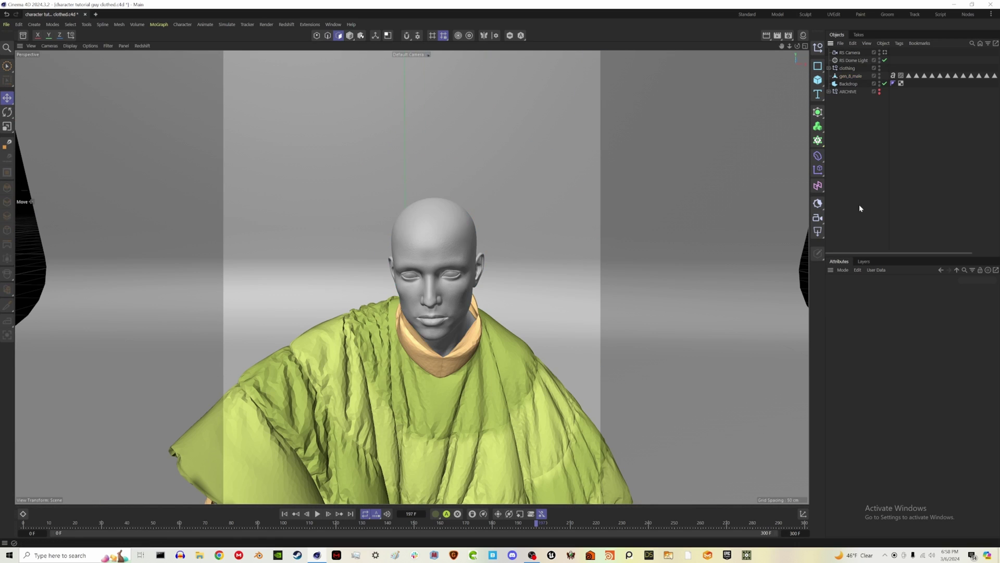
click(879, 68)
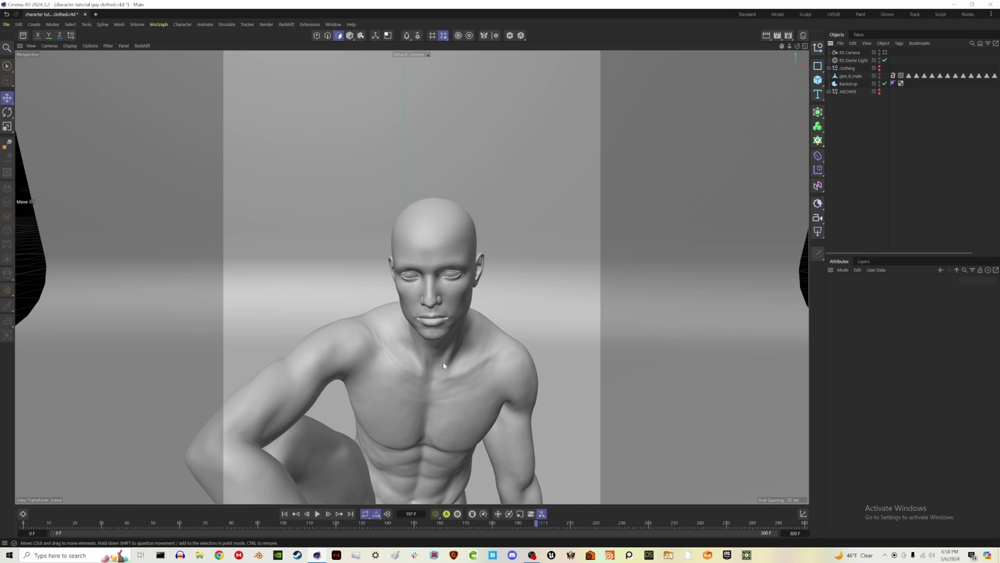
alt+drag(432, 222, 436, 201)
alt+drag(441, 257, 521, 218)
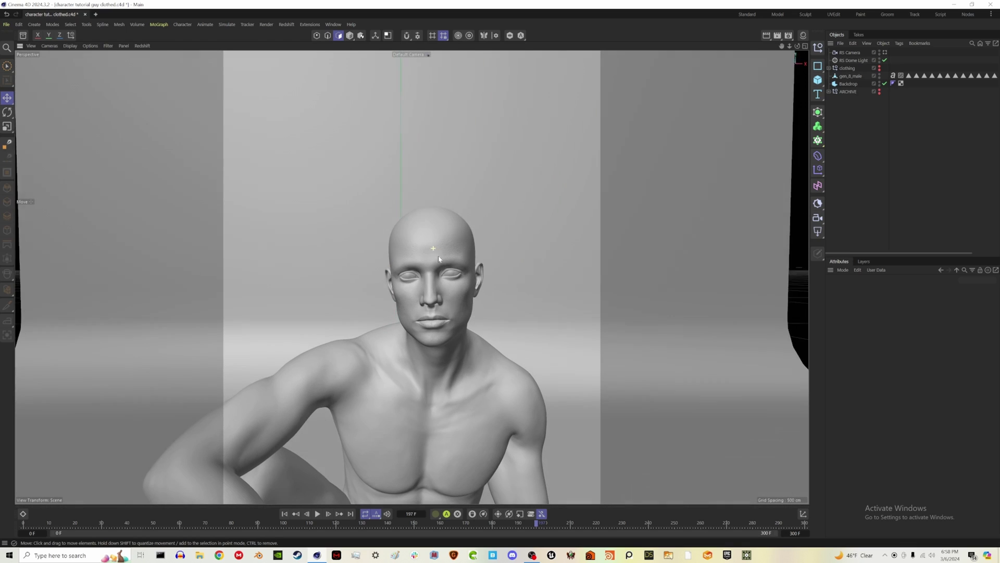
Step: Add Hair to gen_8_male from Simulate > Hair Objects, then select the Hair object in the Groom layout
click(849, 77)
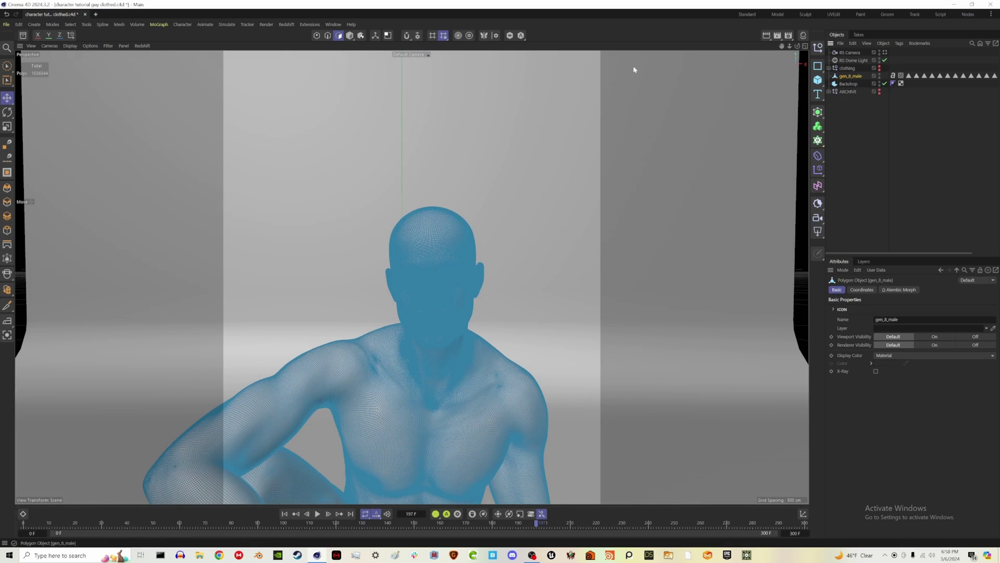
click(227, 25)
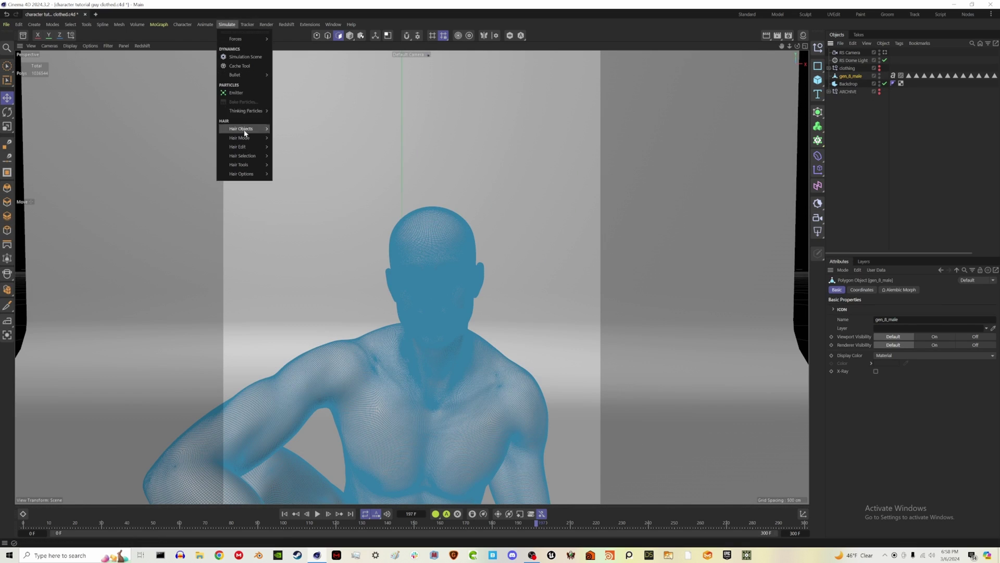
mouse_move(245, 129)
click(288, 133)
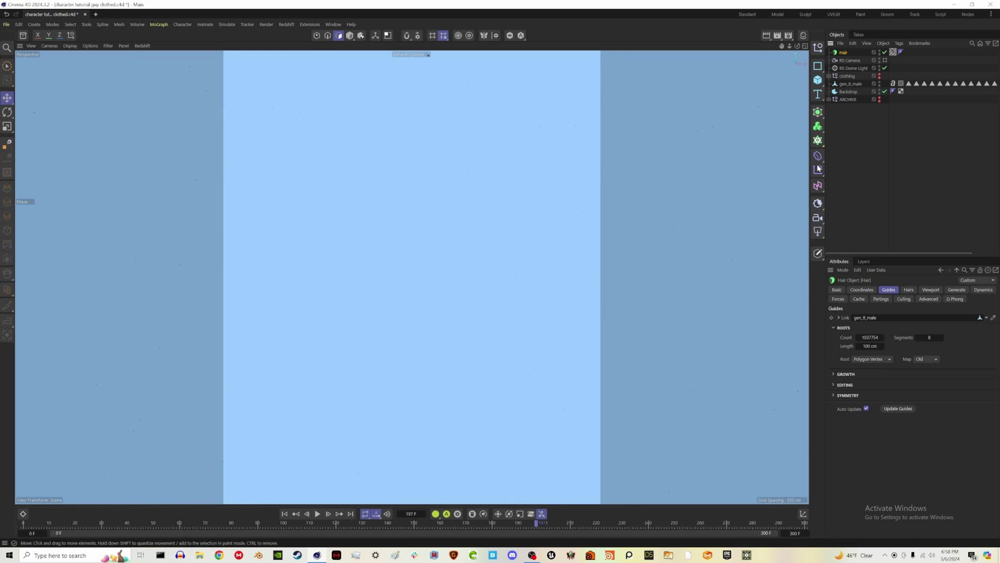
click(887, 14)
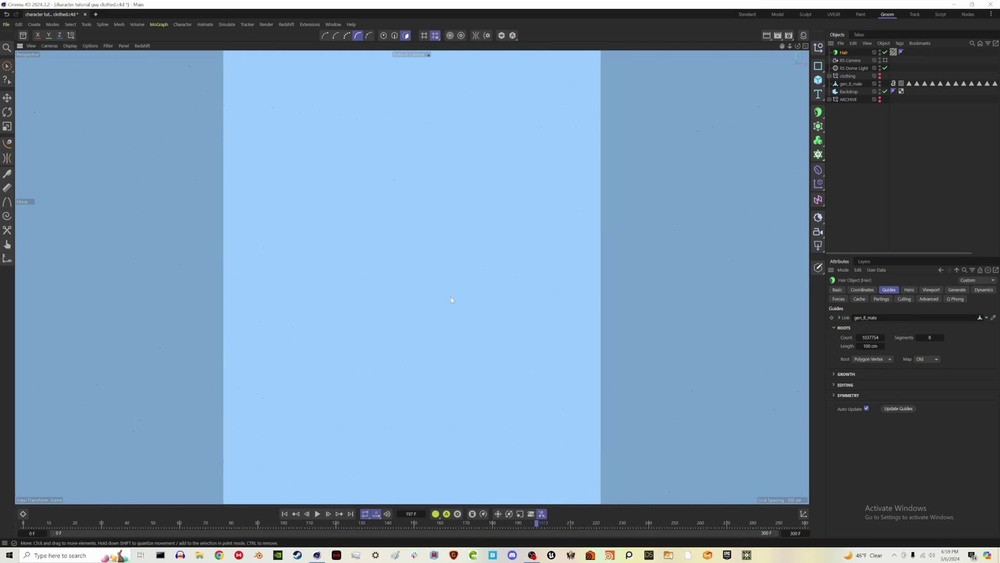
click(845, 54)
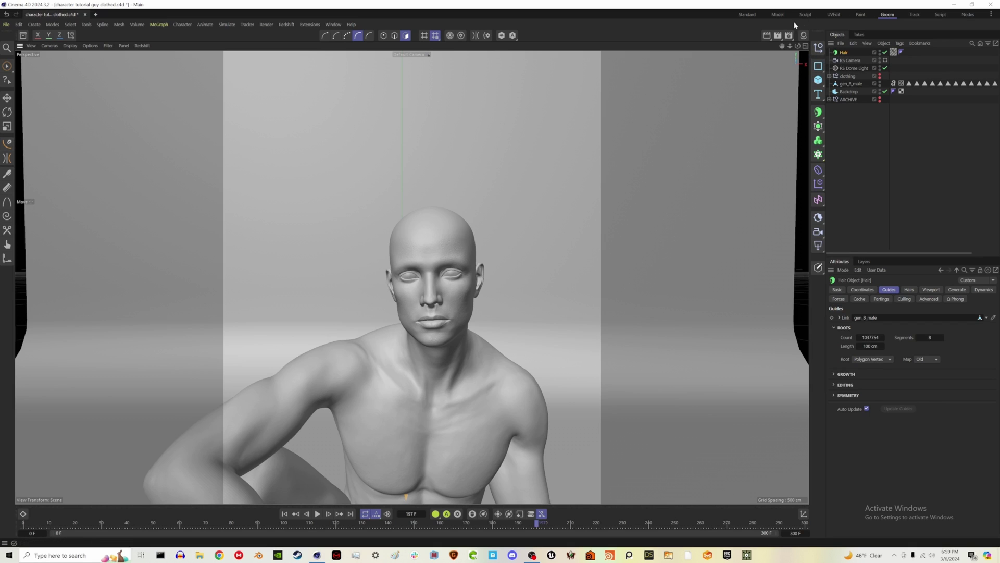
Step: Configure Add Guides with radius 1, step 10, count 1 and 30 cm length
click(9, 146)
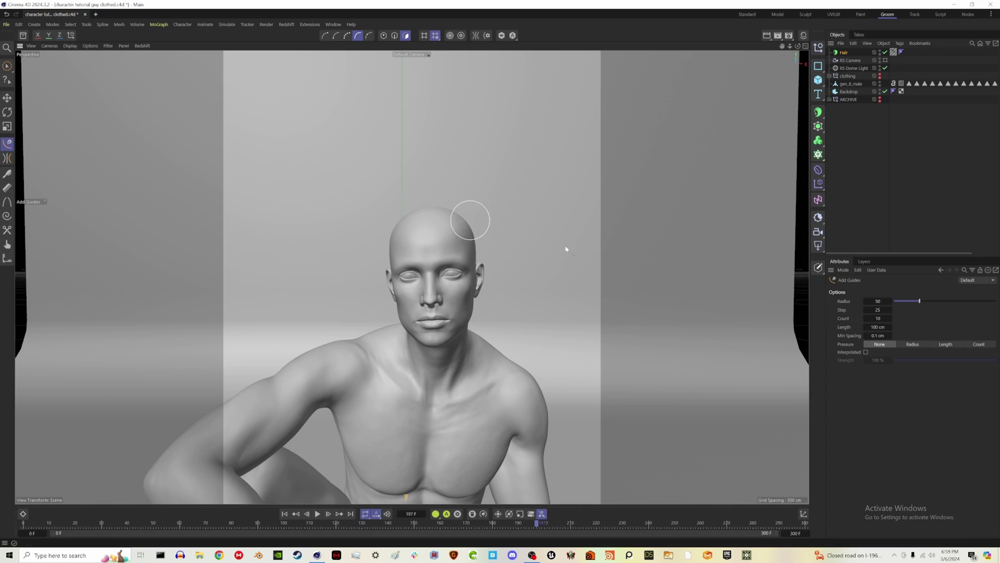
drag(919, 301, 894, 301)
click(886, 309)
click(865, 318)
text(1)
key(Tab)
text(30)
key(Return)
Step: Rewind to frame 0, frame the head from above, and plant the first guides on top
click(287, 514)
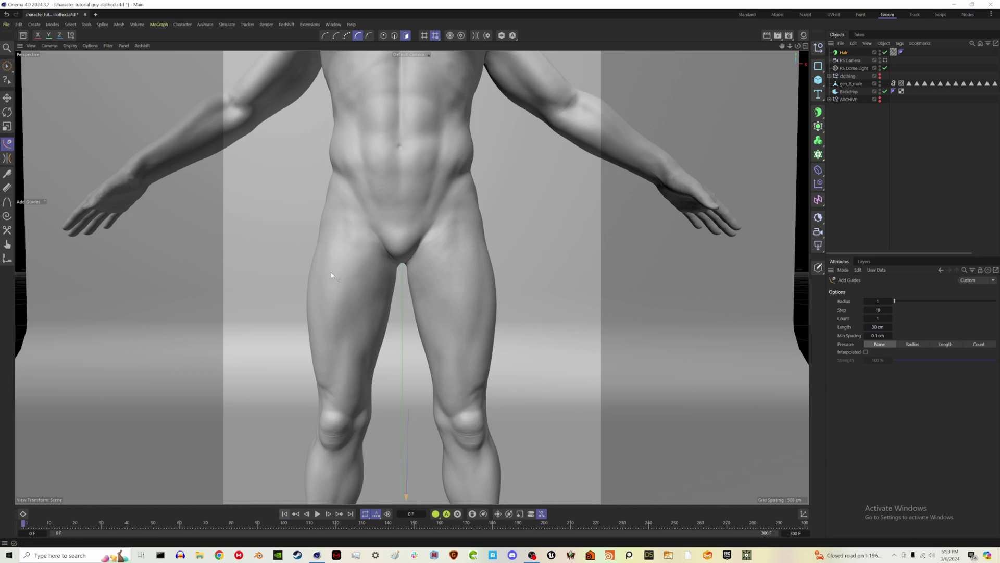
middle_drag(371, 234, 366, 412)
middle_drag(384, 219, 387, 339)
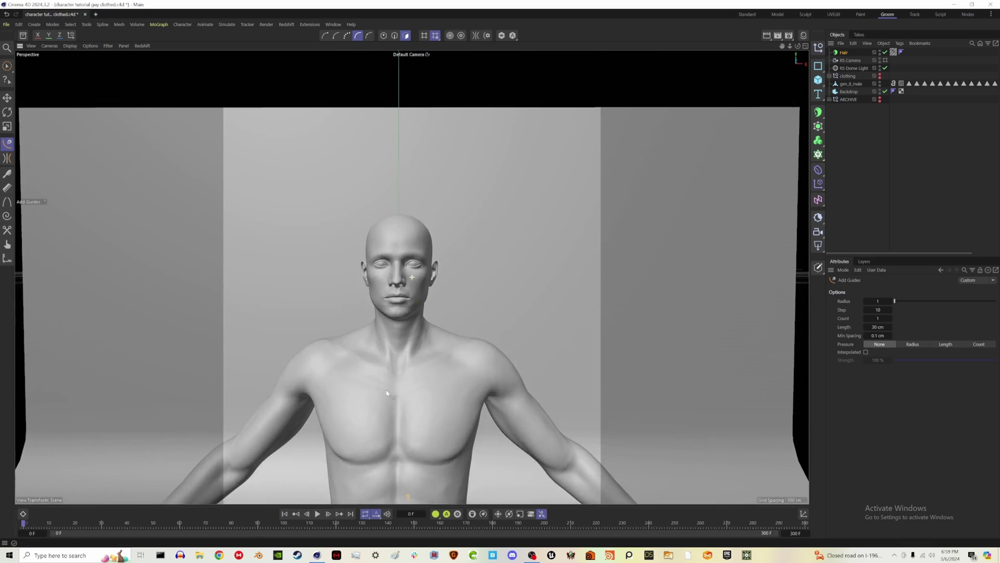
scroll(387, 340, up, 3)
scroll(386, 184, up, 3)
middle_drag(384, 196, 411, 260)
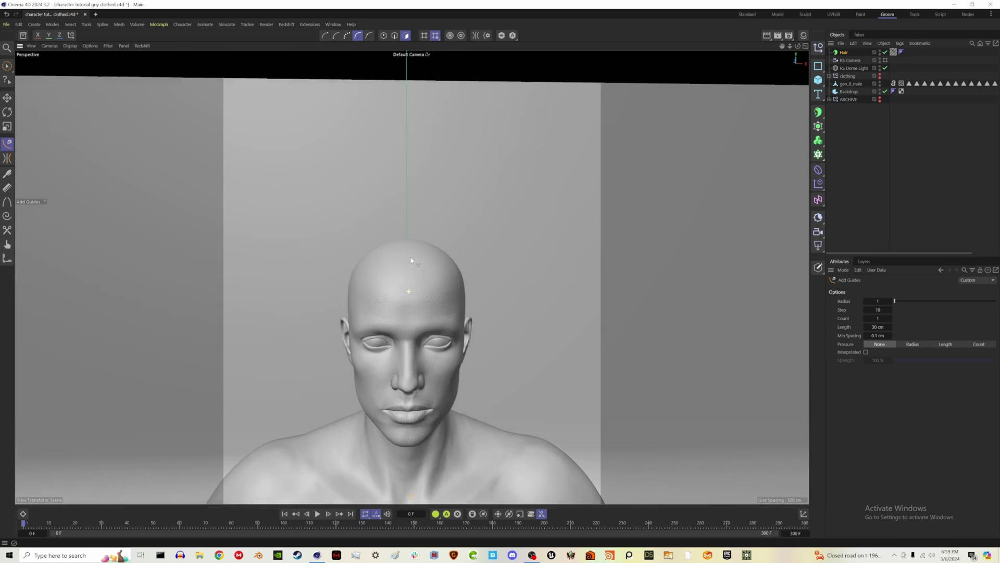
scroll(411, 261, up, 1)
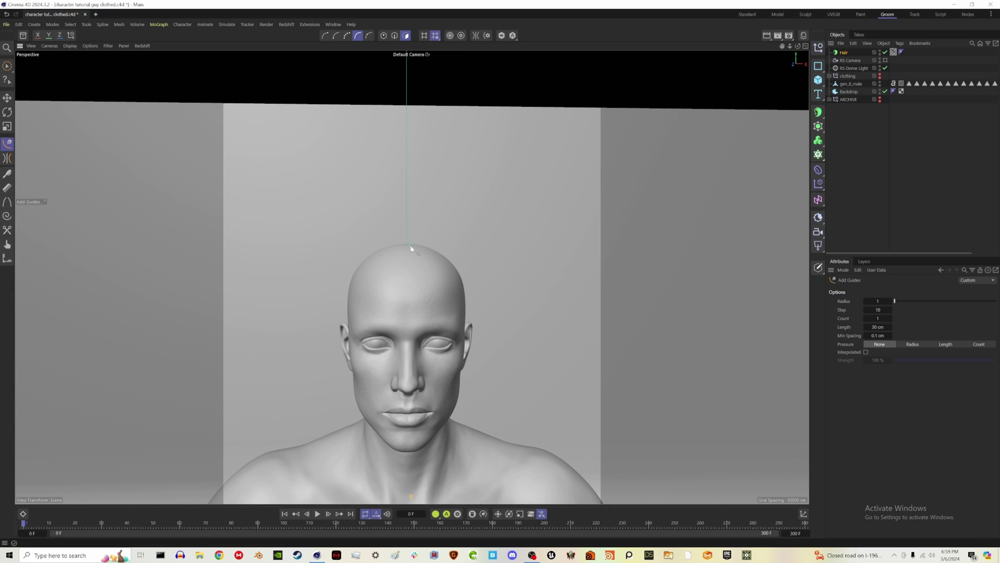
scroll(407, 279, down, 1)
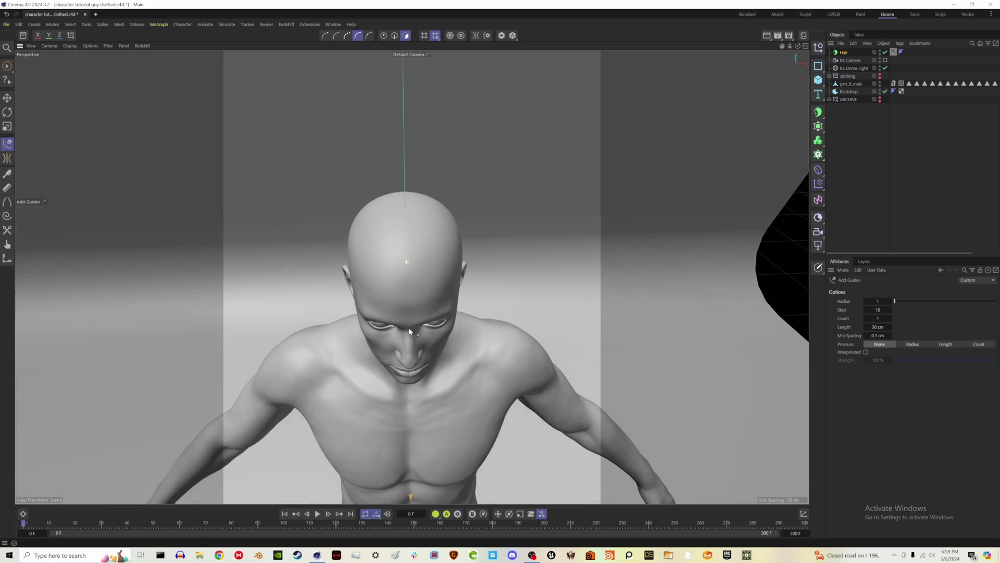
alt+drag(409, 332, 401, 380)
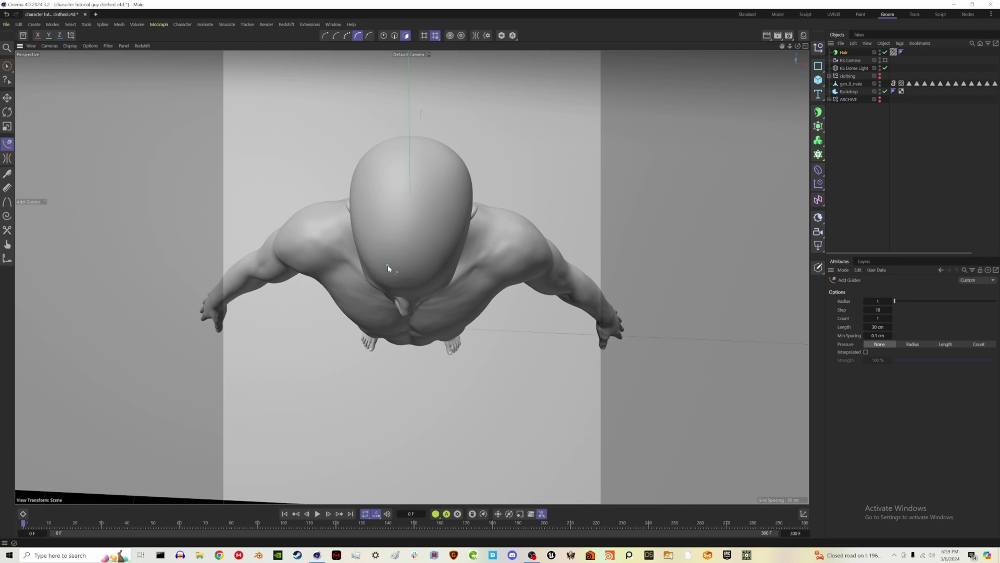
drag(386, 255, 384, 223)
Step: Paint more guides on the crown and check them from front and three-quarter views
alt+drag(390, 281, 647, 148)
scroll(647, 148, up, 6)
alt+drag(568, 151, 390, 274)
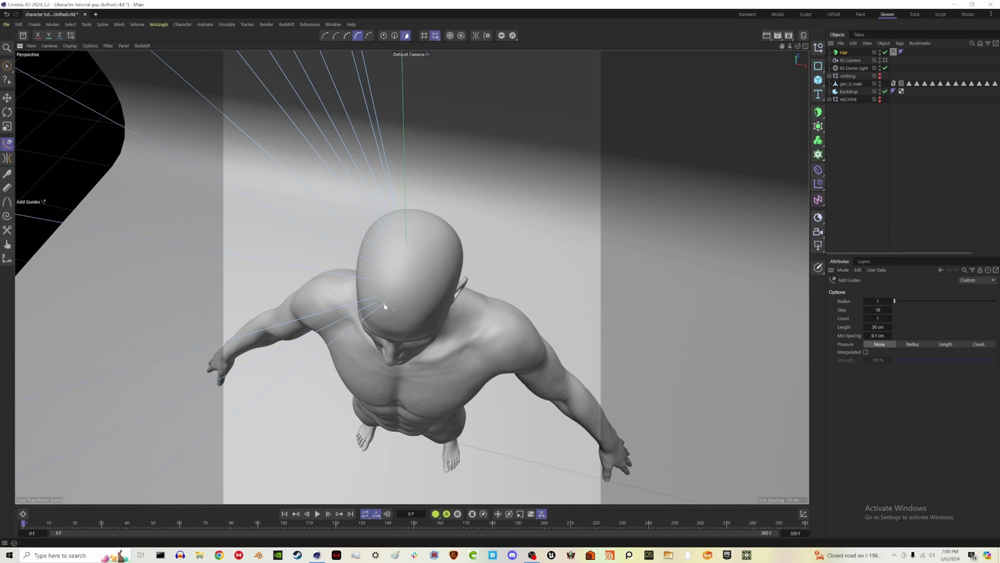
drag(395, 275, 412, 212)
alt+drag(417, 287, 420, 209)
alt+drag(421, 289, 391, 306)
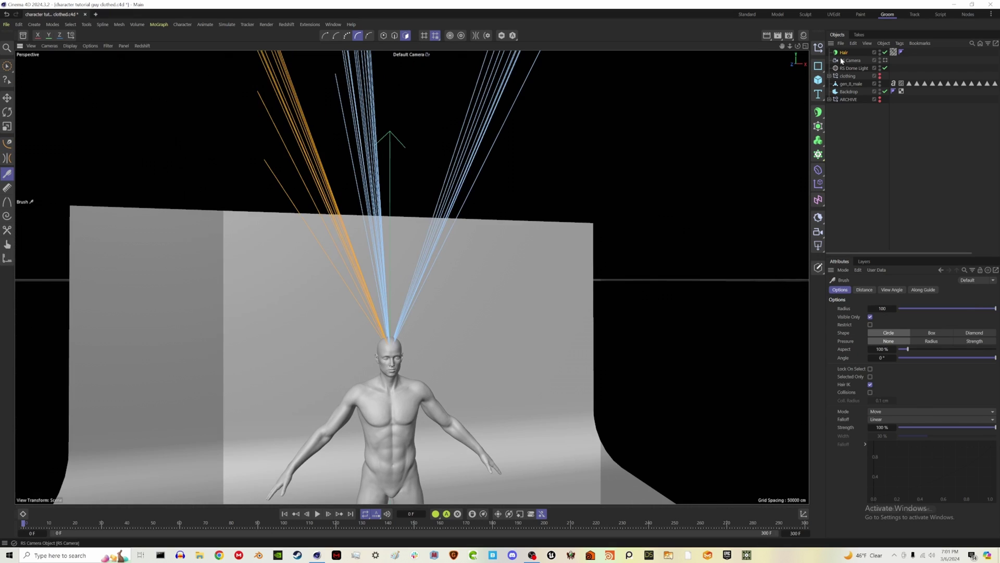
Step: Shorten the hair guides to 19 cm and enable Collisions on the Brush tool
click(844, 53)
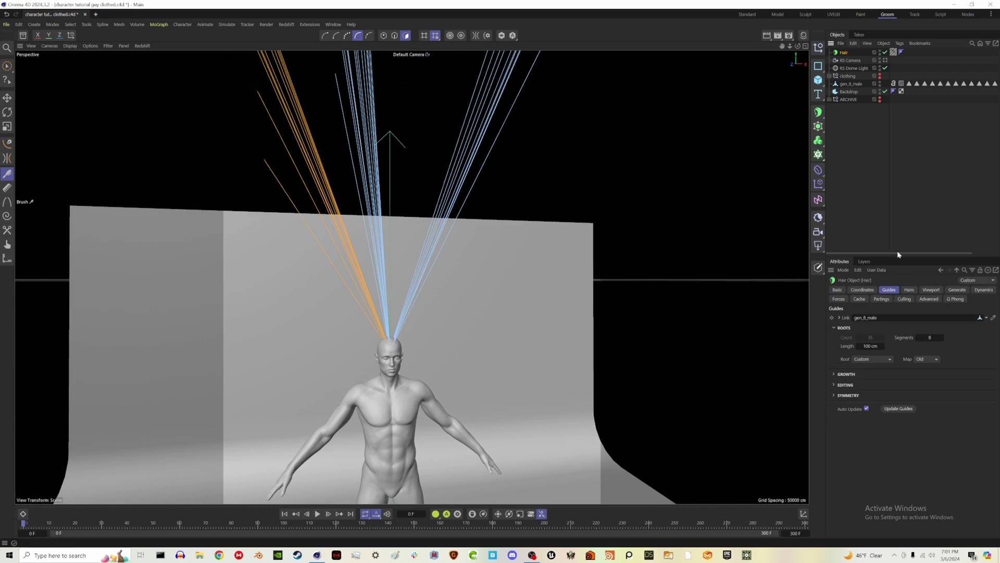
drag(870, 346, 839, 345)
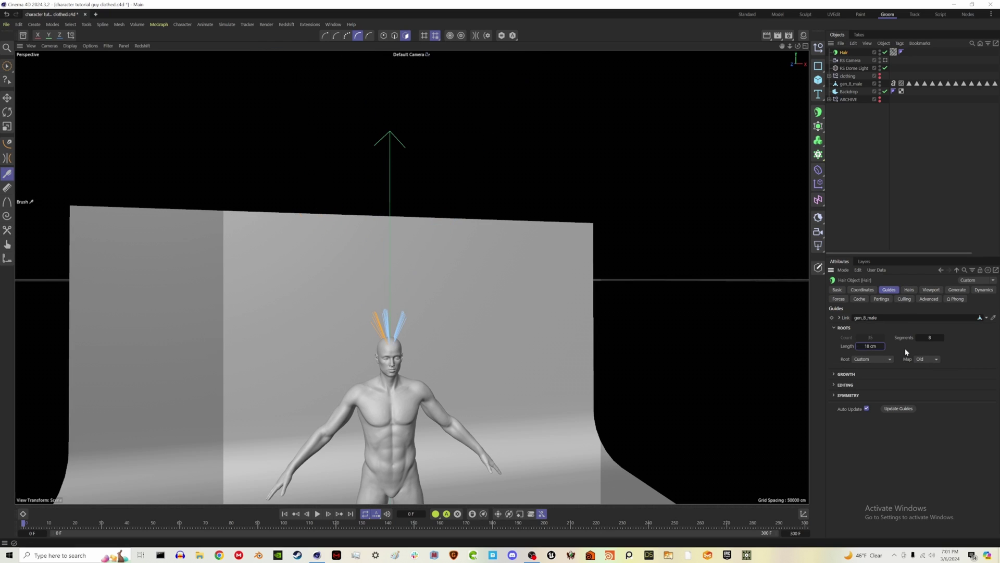
scroll(368, 331, up, 5)
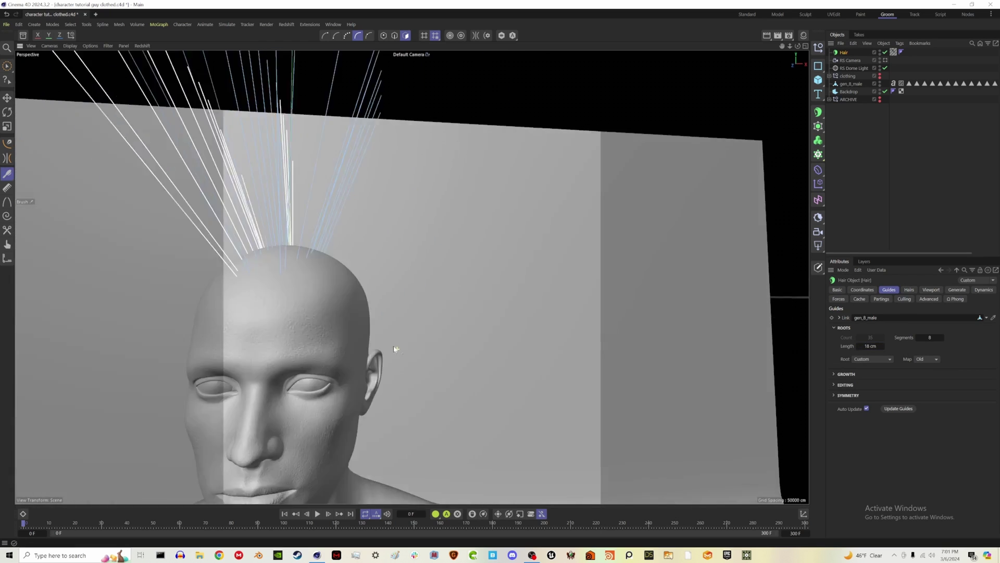
scroll(396, 349, down, 5)
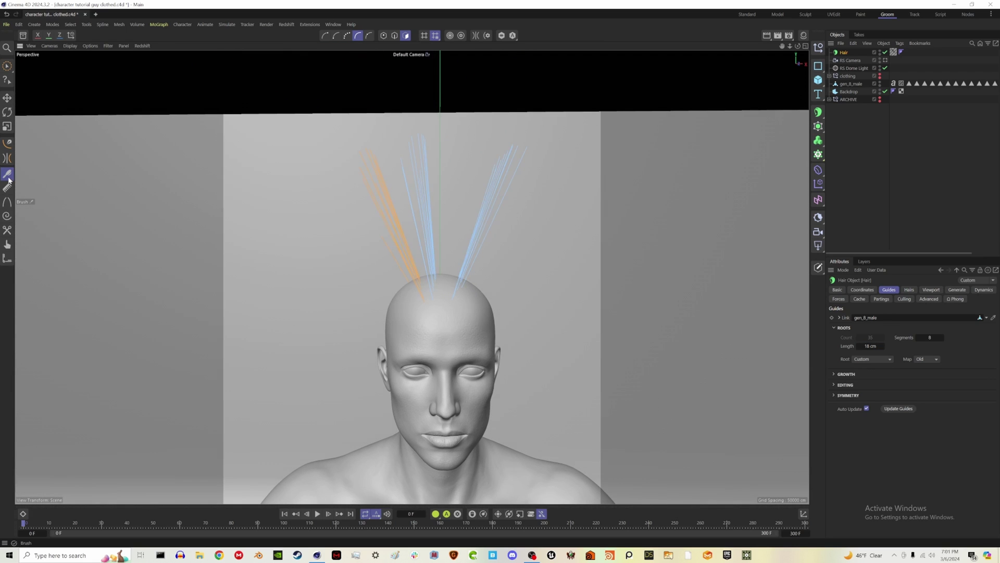
click(8, 176)
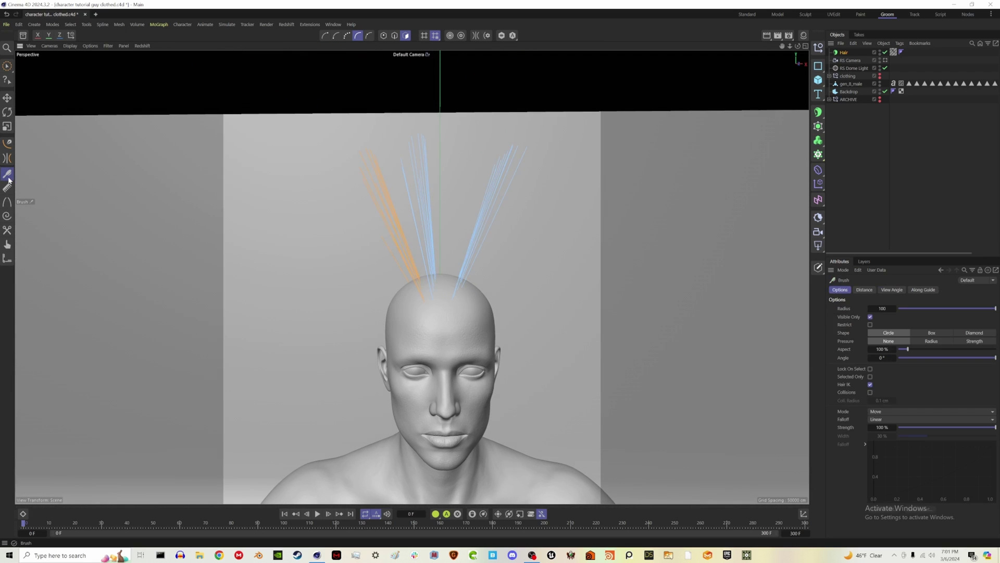
click(870, 393)
Step: Add a Hair Collider tag to gen_8_male and reselect the Hair object
click(854, 84)
right_click(855, 85)
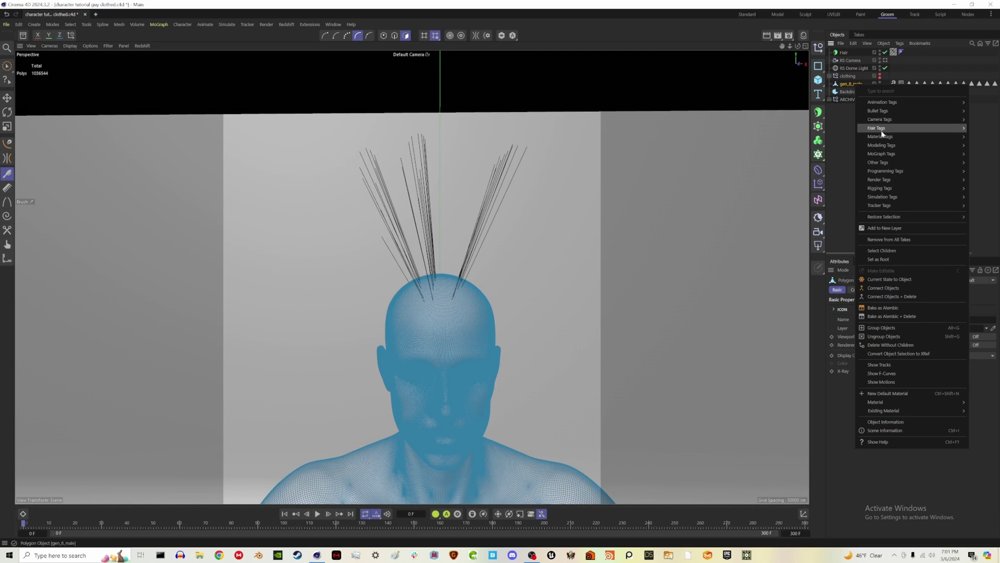
mouse_move(882, 130)
click(836, 133)
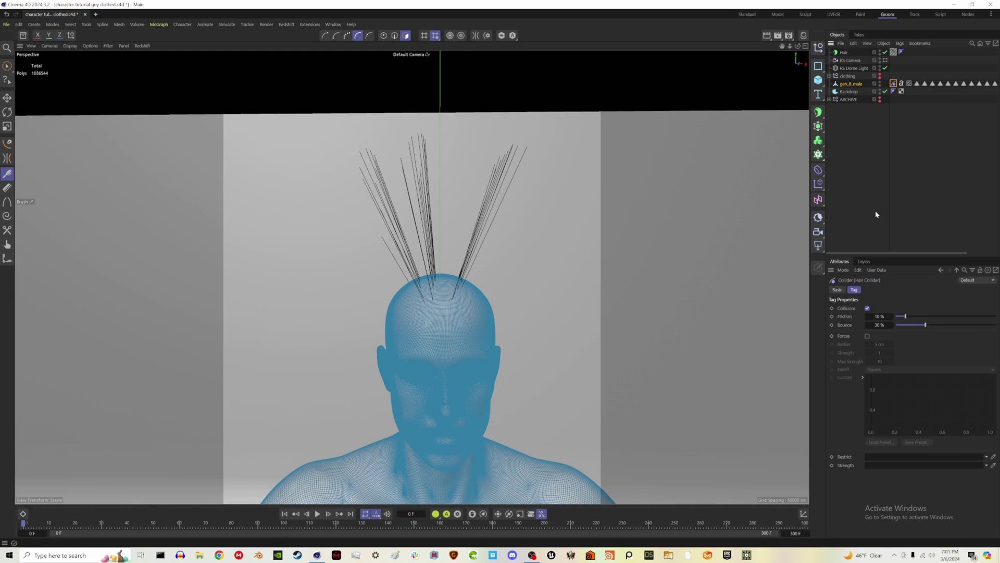
click(842, 53)
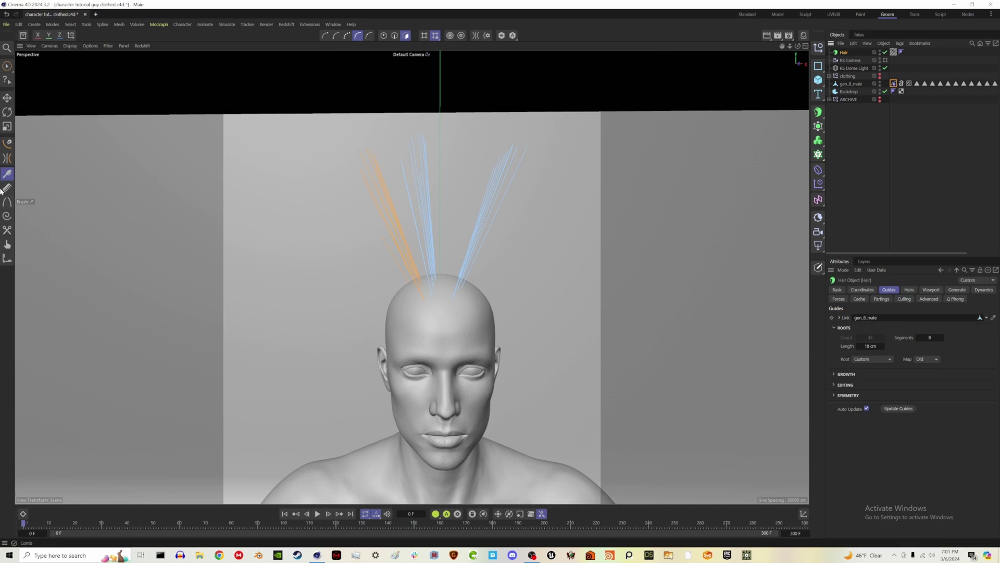
Step: Set the brush Coll. Radius to 1 cm and sweep the left guides down beside the head
click(7, 174)
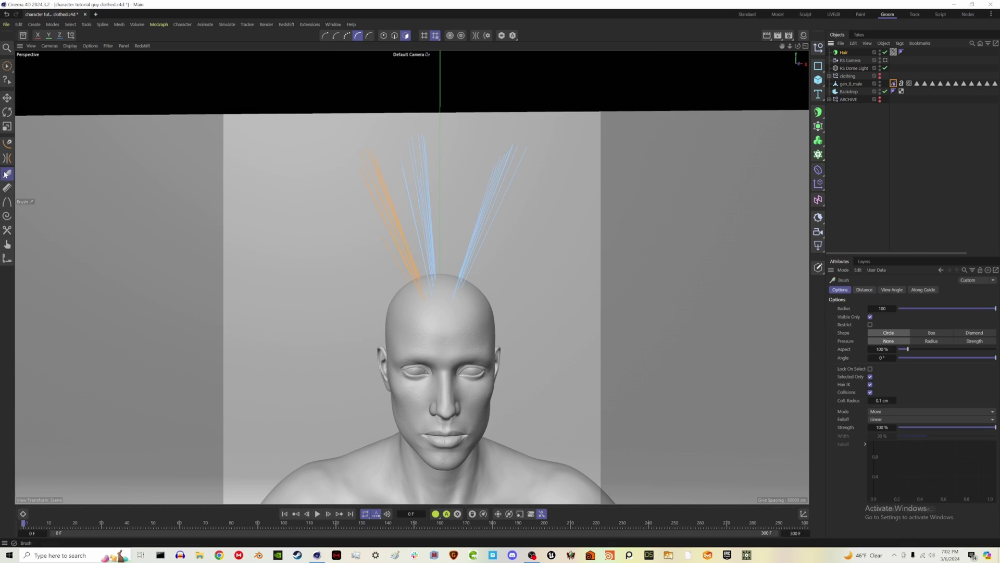
click(877, 400)
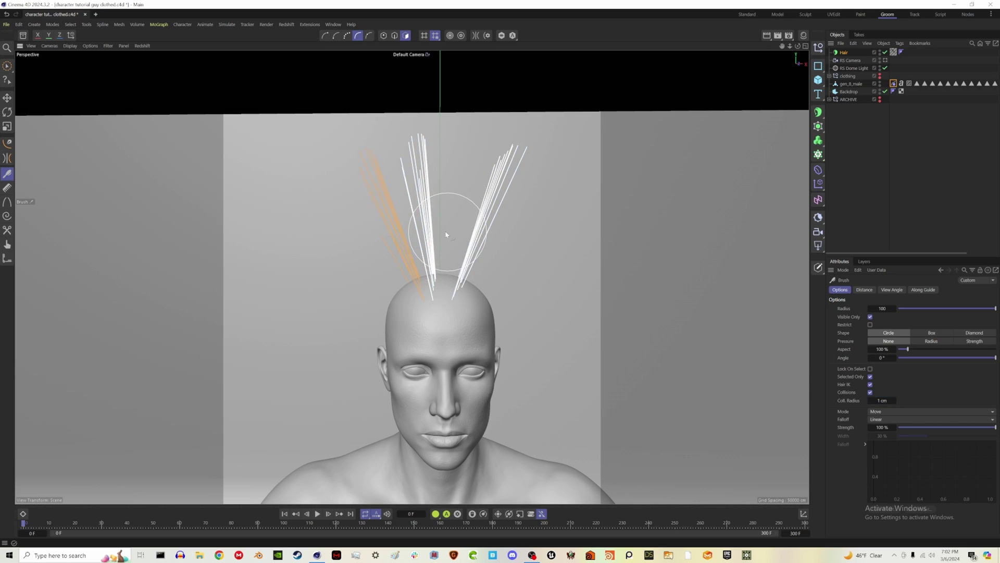
drag(396, 224, 361, 272)
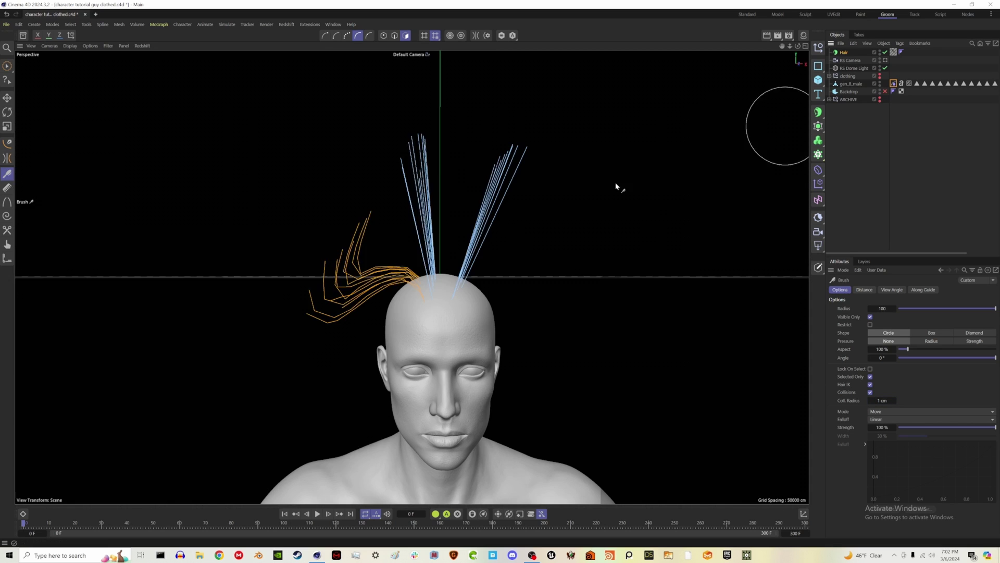
mouse_move(375, 270)
mouse_down()
mouse_move(346, 369)
mouse_move(371, 412)
mouse_move(324, 369)
mouse_move(442, 373)
mouse_up()
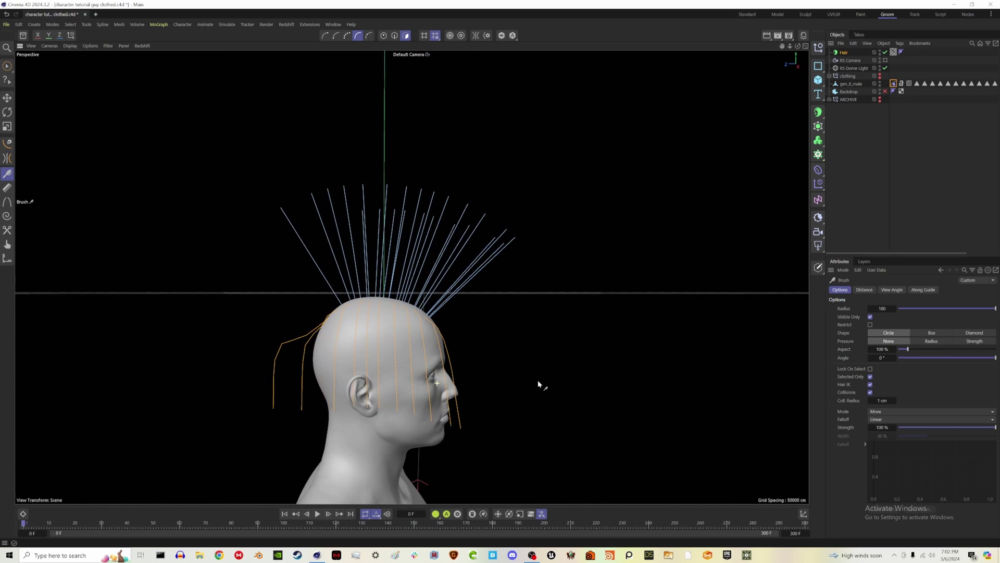
mouse_move(299, 365)
mouse_down()
mouse_move(284, 335)
mouse_move(305, 374)
mouse_move(294, 402)
mouse_move(281, 366)
mouse_move(295, 420)
mouse_move(326, 456)
mouse_move(313, 415)
mouse_up()
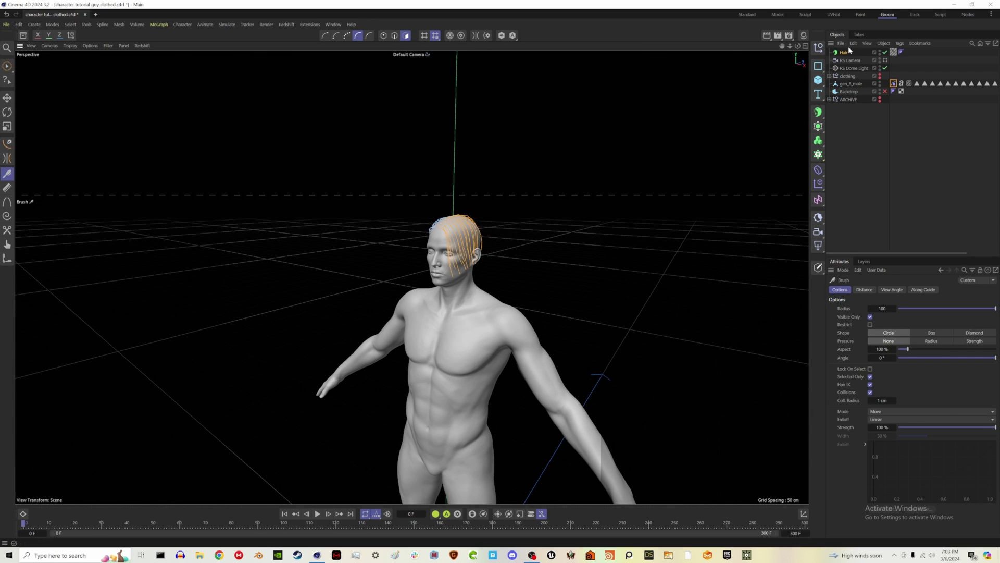
click(851, 60)
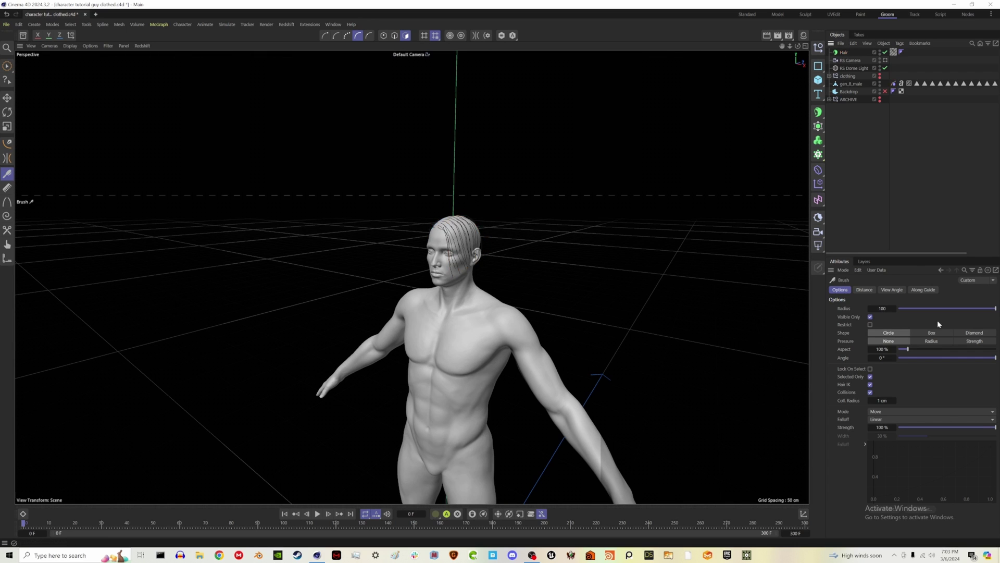
click(845, 52)
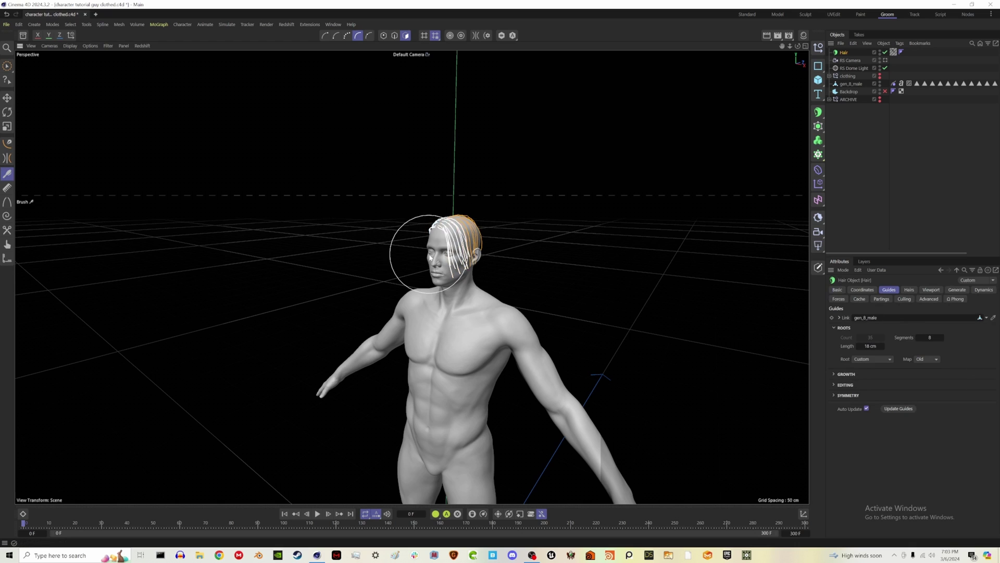
Step: Give the hair guides 15 segments, make the backdrop visible, and save the scene
alt+drag(538, 314, 553, 307)
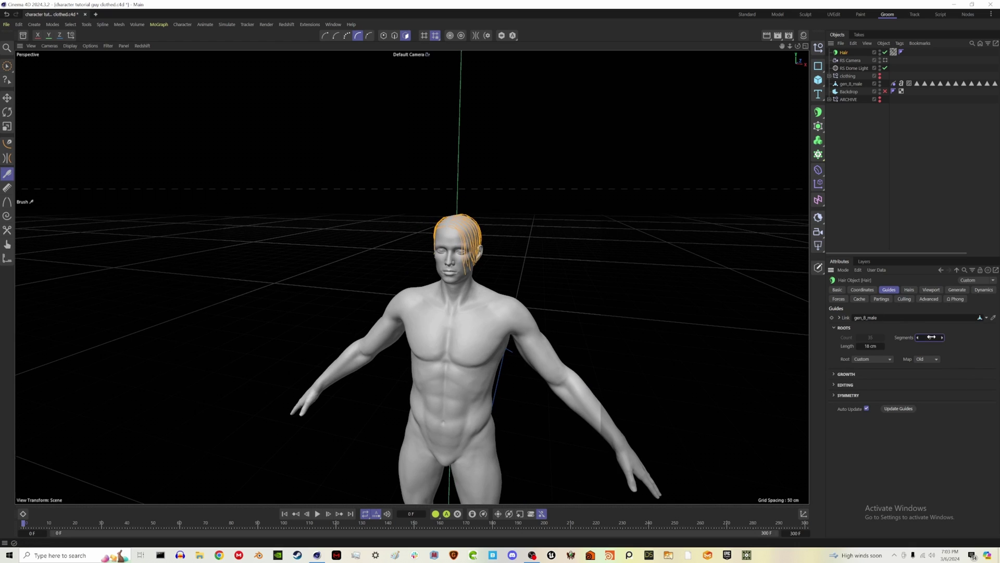
text(15)
alt+drag(485, 238, 516, 224)
click(880, 172)
alt+drag(647, 261, 504, 315)
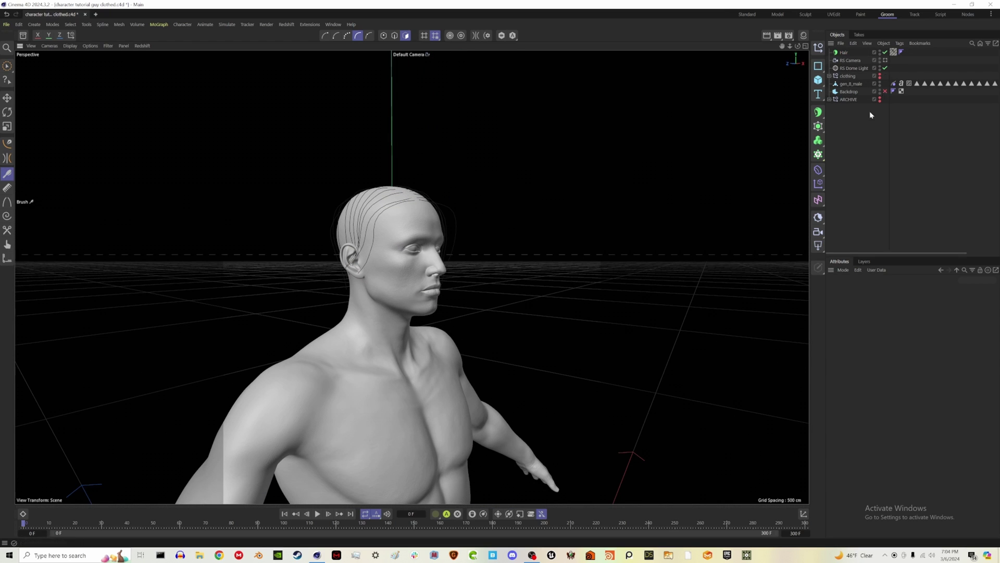
alt+drag(430, 212, 352, 241)
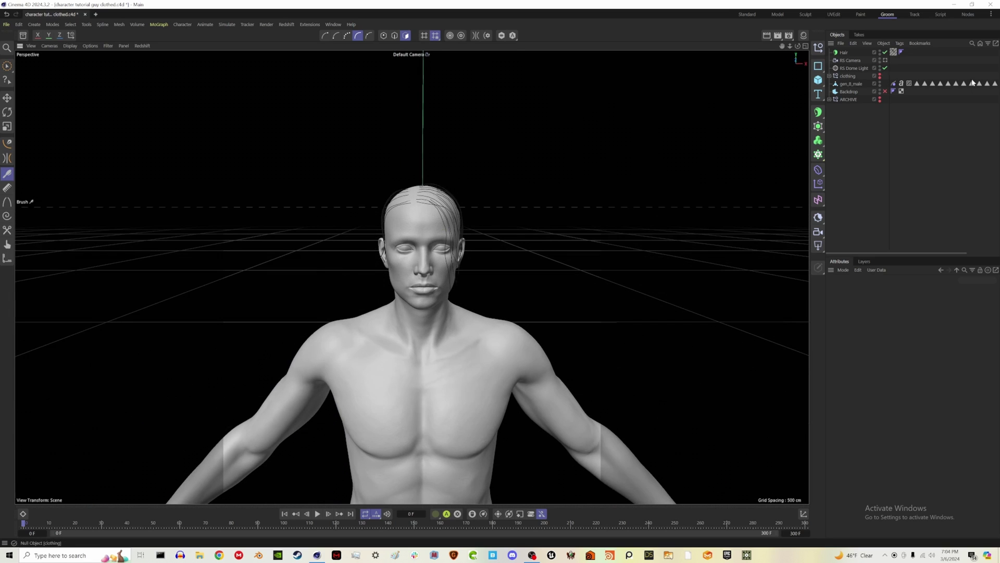
click(884, 91)
mouse_move(755, 215)
alt+mouse_down()
mouse_move(513, 248)
mouse_move(562, 305)
mouse_move(627, 232)
mouse_move(422, 255)
alt+mouse_up()
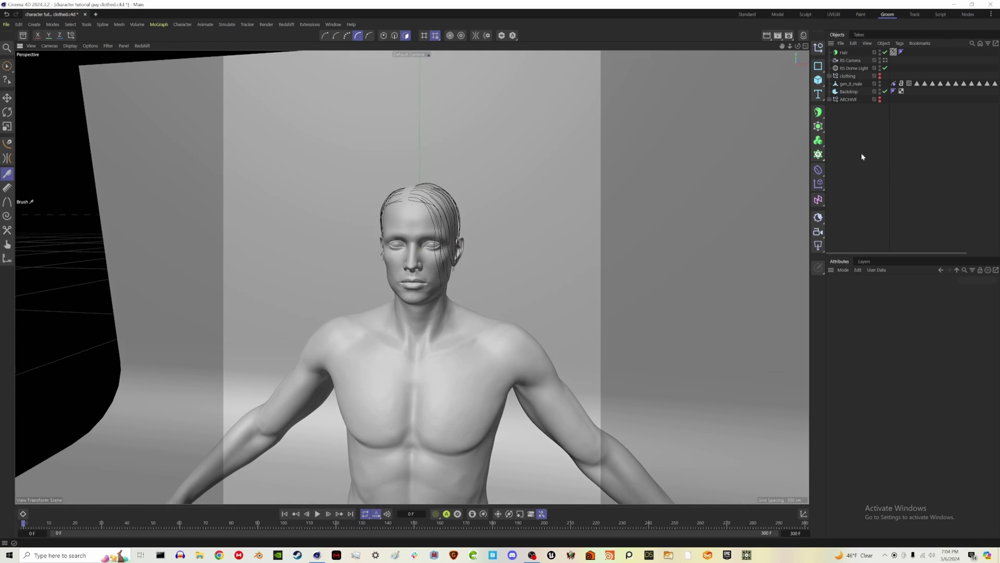
key(ctrl+s)
Step: Comb the hair strands back over the head and around the crown
mouse_move(474, 261)
mouse_down()
mouse_move(435, 233)
mouse_move(482, 236)
mouse_up()
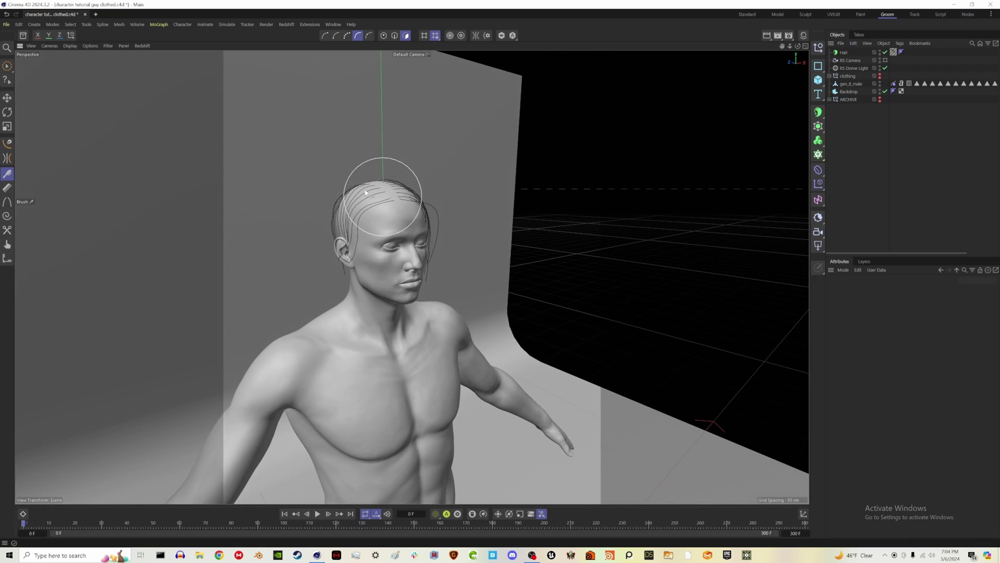
mouse_move(346, 179)
mouse_down()
mouse_move(401, 224)
mouse_move(589, 232)
mouse_move(315, 233)
mouse_move(299, 207)
mouse_move(279, 215)
mouse_move(308, 216)
mouse_move(299, 219)
mouse_up()
scroll(448, 260, down, 3)
click(7, 66)
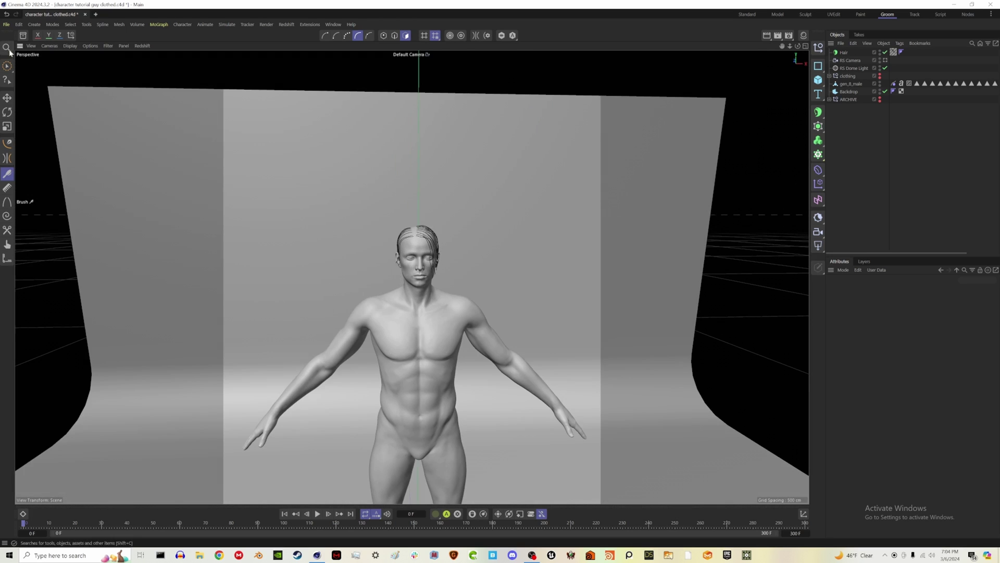
Step: Add an upright Plane in the Standard layout, sized 2 cm wide
click(748, 16)
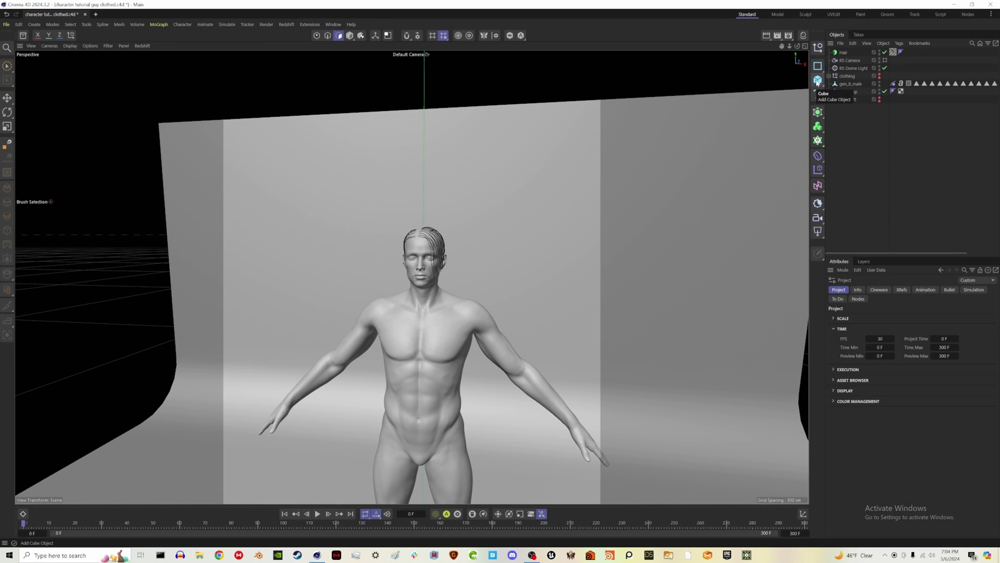
drag(817, 82, 861, 108)
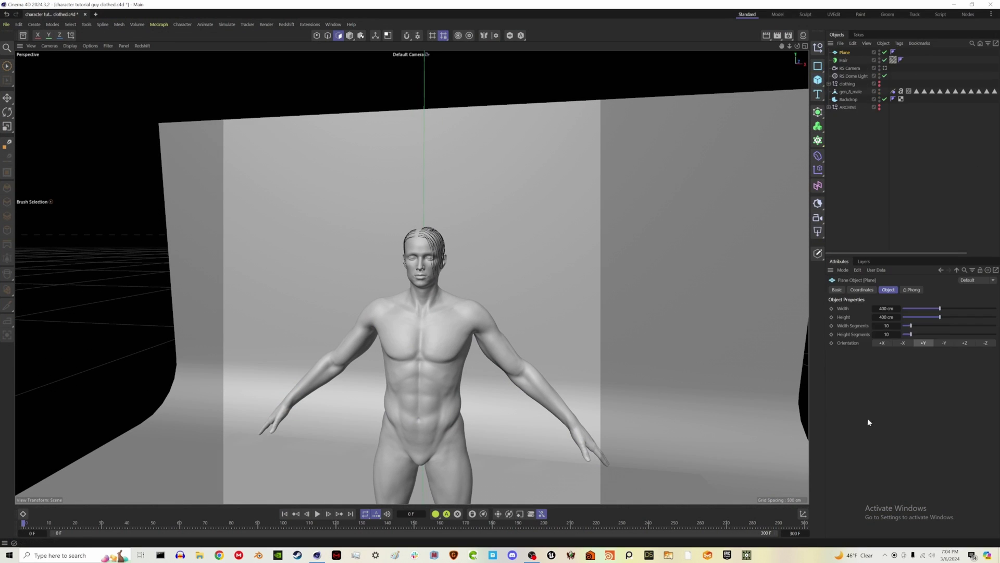
click(964, 344)
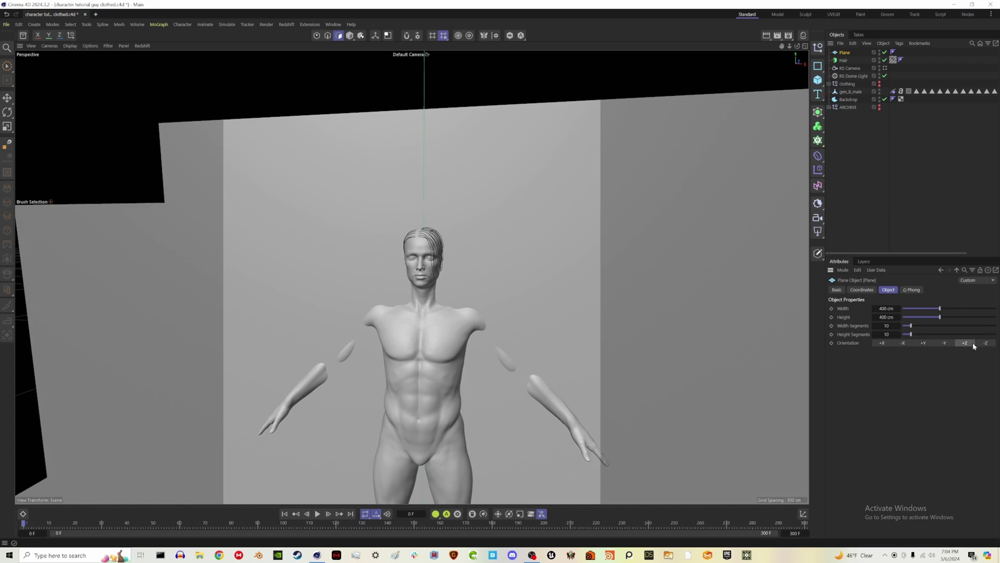
drag(926, 308, 904, 308)
click(891, 317)
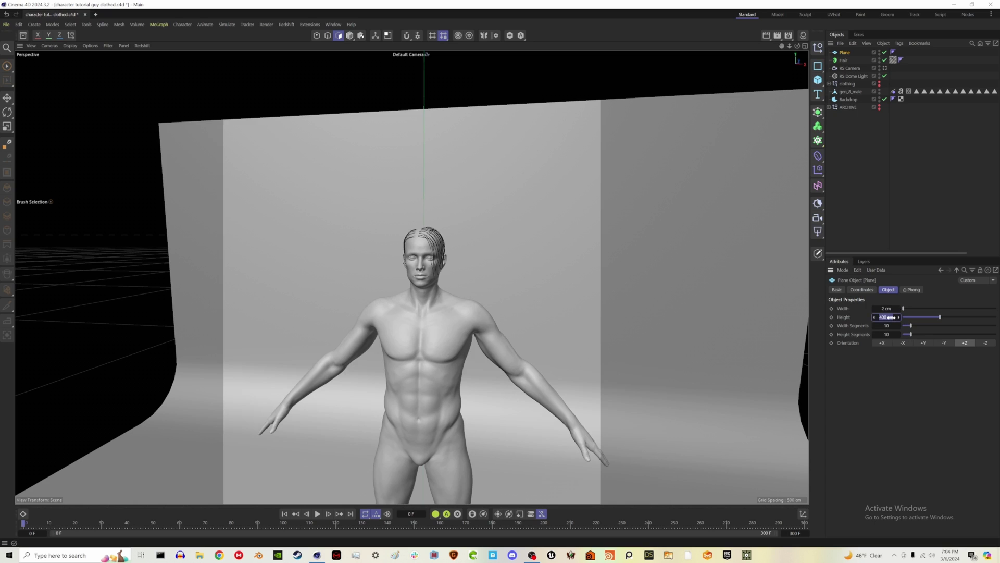
text(20)
key(Return)
Step: Show wireframe over shading and position the plane at head height, left of the head
key(n)
key(b)
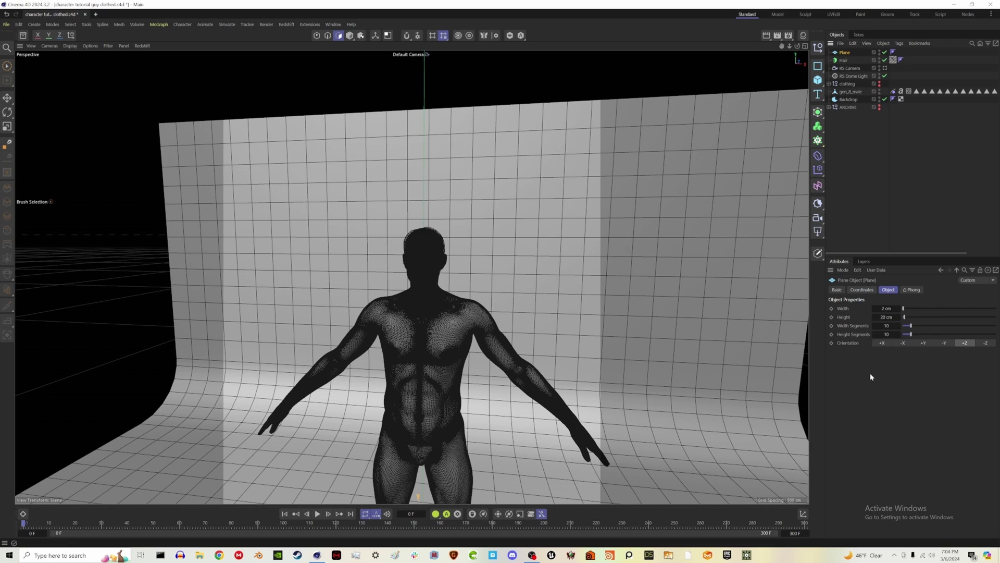
key(e)
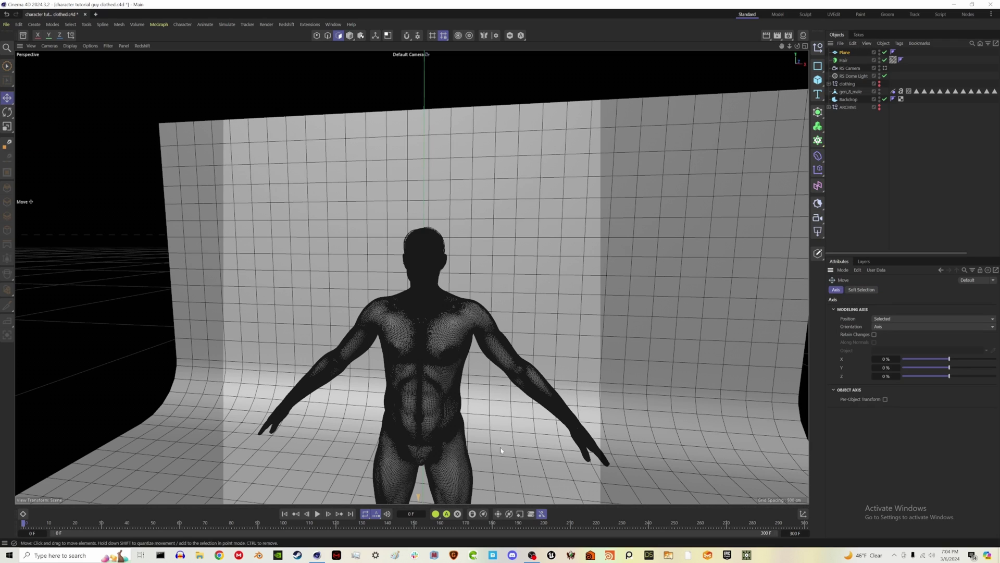
click(843, 52)
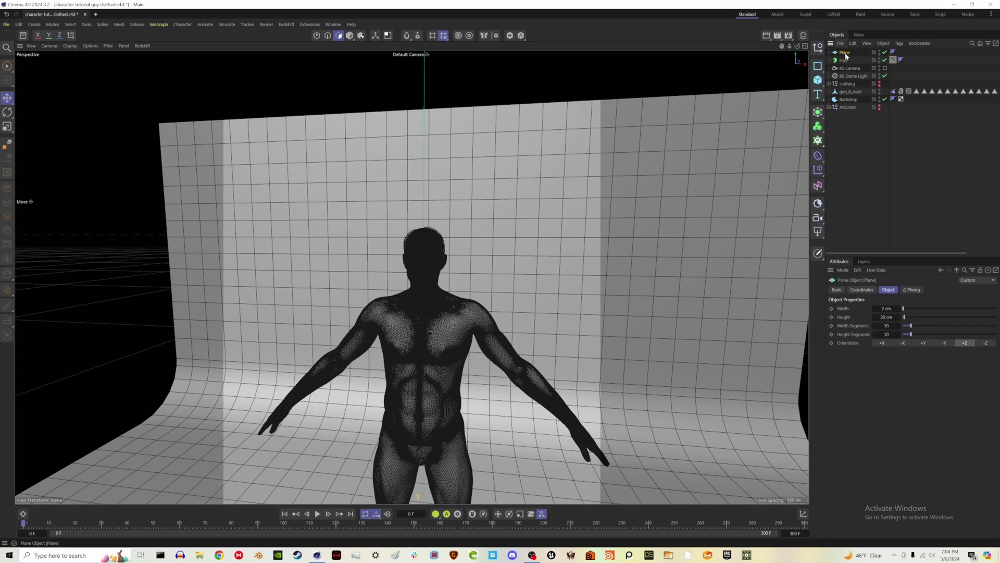
click(351, 37)
click(861, 289)
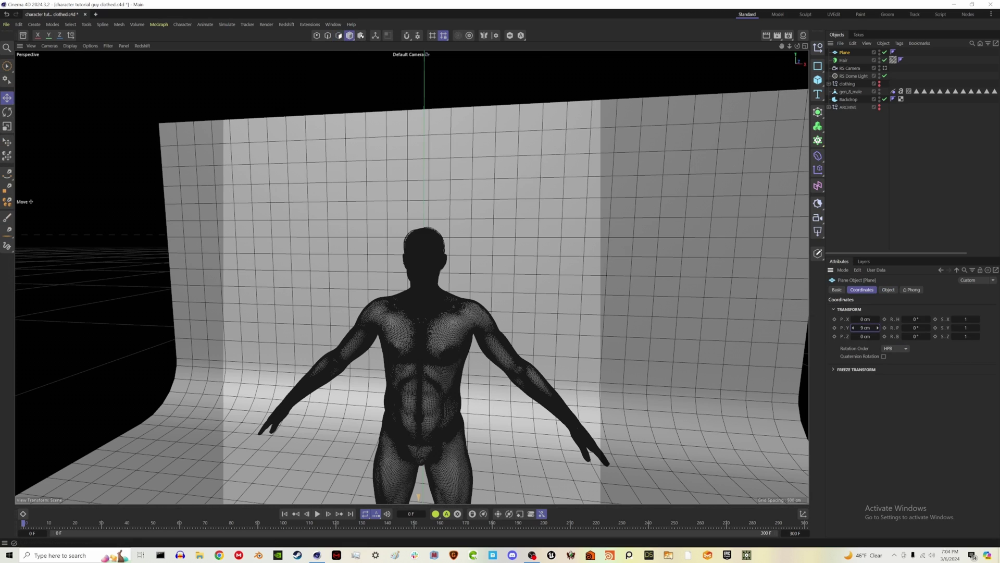
drag(877, 327, 896, 310)
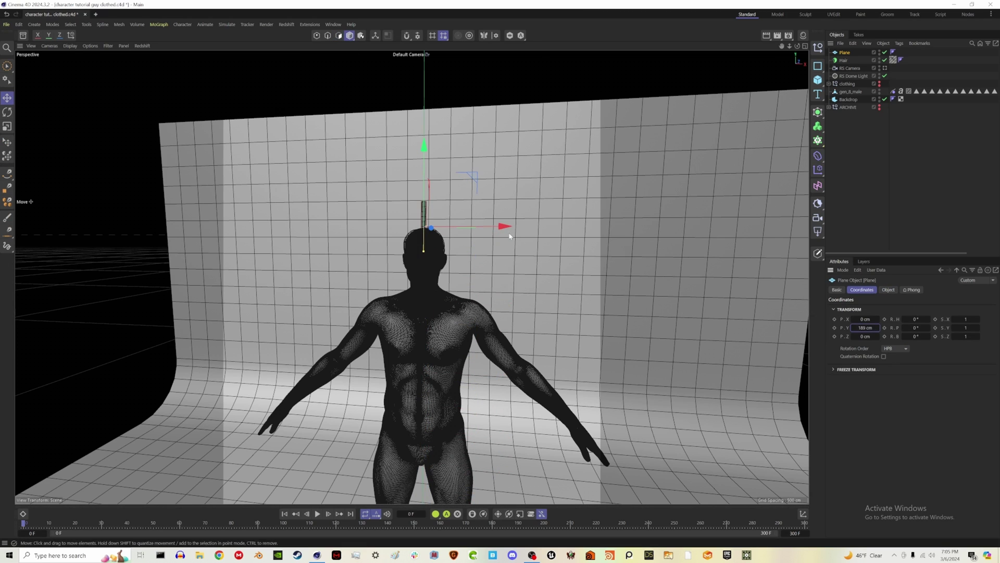
drag(507, 233, 424, 228)
click(849, 167)
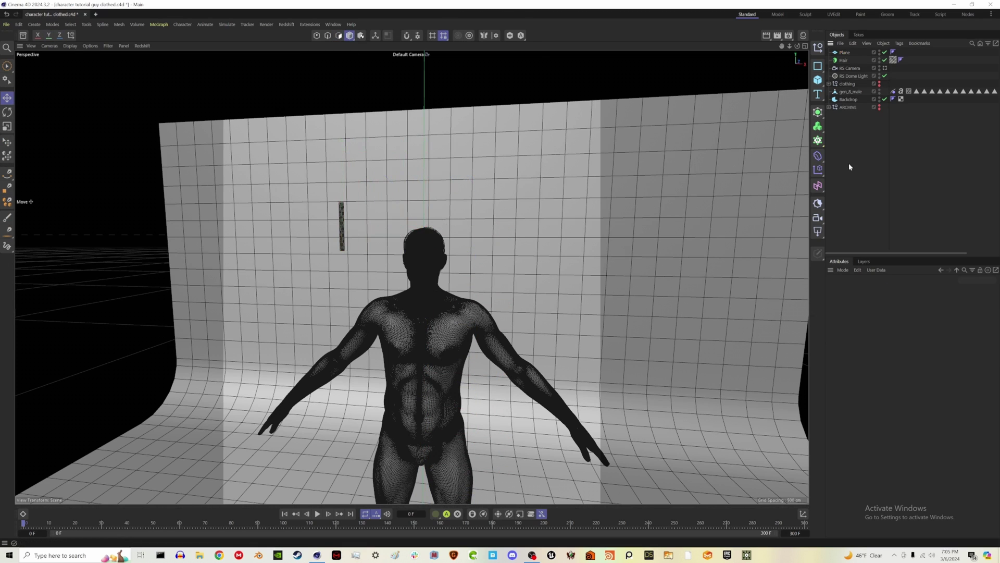
Step: Make the plane 30 cm tall with 2 width and 20 height segments
click(844, 52)
double_click(885, 316)
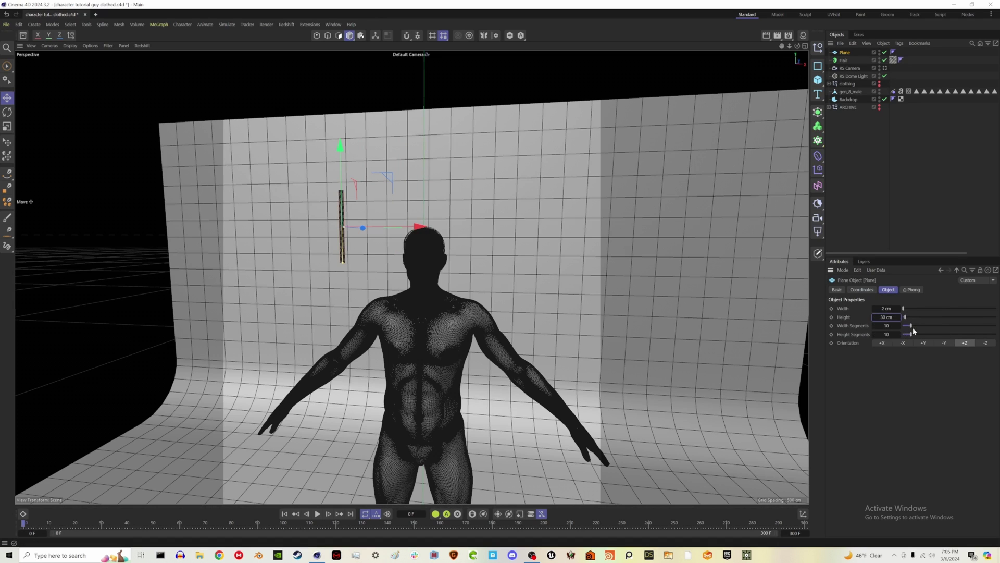
drag(912, 326, 906, 326)
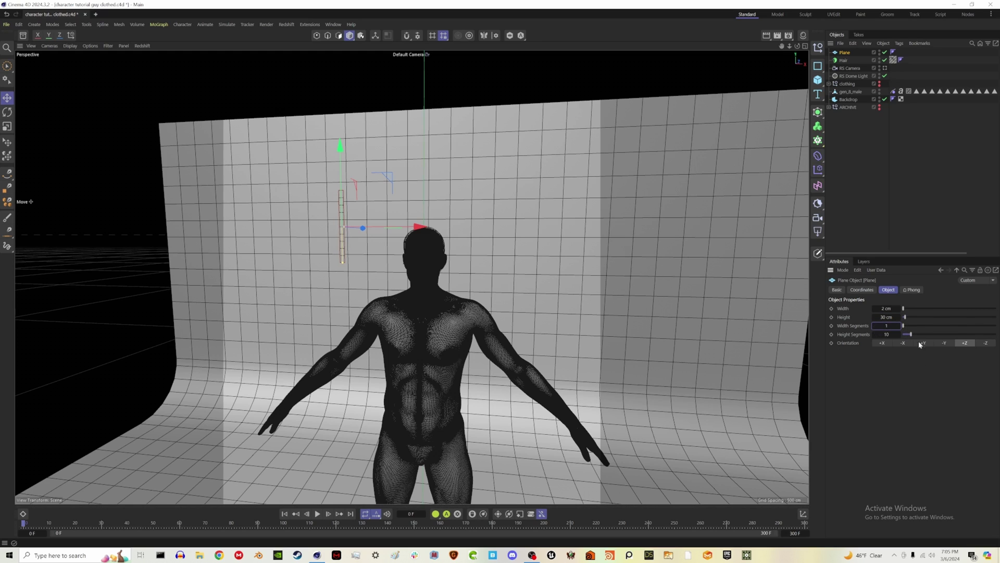
drag(914, 334, 919, 336)
click(898, 336)
click(898, 202)
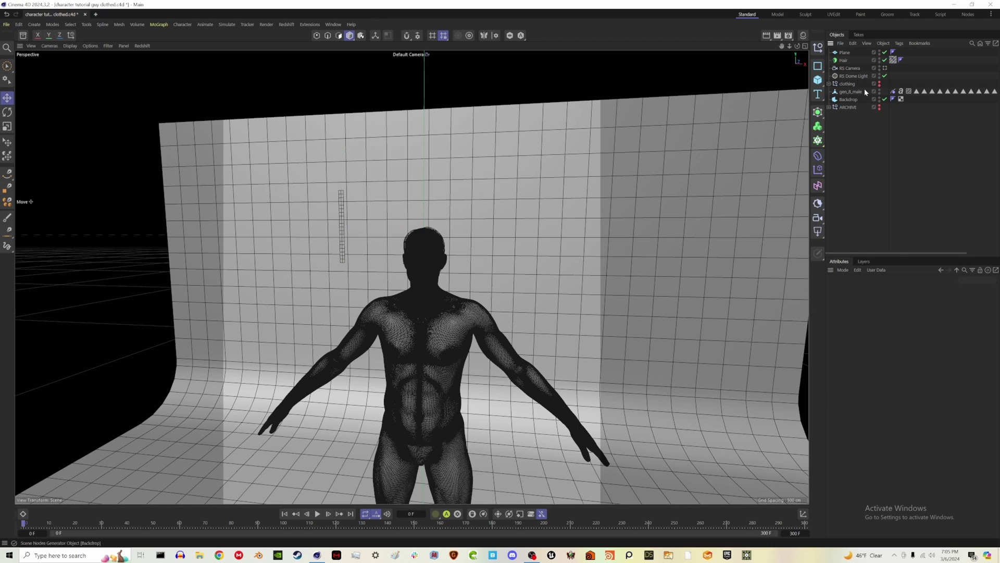
click(844, 52)
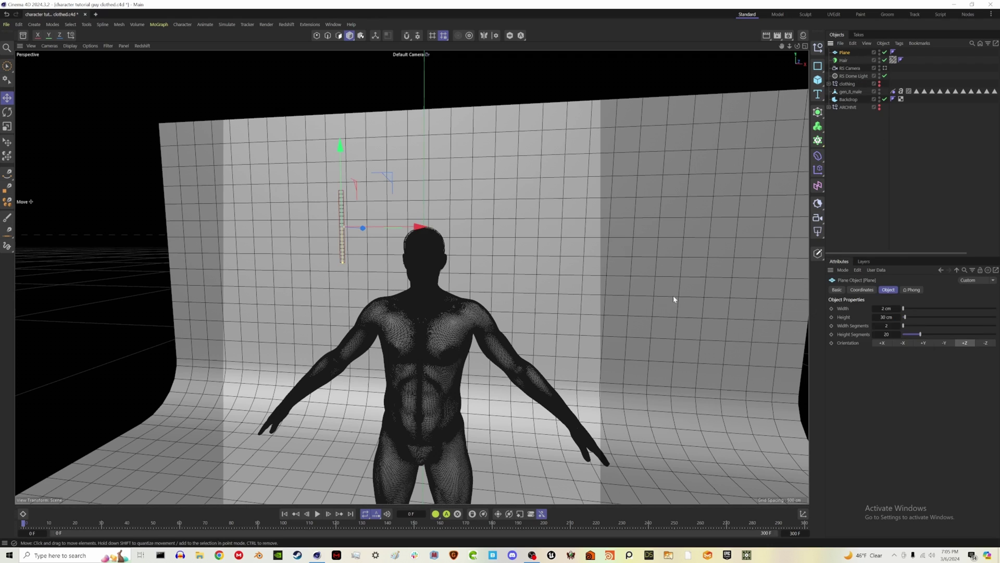
Step: Return the viewport to smooth shading and hide the backdrop
key(n)
key(a)
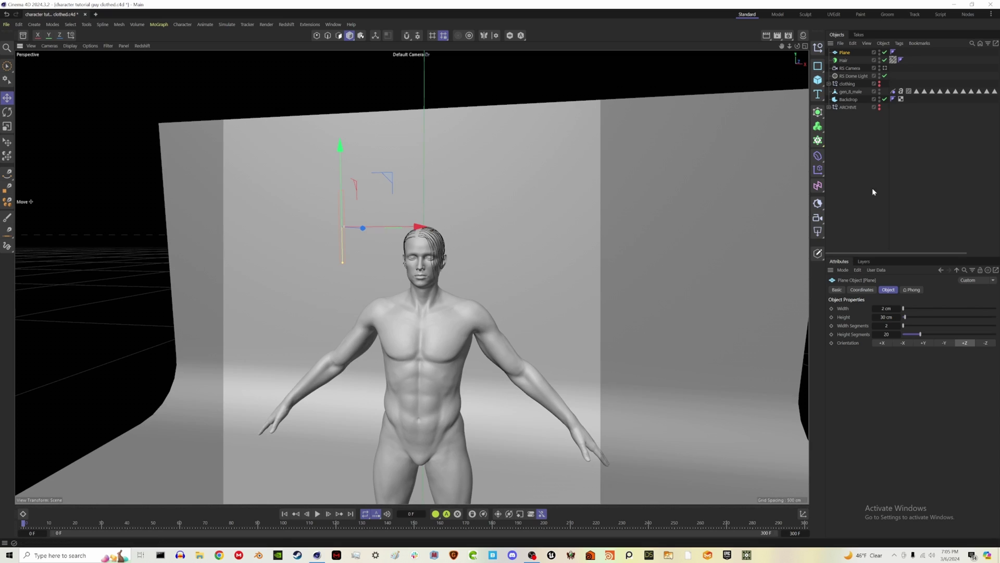
click(884, 99)
Step: Create an RS Standard material, apply it to the Plane, and open its node graph
click(802, 36)
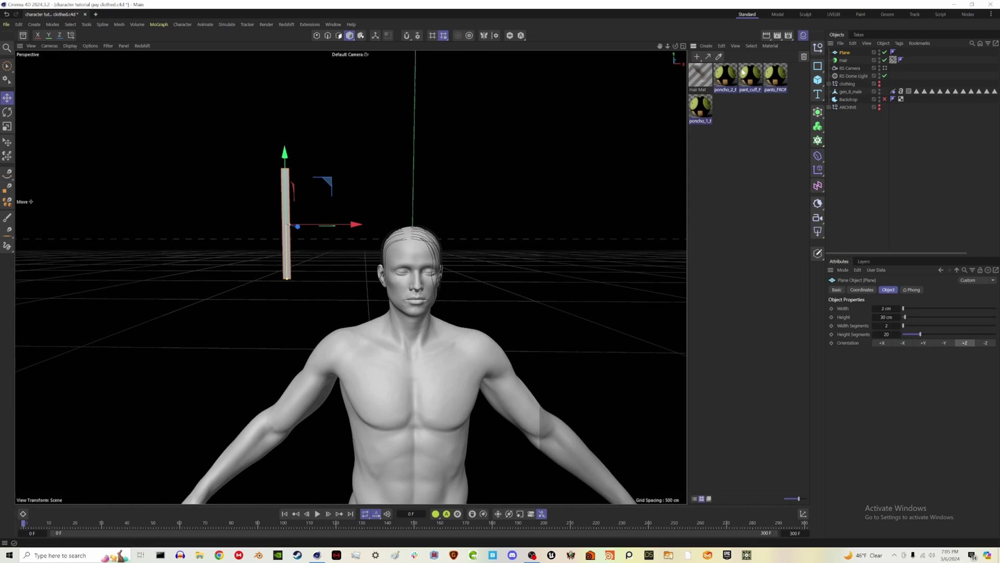
click(714, 46)
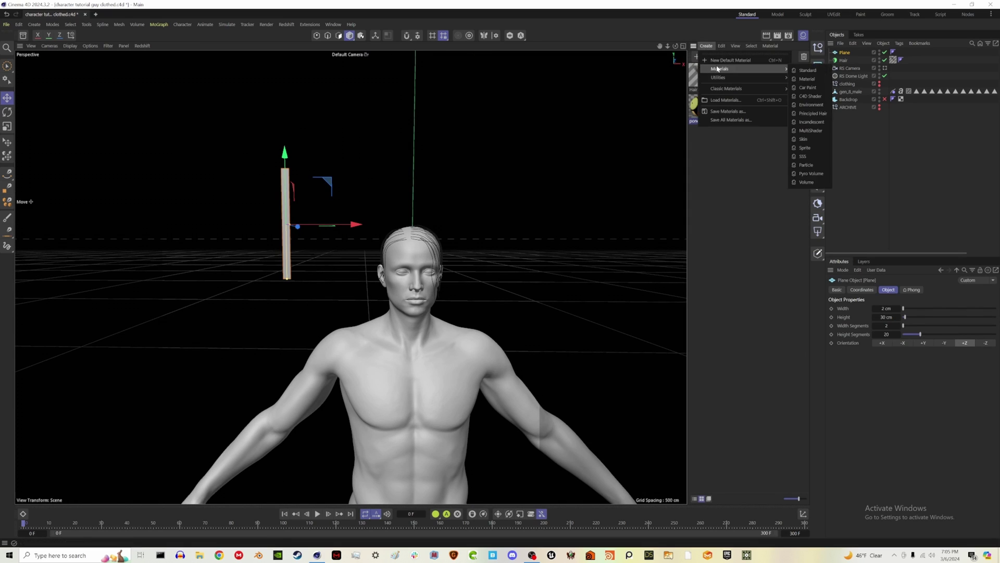
click(800, 70)
drag(852, 56, 852, 56)
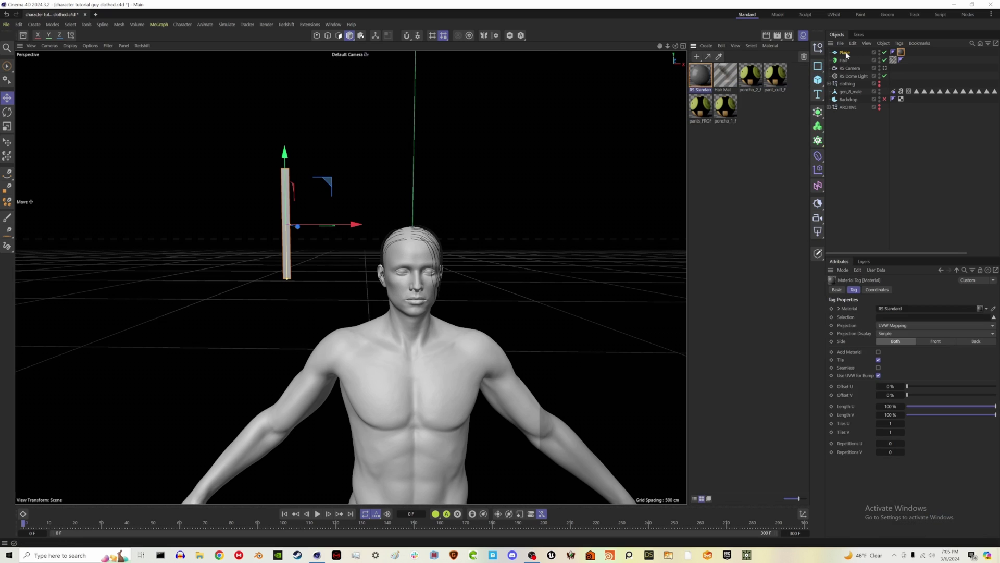
double_click(700, 74)
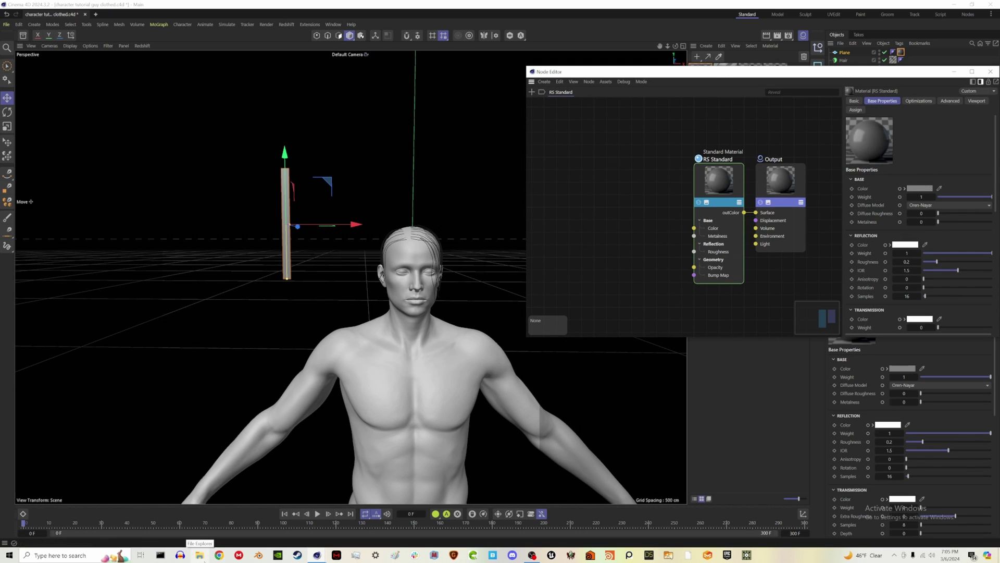
Step: Drag the hair12 test image from Downloads into the node graph and wire its color to Opacity
click(199, 556)
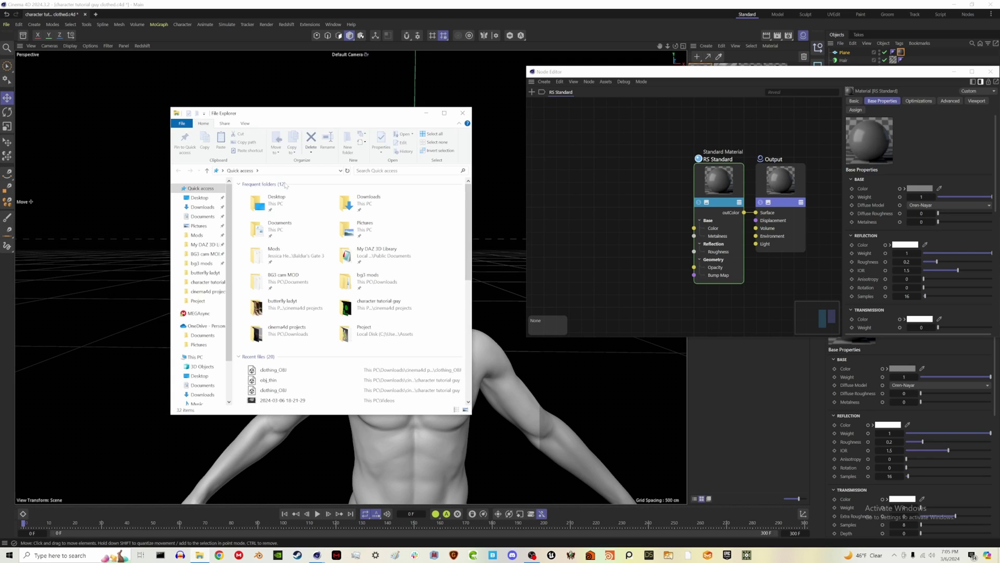
click(203, 206)
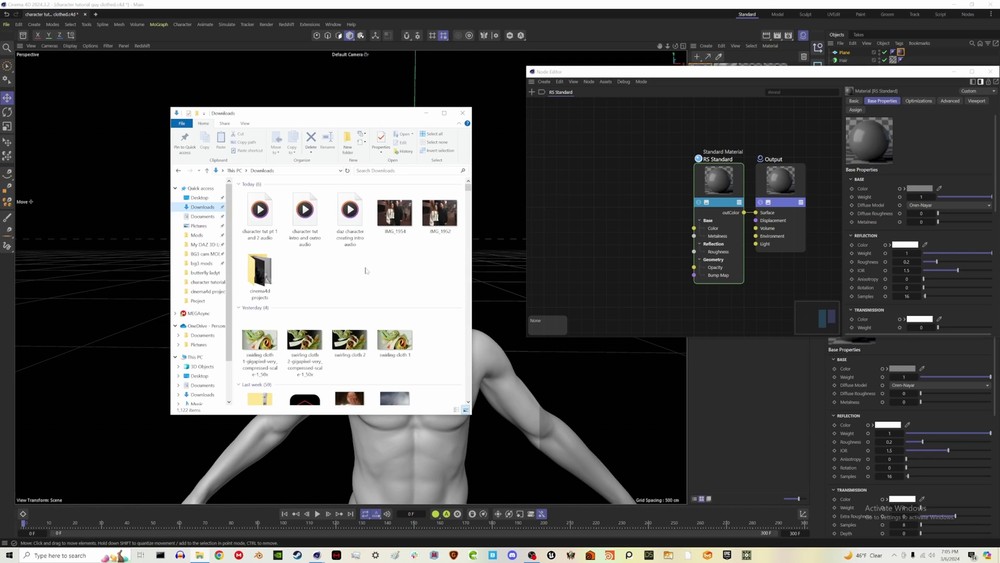
scroll(366, 272, down, 5)
scroll(378, 284, down, 4)
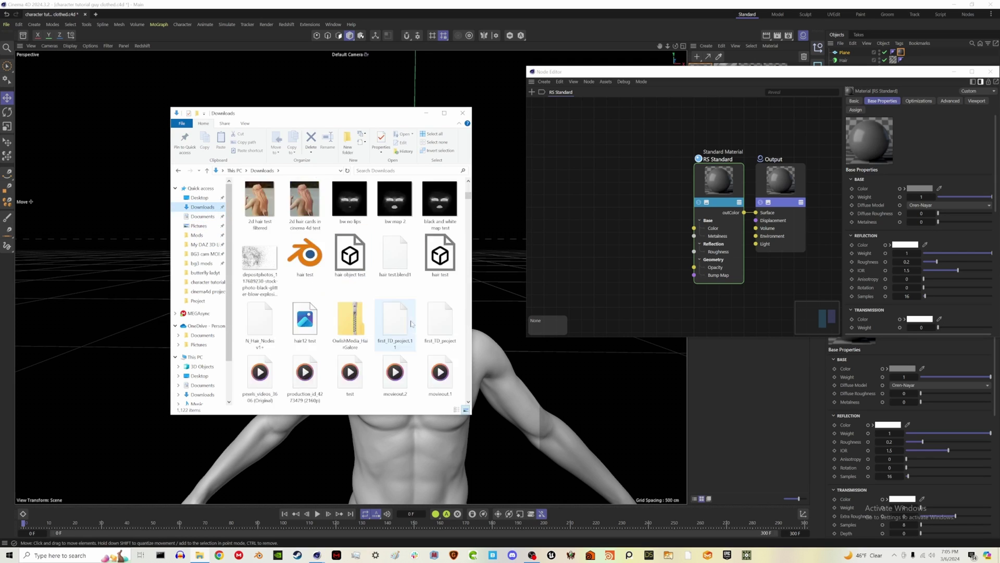
scroll(412, 323, up, 2)
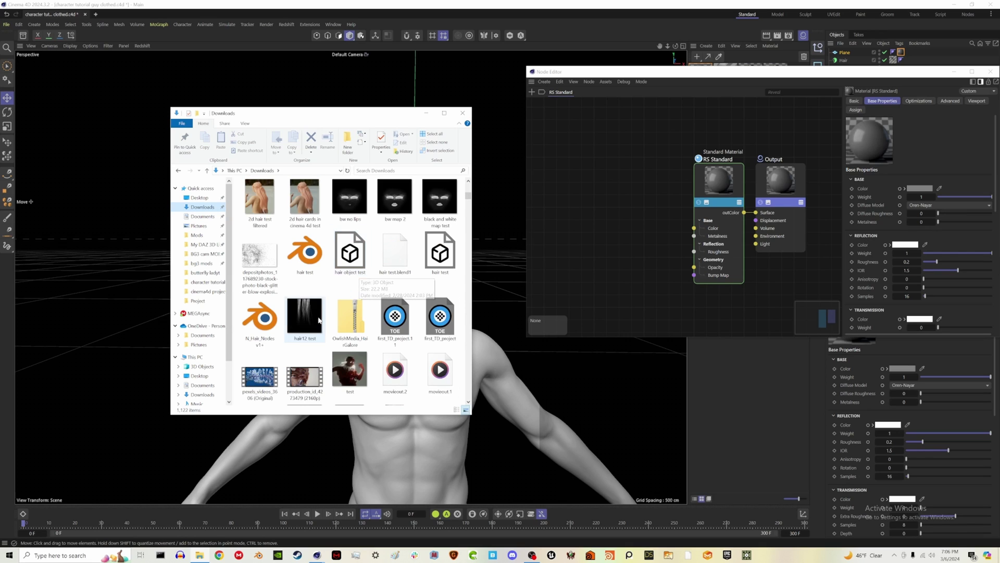
drag(304, 316, 630, 230)
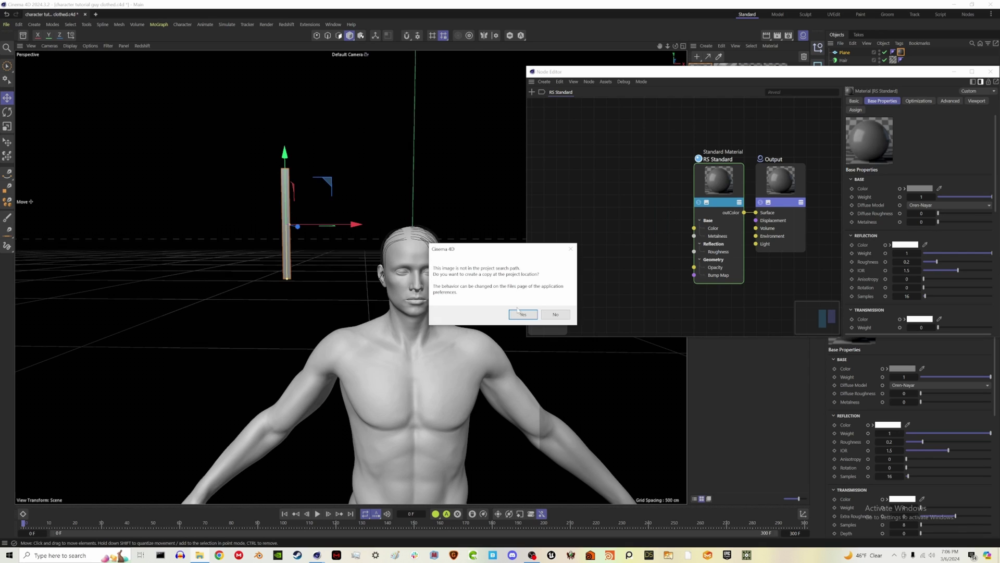
click(523, 315)
click(635, 220)
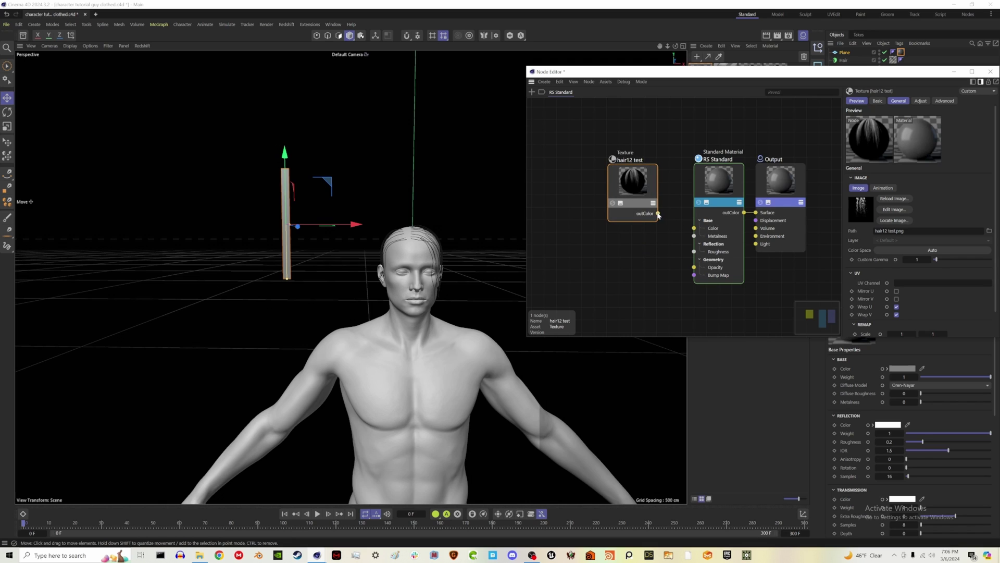
drag(658, 213, 694, 269)
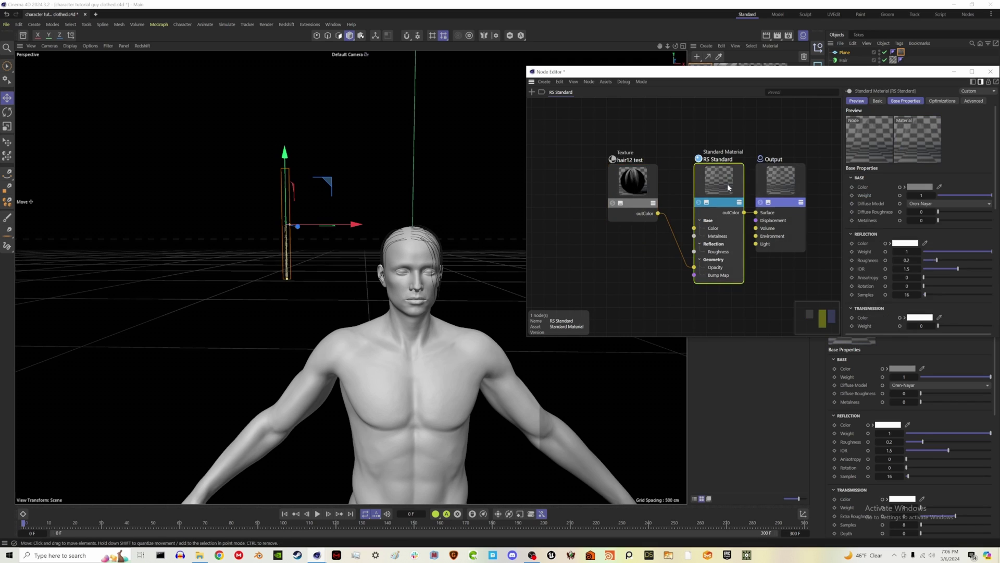
Step: Close the node graph and set the Plane material tag's Length V to 207 %
click(991, 72)
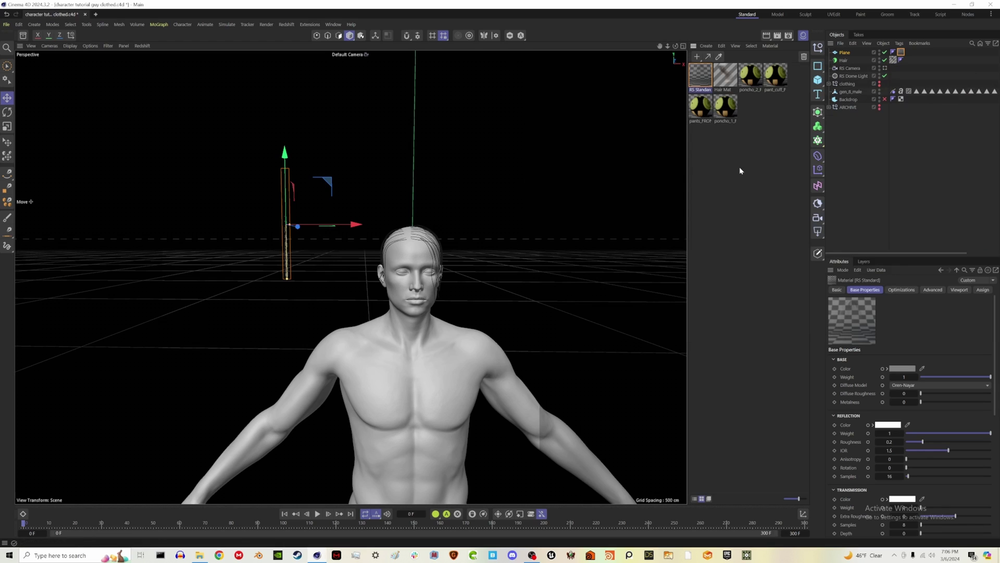
click(910, 176)
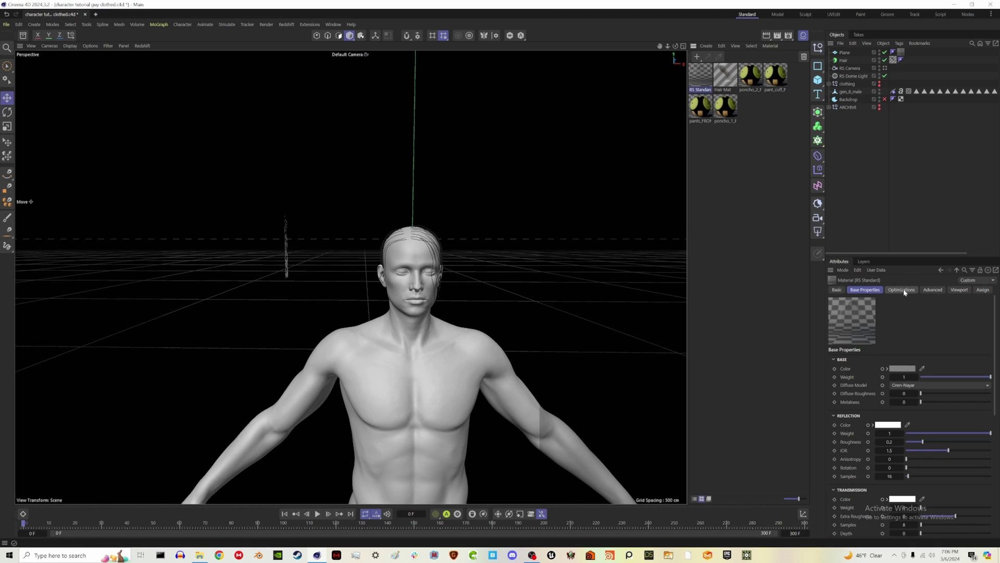
click(901, 52)
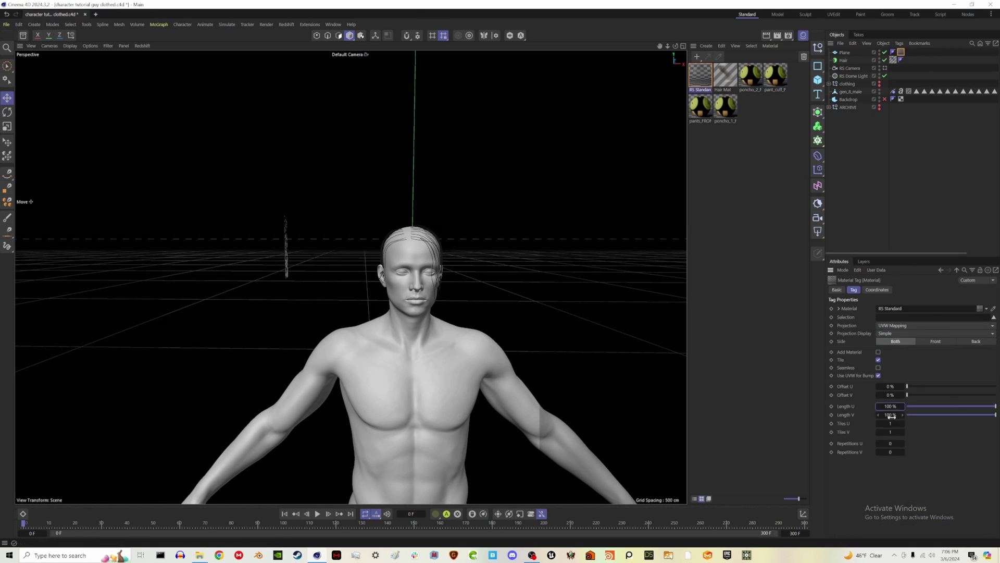
drag(891, 414, 932, 415)
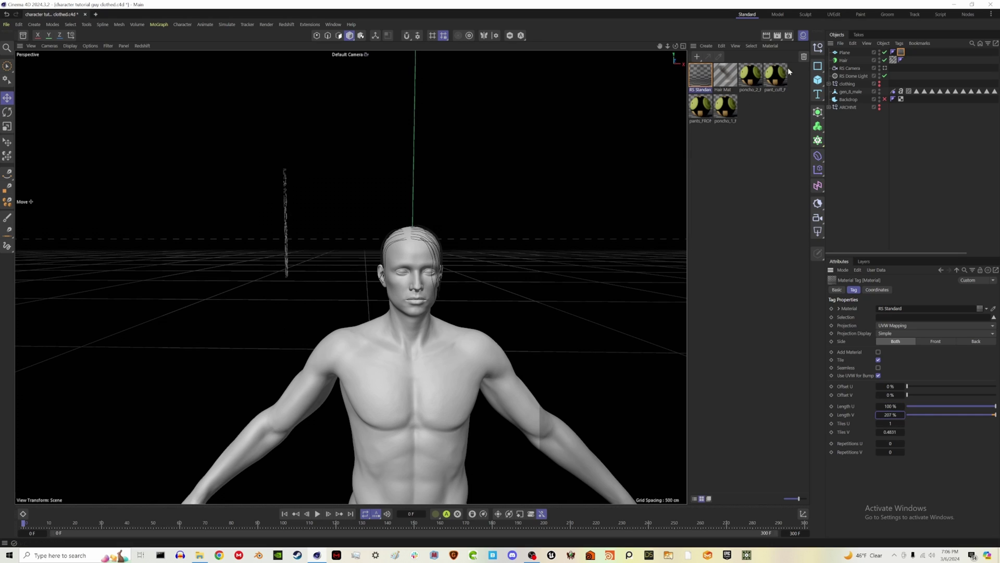
Step: Rename the Plane to 'hair' and make it an editable polygon object with C
click(803, 35)
double_click(845, 52)
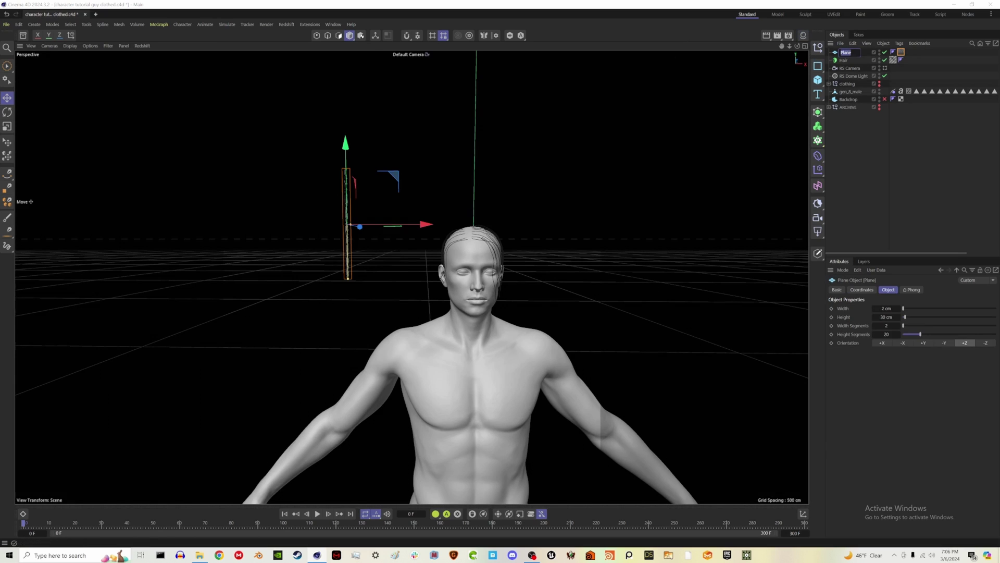
text(hair)
key(Return)
key(c)
Step: Set the hair material tag's Length U to 194 % and Offset U to 150 %
click(863, 151)
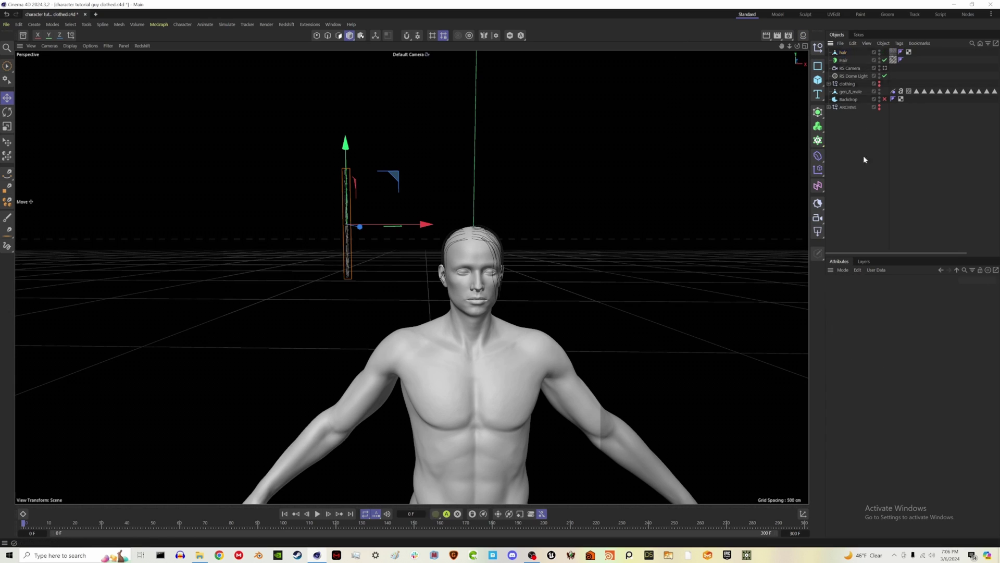
click(845, 53)
scroll(359, 223, up, 4)
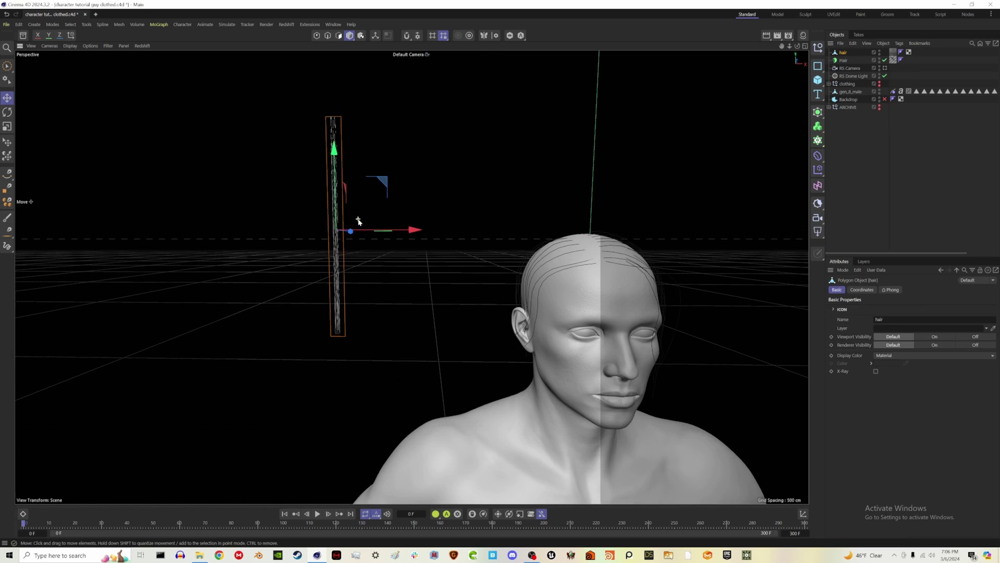
click(893, 52)
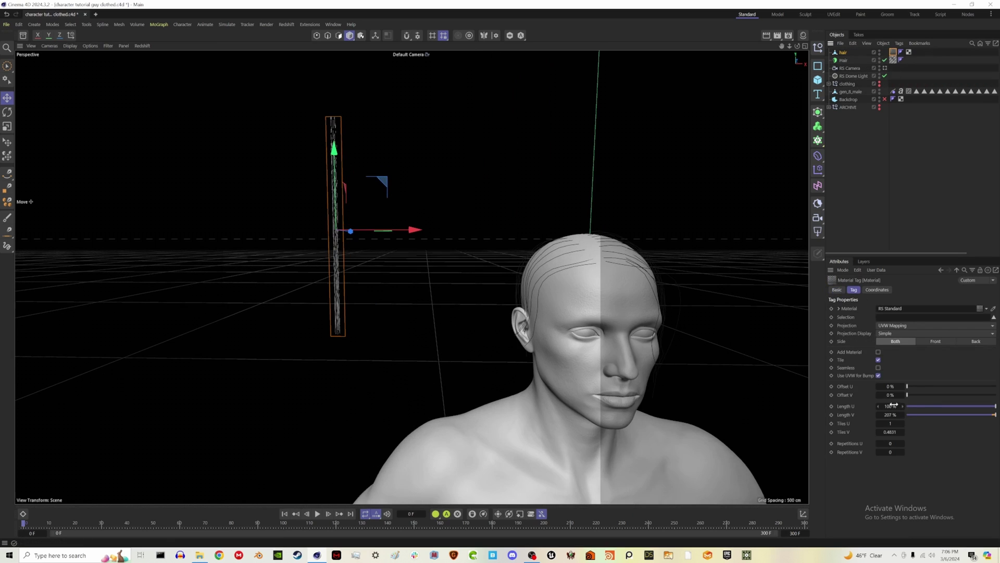
drag(890, 406, 925, 406)
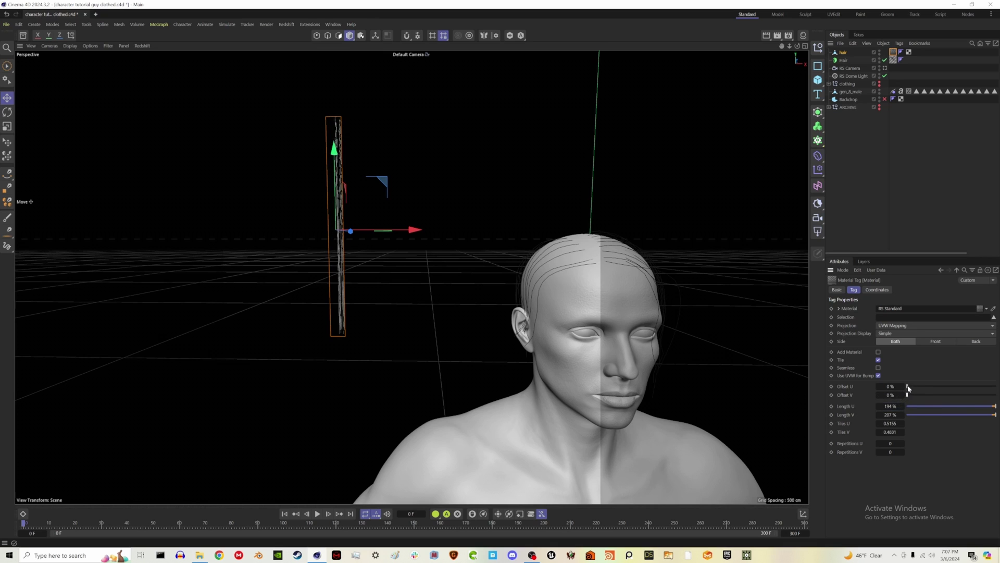
drag(908, 388, 996, 406)
drag(879, 386, 896, 386)
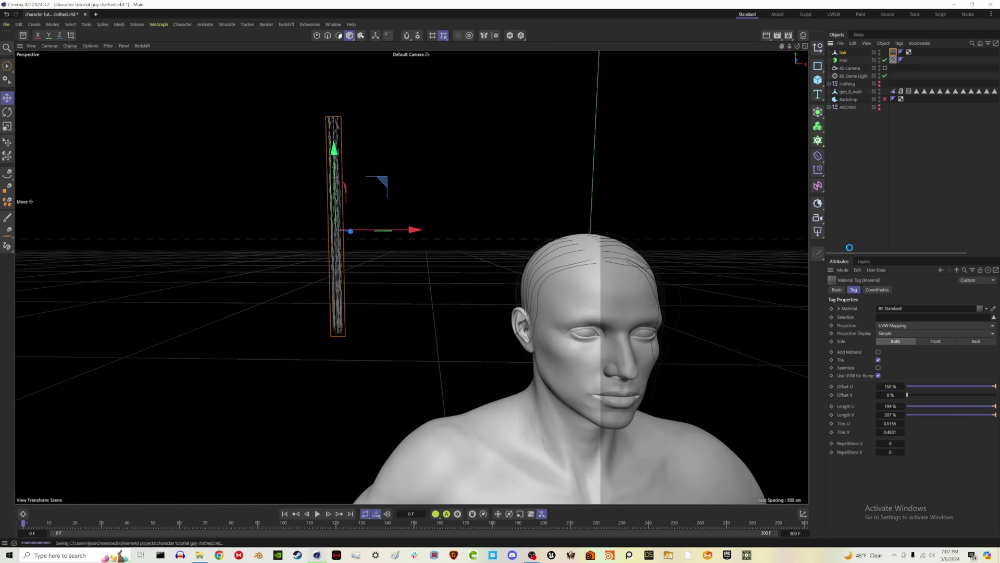
click(867, 205)
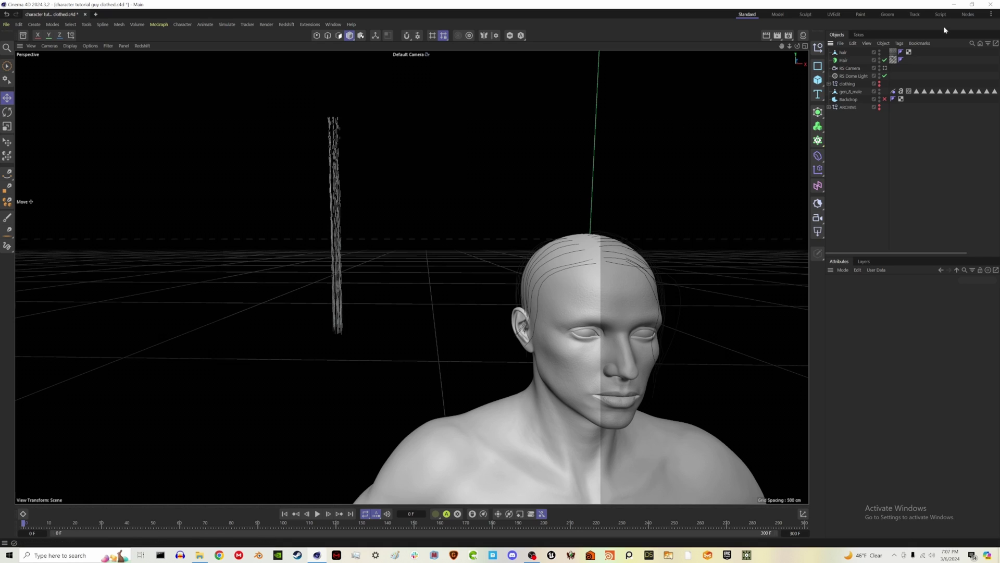
Step: Set the Hair object to generate Instance geometry using the 'hair' mesh as the object
click(843, 60)
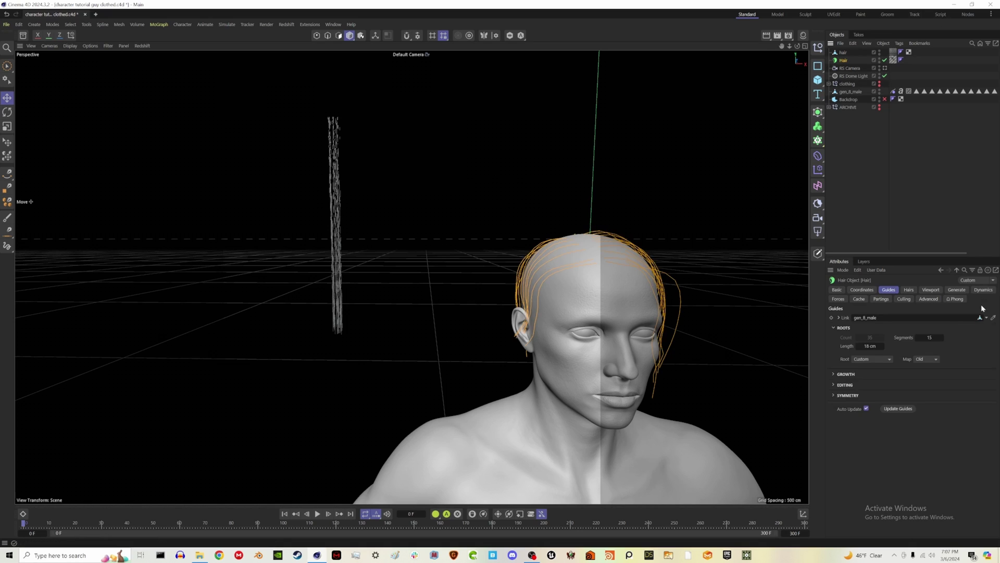
click(957, 289)
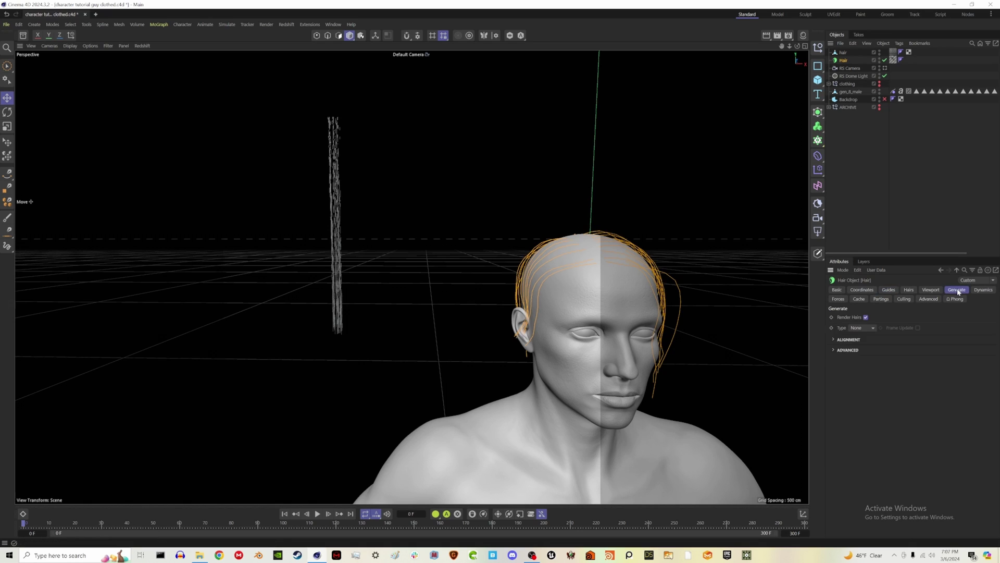
click(870, 330)
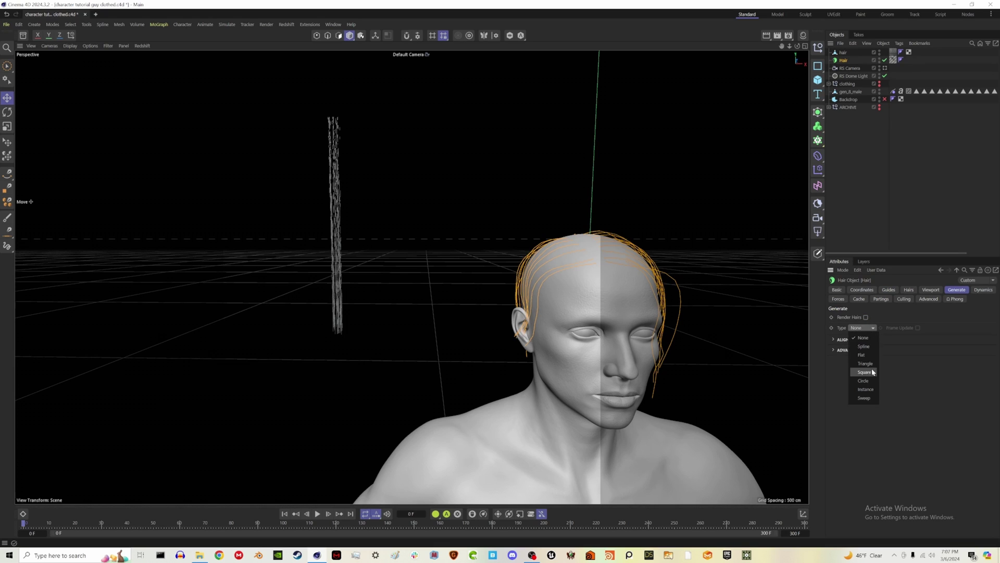
click(870, 391)
click(833, 340)
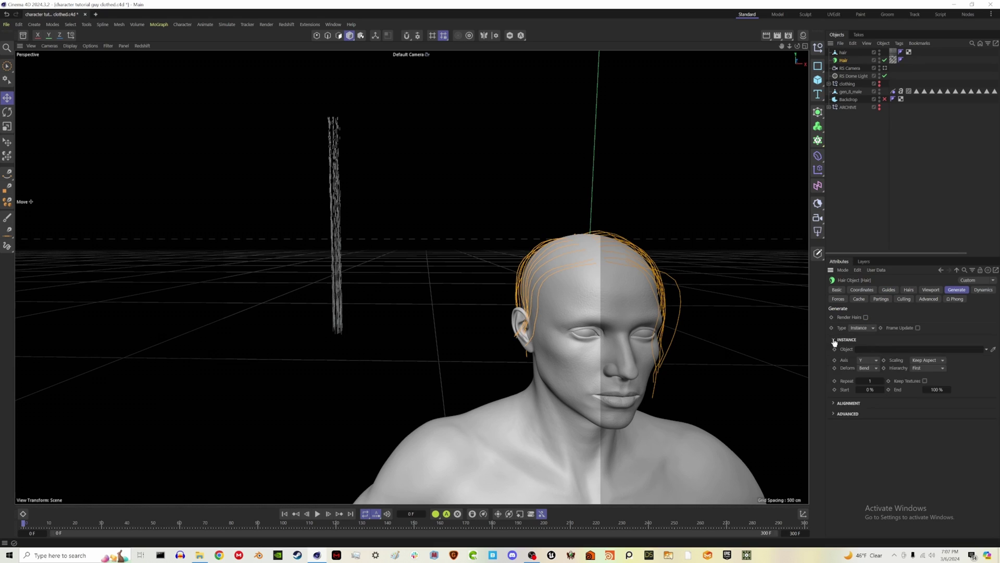
click(993, 350)
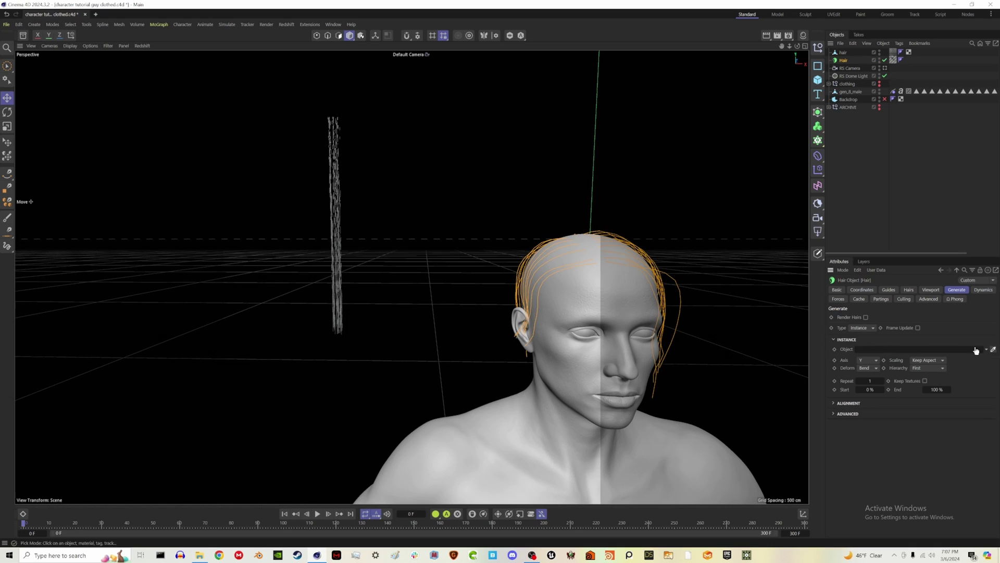
click(843, 54)
Step: Orbit to a three-quarter view to inspect the instanced hair strips on the head
click(860, 136)
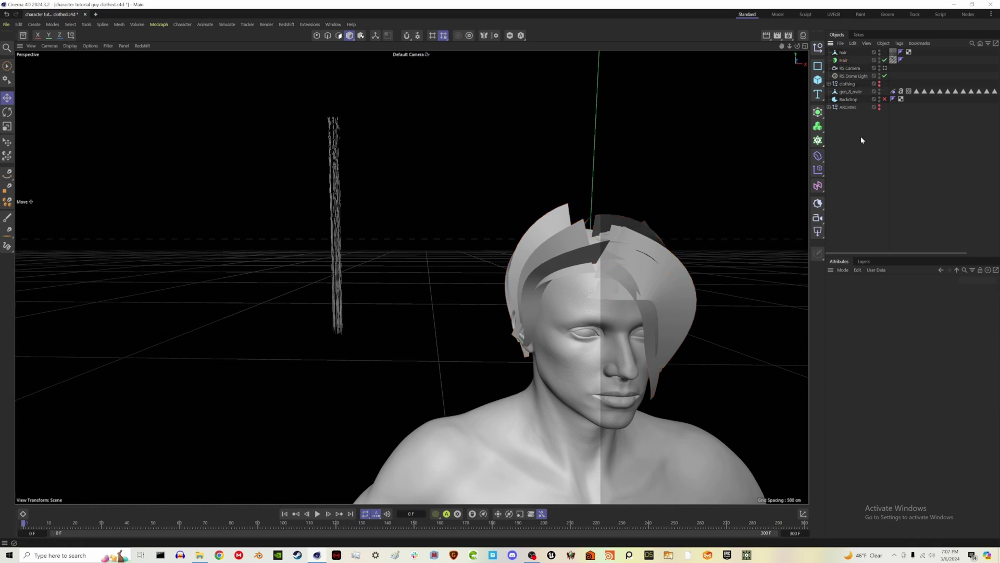
alt+drag(663, 311, 507, 262)
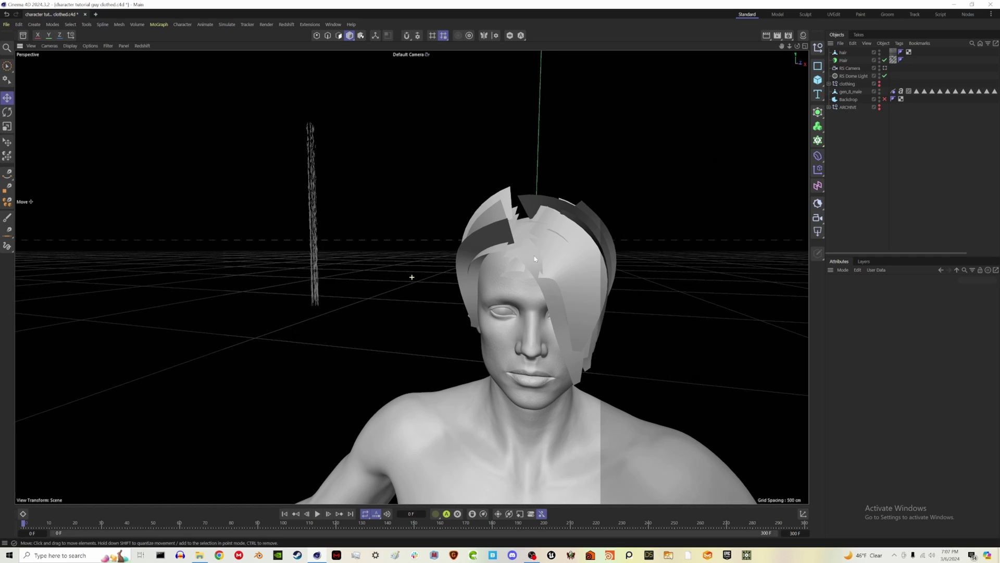
alt+drag(411, 277, 743, 167)
click(844, 61)
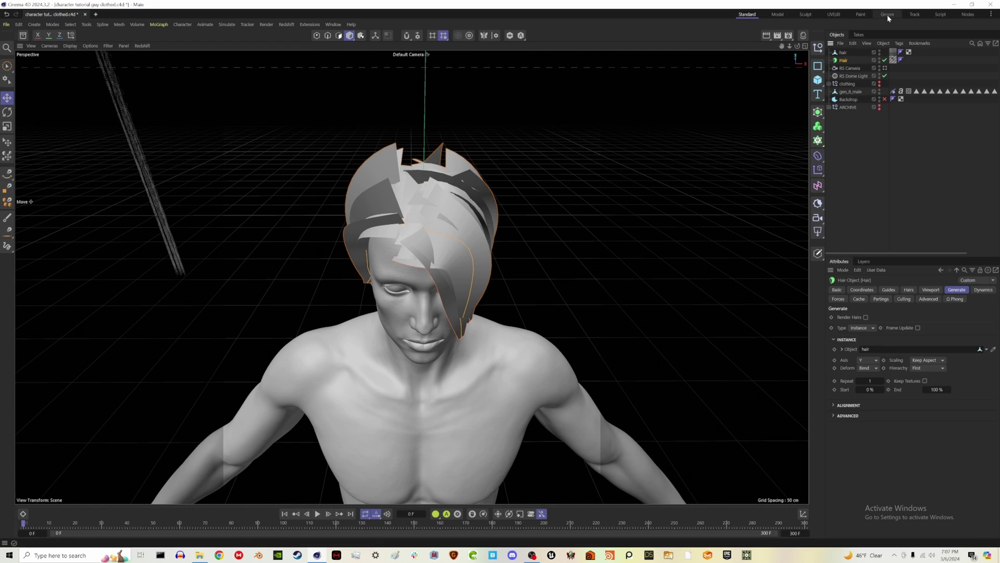
Step: Return to the front view, make the backdrop visible, and open the Redshift RenderView
key(ctrl+shift+z)
key(ctrl+shift+z)
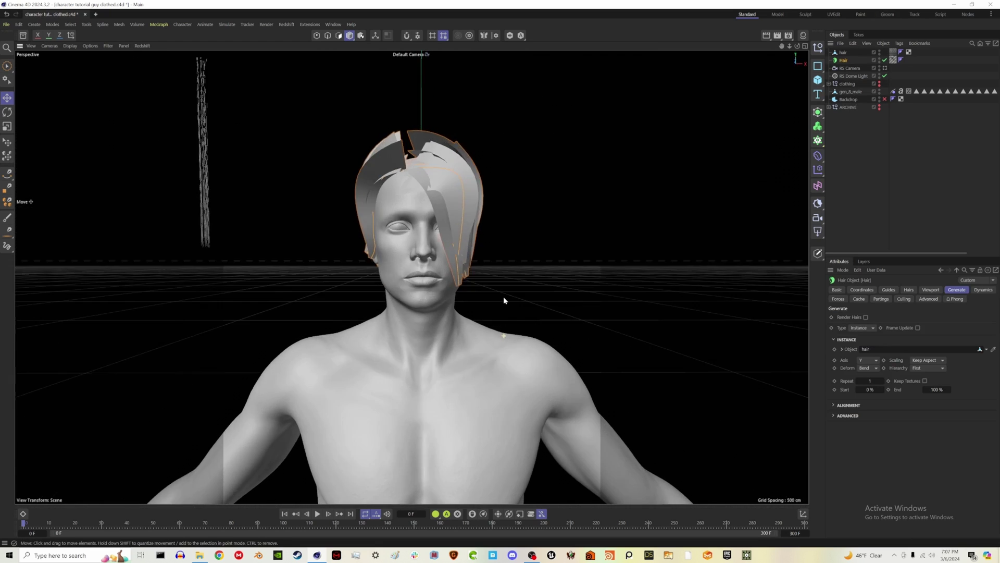
click(885, 99)
click(878, 129)
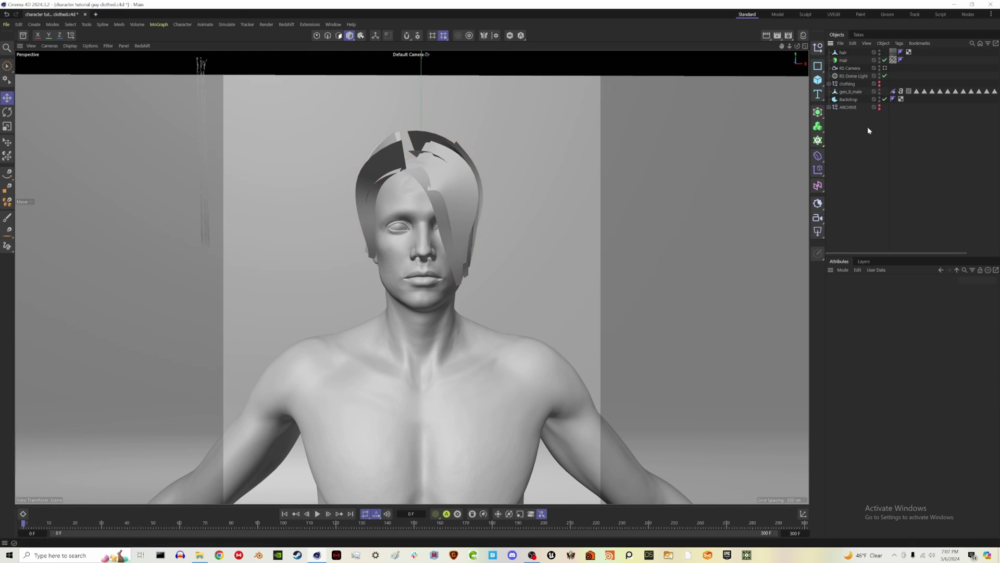
click(333, 24)
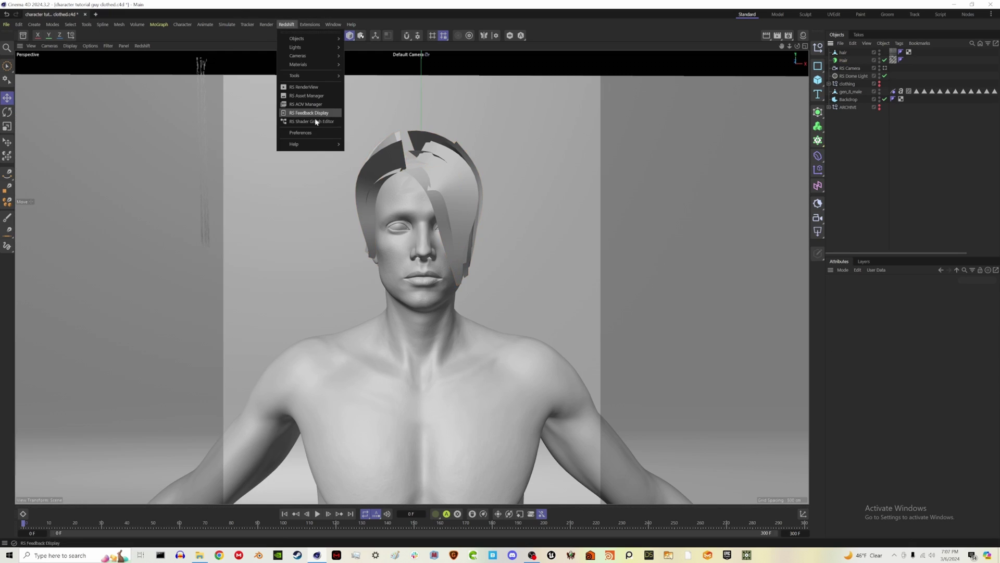
click(307, 86)
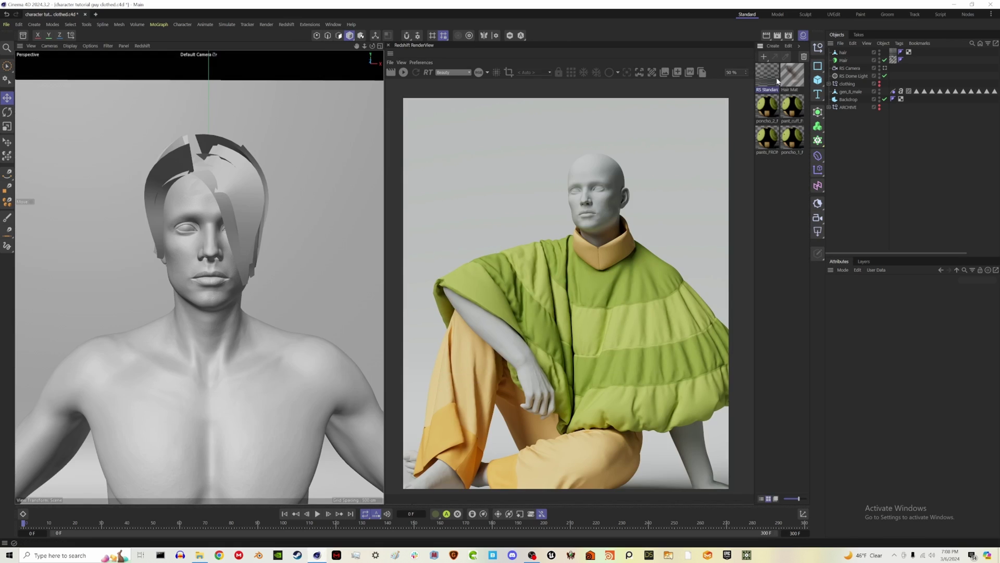
Step: Set the hair material's base colour to red and enable Keep Textures on the Hair object
click(903, 369)
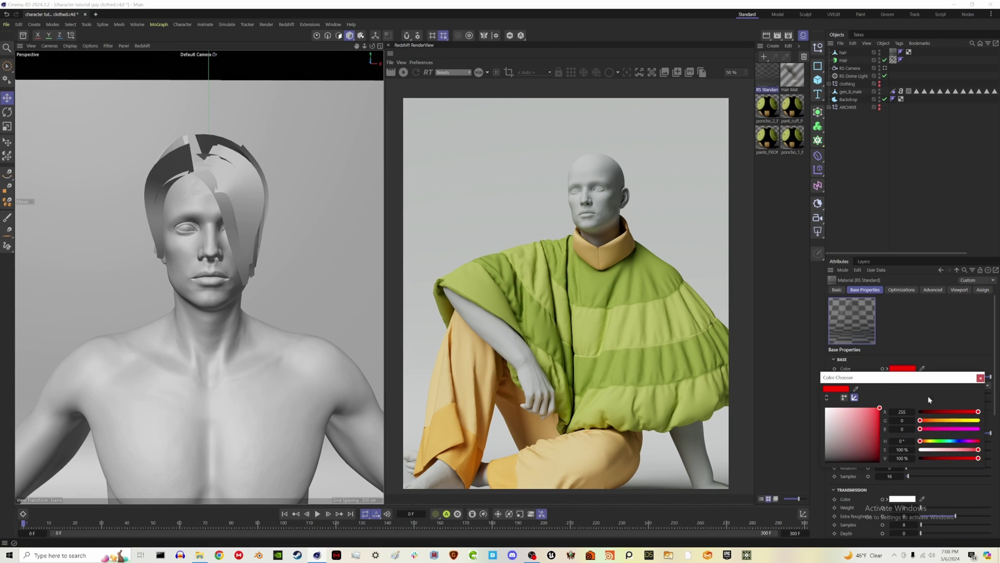
click(981, 378)
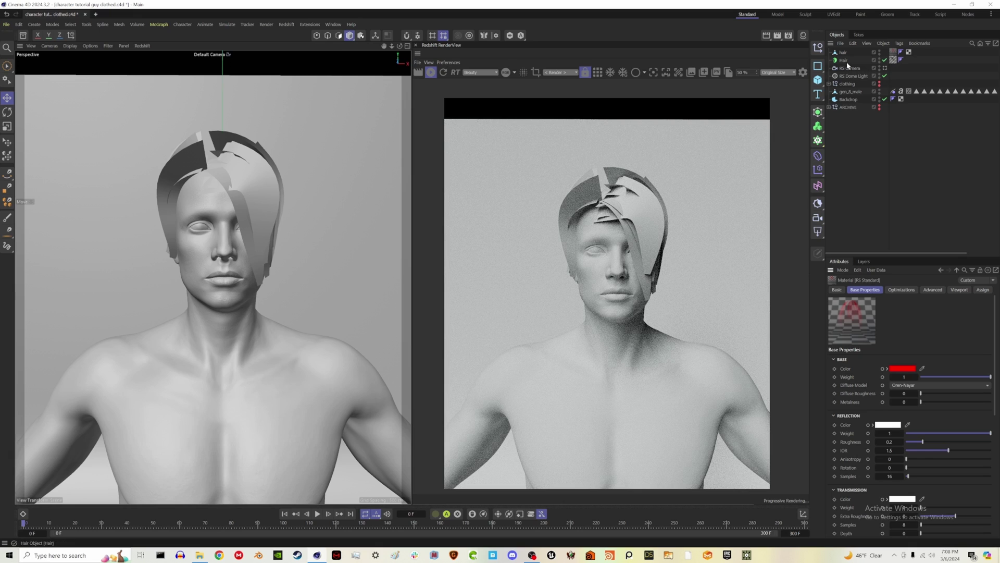
click(843, 61)
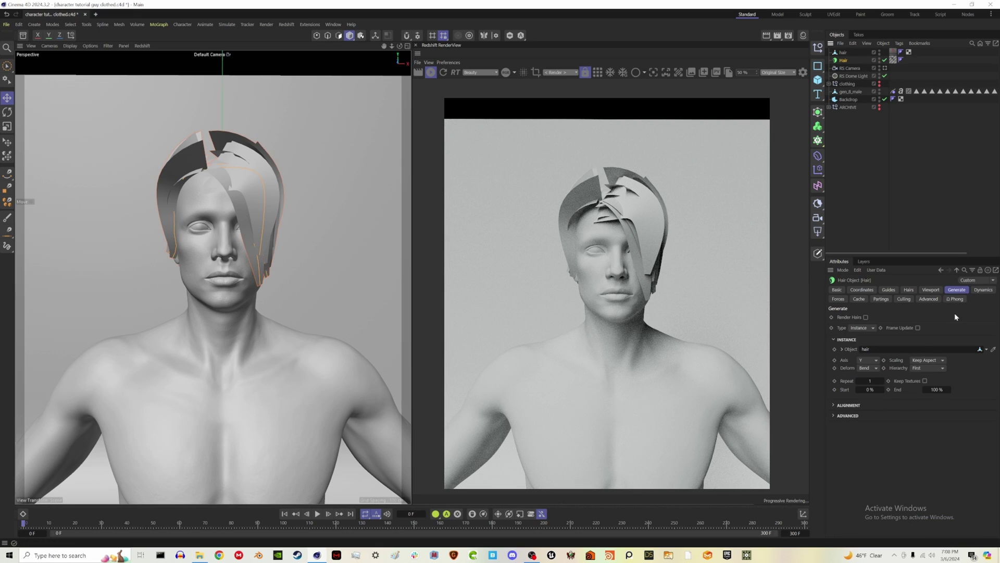
click(926, 380)
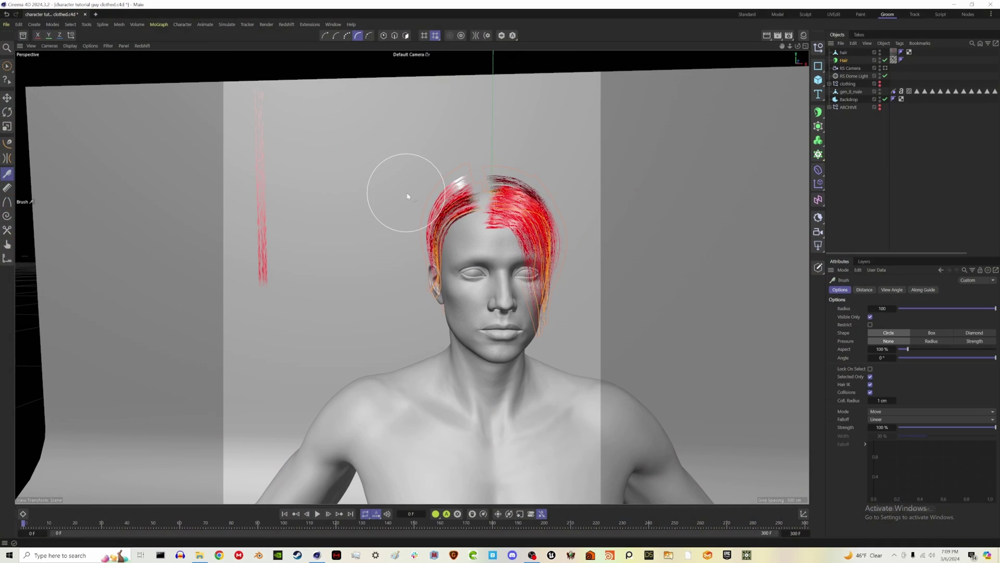
Step: Brush the strands across the crown, down the left side by the ear, and at the neck
mouse_move(408, 195)
mouse_down()
mouse_move(464, 216)
mouse_move(476, 201)
mouse_move(431, 311)
mouse_move(466, 281)
mouse_up()
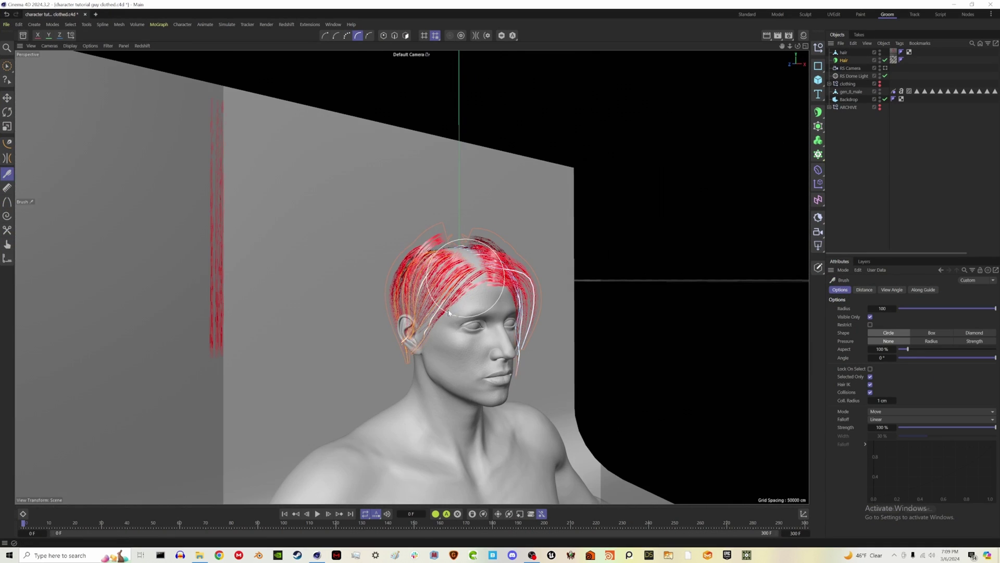
mouse_move(448, 314)
mouse_down()
mouse_move(420, 345)
mouse_move(516, 378)
mouse_move(493, 283)
mouse_move(487, 294)
mouse_move(475, 287)
mouse_move(515, 296)
mouse_move(467, 282)
mouse_move(464, 306)
mouse_move(415, 348)
mouse_move(397, 238)
mouse_move(413, 259)
mouse_move(387, 342)
mouse_move(402, 347)
mouse_move(285, 312)
mouse_up()
mouse_move(380, 291)
mouse_down()
mouse_move(402, 344)
mouse_move(374, 333)
mouse_move(404, 383)
mouse_move(389, 293)
mouse_move(474, 323)
mouse_move(454, 234)
mouse_move(428, 246)
mouse_move(436, 264)
mouse_move(414, 247)
mouse_move(427, 277)
mouse_move(410, 294)
mouse_move(514, 285)
mouse_up()
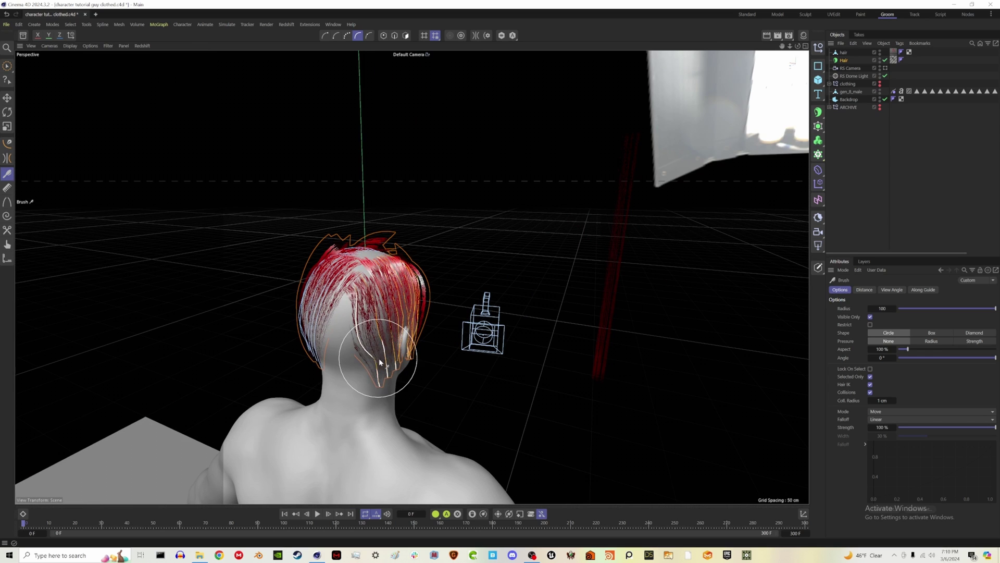
mouse_move(363, 392)
mouse_down()
mouse_move(357, 401)
mouse_move(402, 368)
mouse_move(375, 333)
mouse_up()
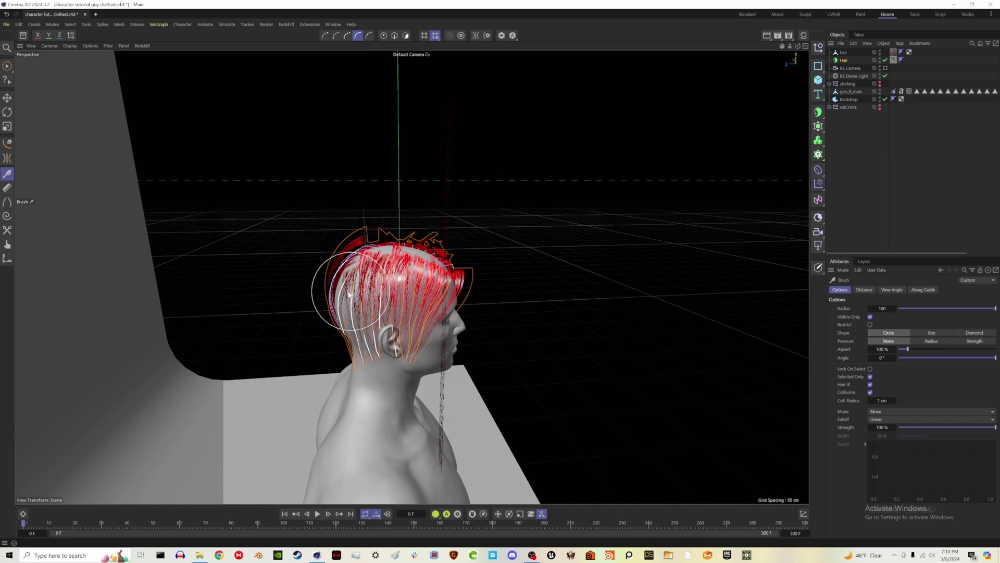
mouse_move(347, 294)
mouse_down()
mouse_move(439, 291)
mouse_move(349, 282)
mouse_move(350, 299)
mouse_move(423, 304)
mouse_move(353, 283)
mouse_move(337, 293)
mouse_move(361, 292)
mouse_move(369, 316)
mouse_move(383, 316)
mouse_move(282, 313)
mouse_move(368, 301)
mouse_move(368, 337)
mouse_move(345, 339)
mouse_move(381, 340)
mouse_move(400, 321)
mouse_move(337, 335)
mouse_move(361, 350)
mouse_move(305, 333)
mouse_move(318, 311)
mouse_move(351, 330)
mouse_up()
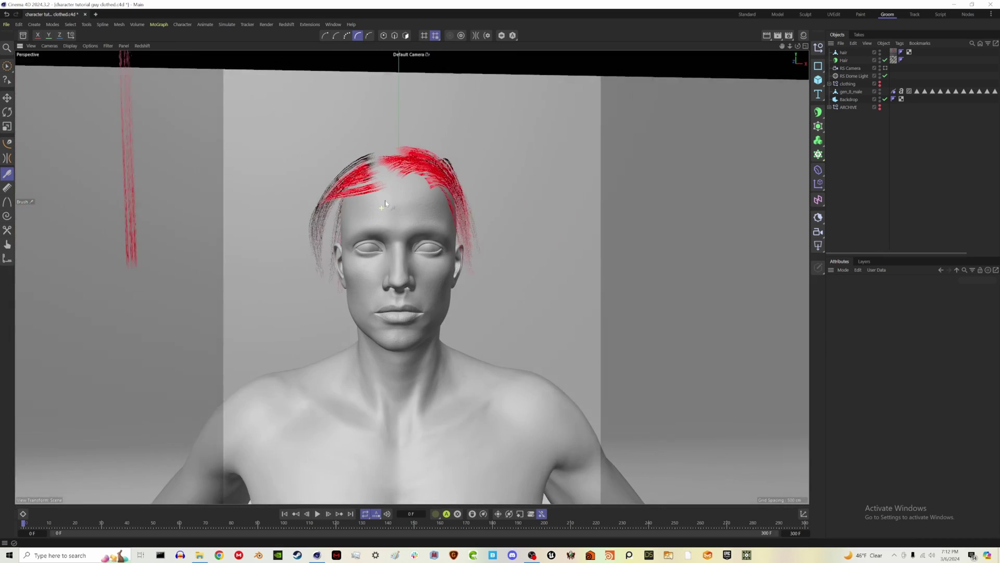
alt+drag(395, 235, 533, 255)
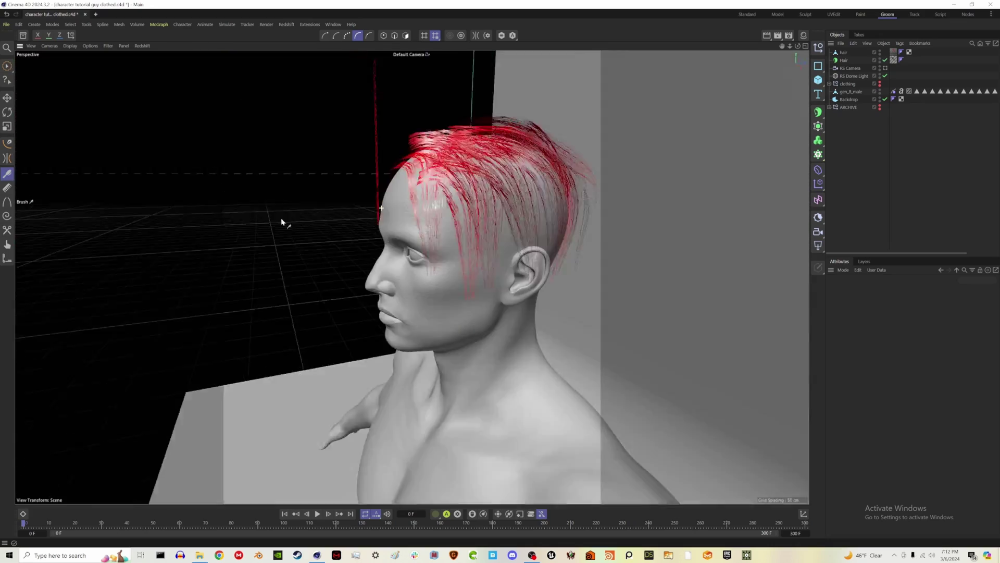
alt+drag(285, 211, 433, 195)
Step: Lower the Hair object's root offset from -1 and -0.1 to -0.01 cm
click(433, 195)
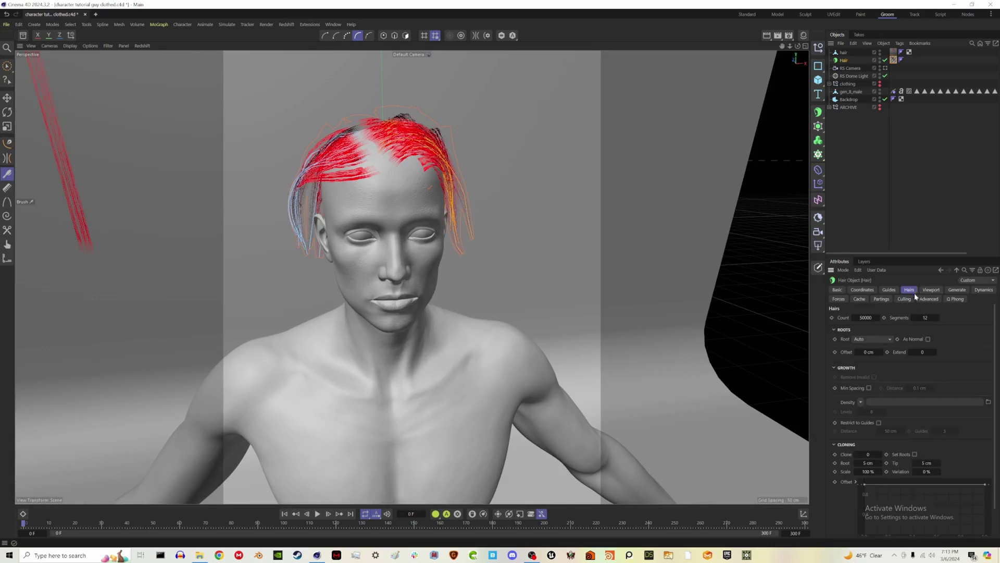
click(881, 356)
key(BackSpace)
text(-1)
key(Return)
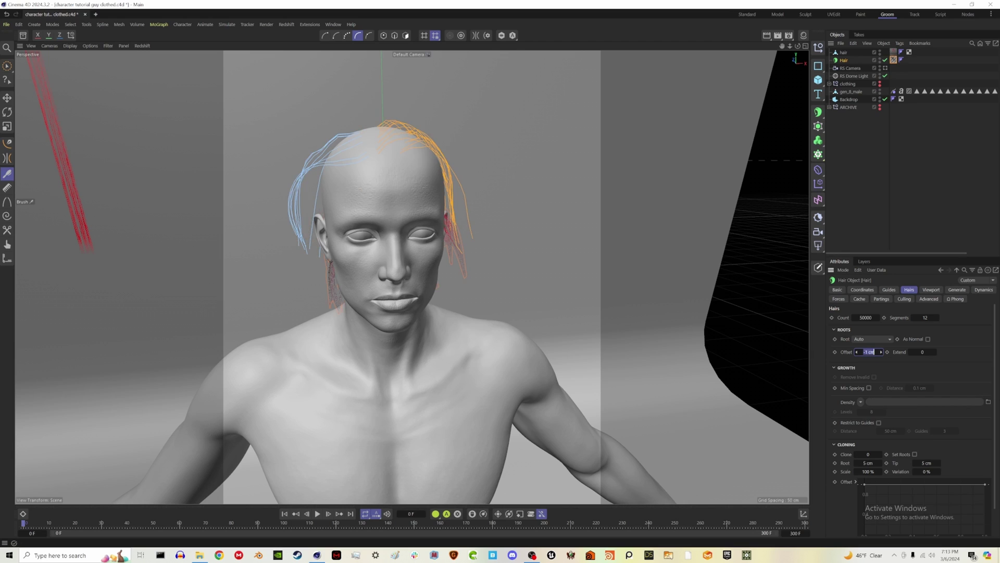
key(BackSpace)
text(-0.1)
key(Return)
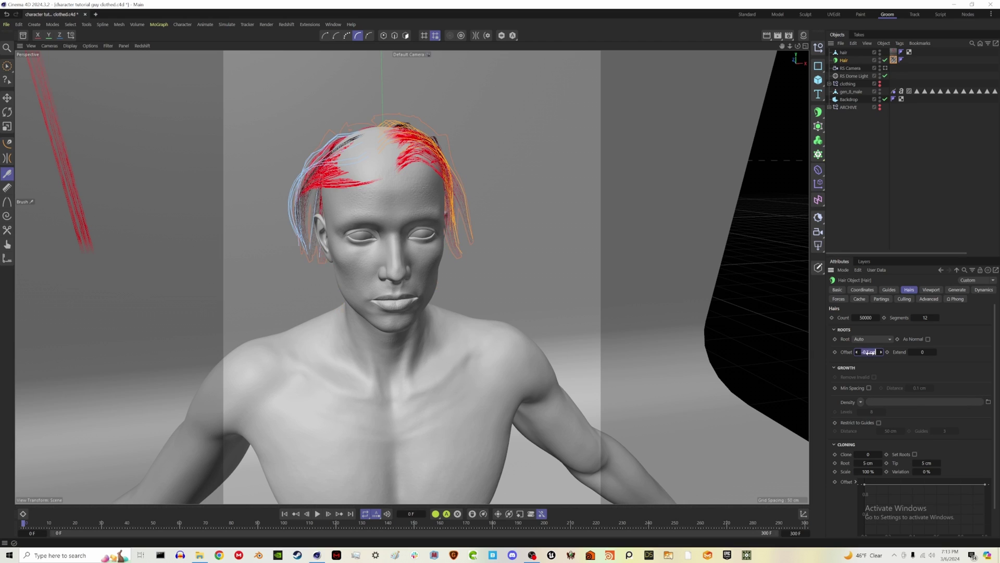
drag(870, 352, 881, 353)
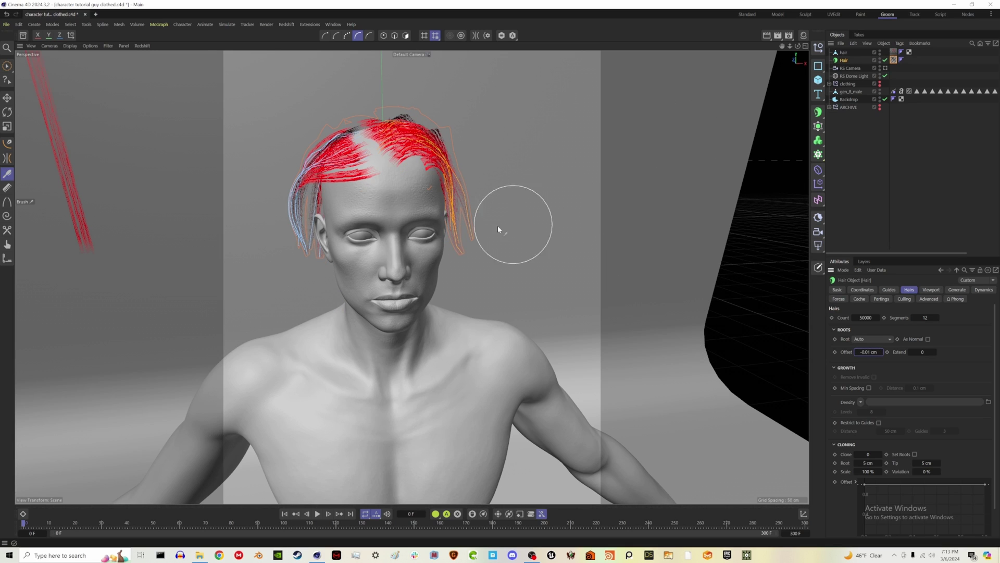
mouse_move(495, 226)
alt+mouse_down()
mouse_move(447, 245)
mouse_move(409, 217)
mouse_move(514, 241)
mouse_move(587, 273)
mouse_move(478, 285)
alt+mouse_up()
key(ctrl+shift+z)
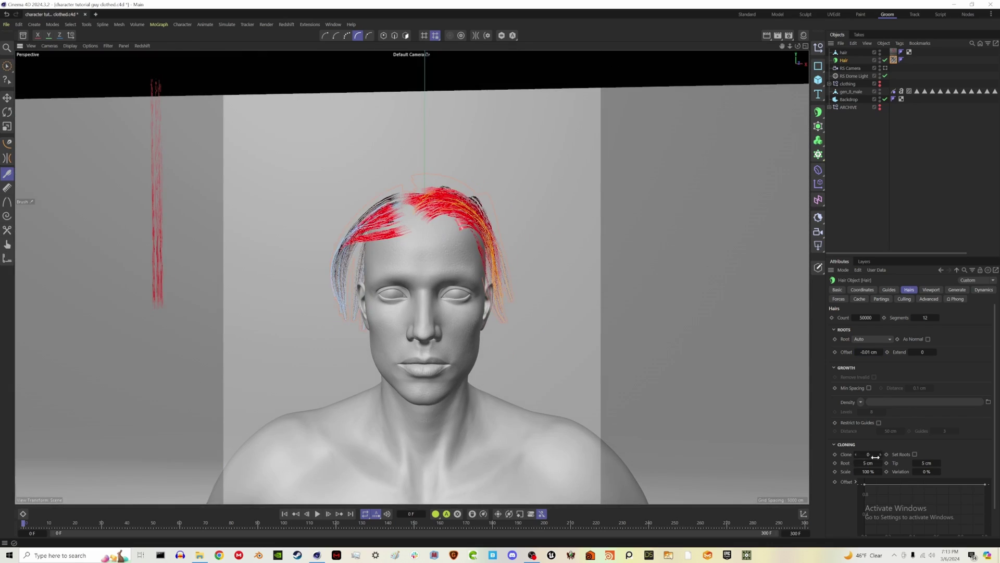
Step: Add 1 clone per hair with 0.01 cm root and 0.001 cm tip spread
click(881, 454)
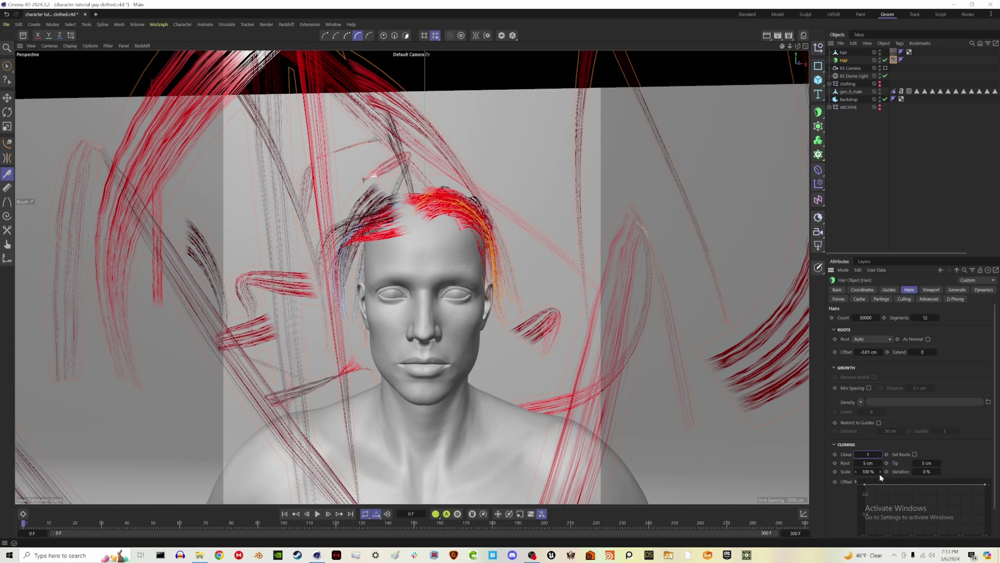
click(868, 463)
text(.01)
key(Return)
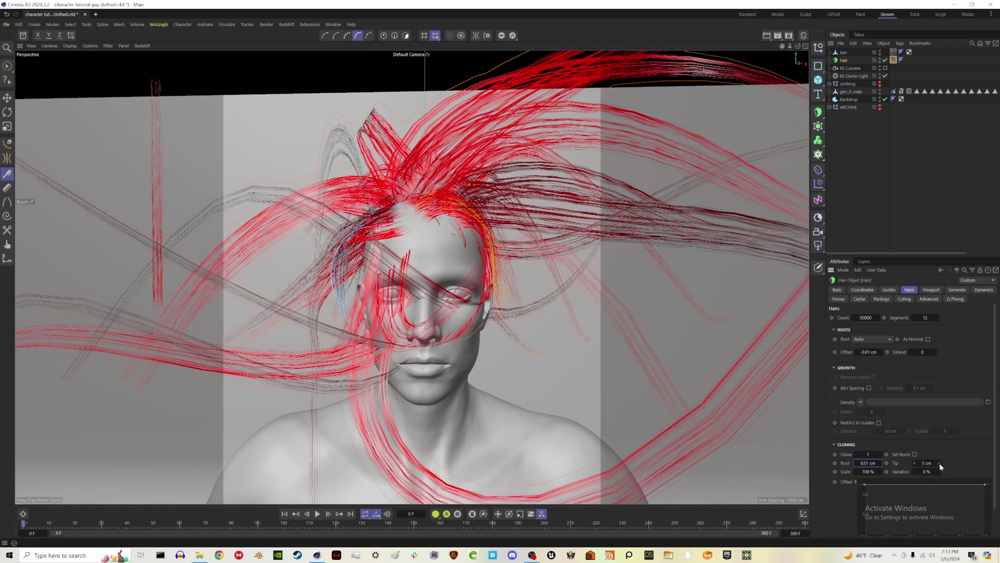
click(933, 463)
key(BackSpace)
text(0.001)
key(Return)
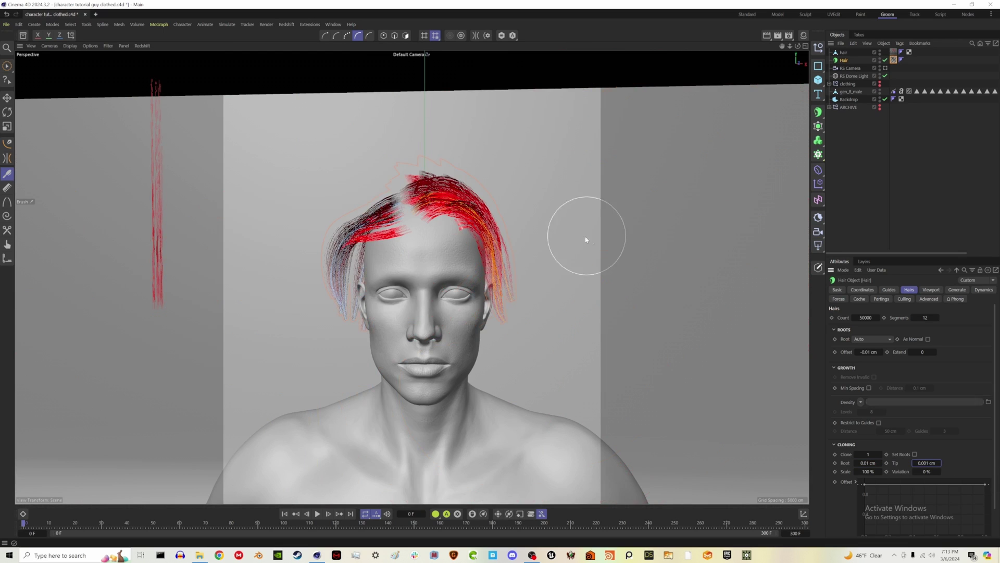
Step: Turn on Set Roots for the clones and check the result from several angles
alt+drag(580, 236, 683, 342)
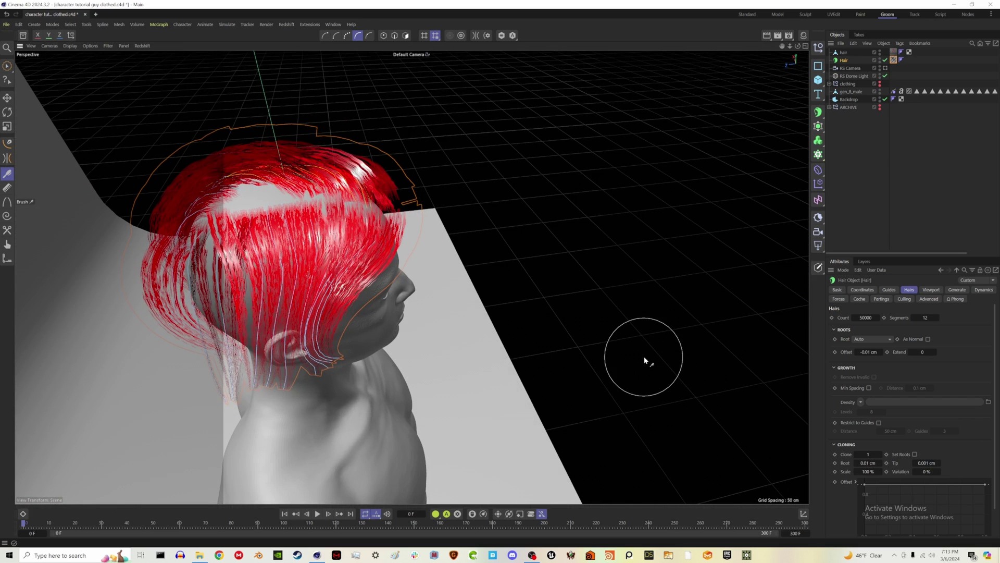
click(915, 455)
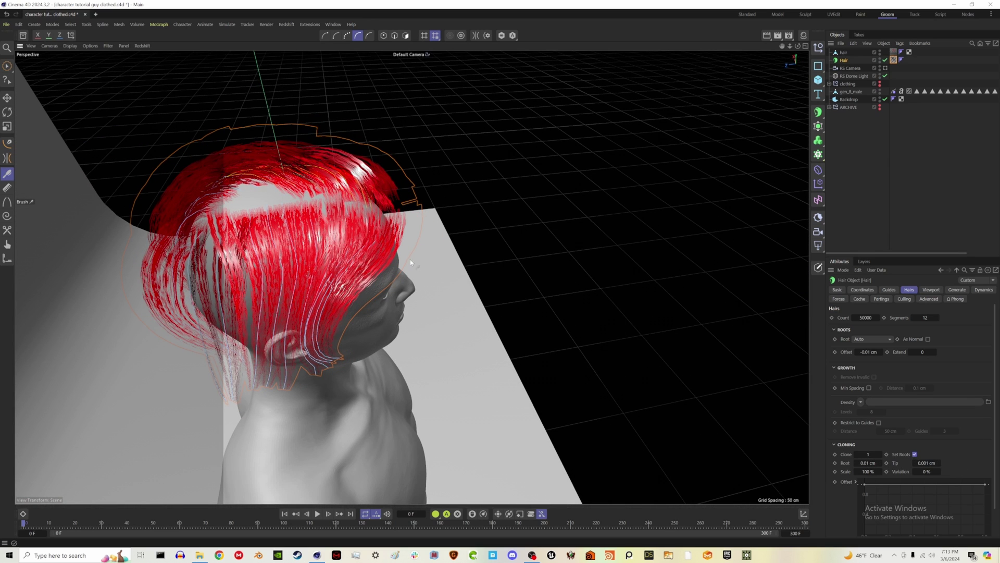
alt+drag(383, 267, 301, 312)
click(843, 60)
alt+drag(406, 304, 236, 165)
Step: Activate the Add Guides tool with Interpolated on and orbit behind the head
click(930, 289)
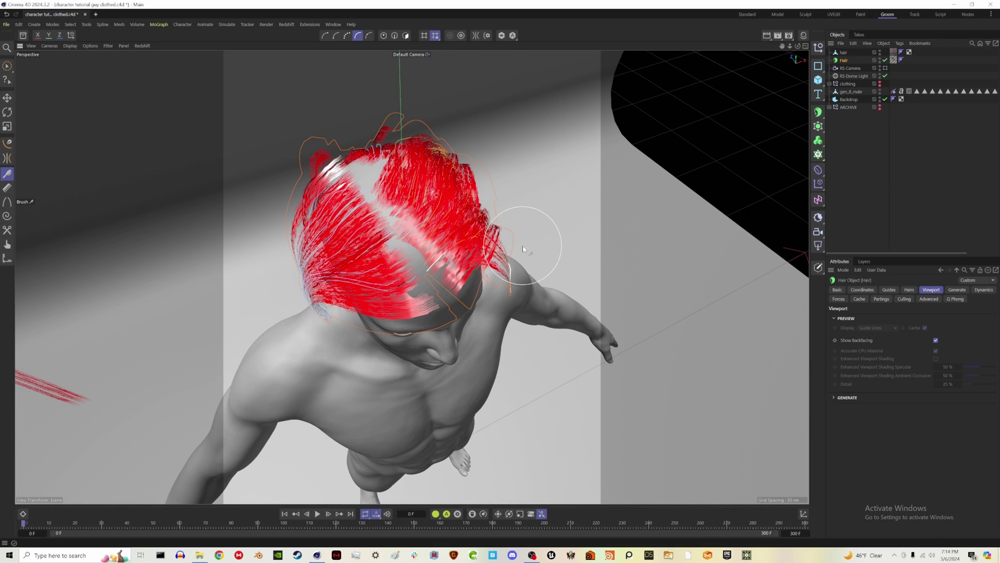
click(8, 144)
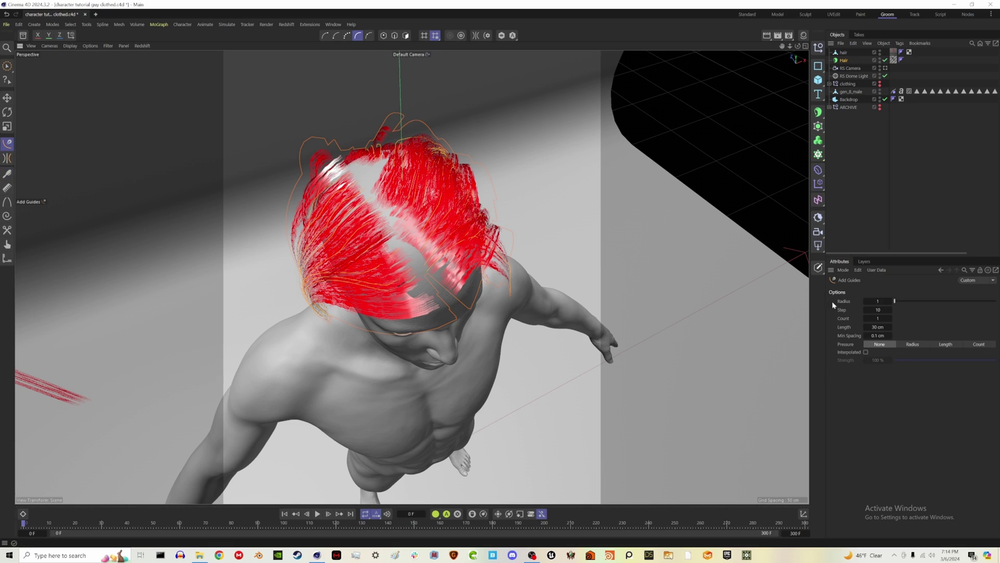
click(866, 352)
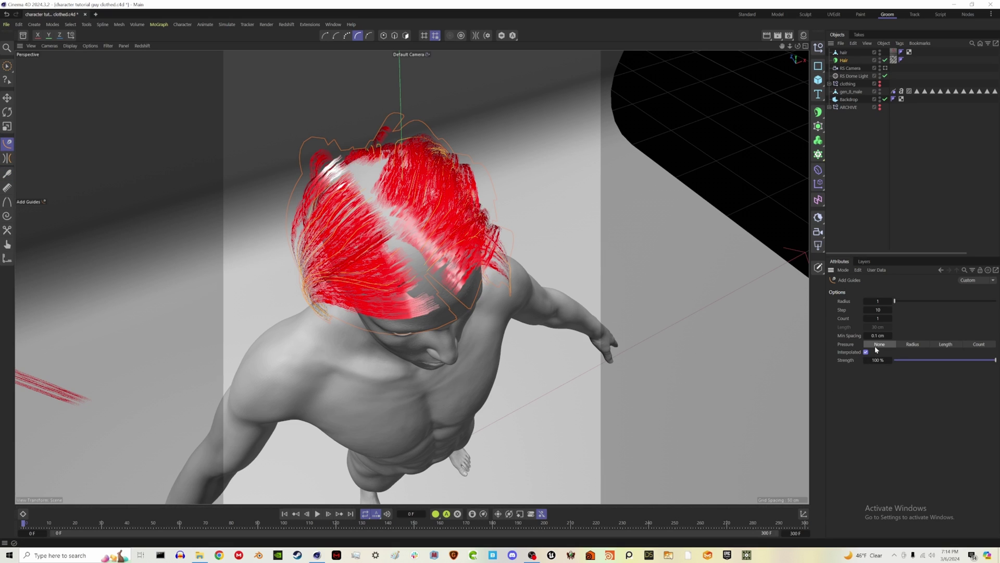
alt+drag(418, 280, 434, 220)
scroll(433, 211, up, 3)
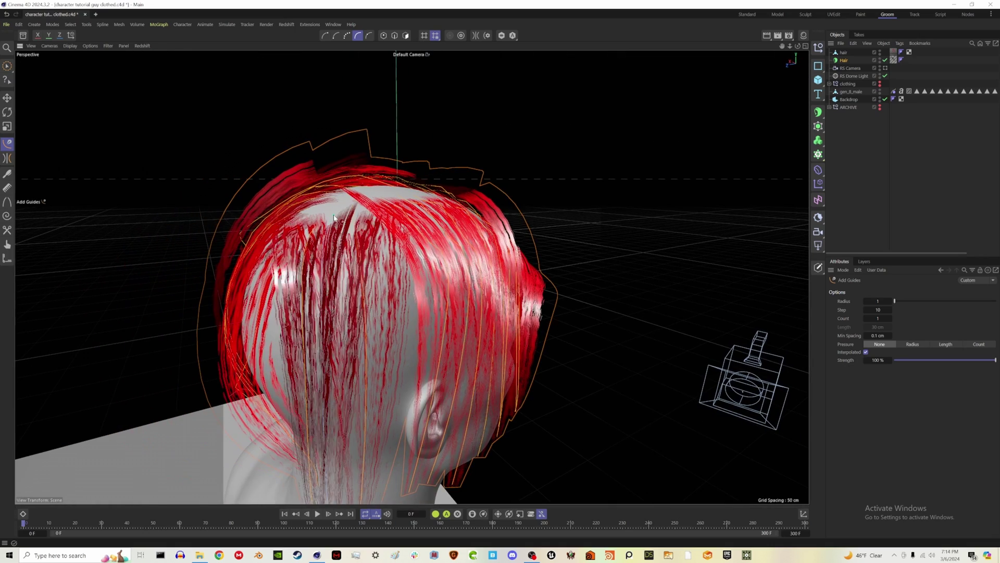
alt+drag(351, 263, 286, 292)
Step: Add guides on the back of the head, two on the crown, and one lower down
click(293, 289)
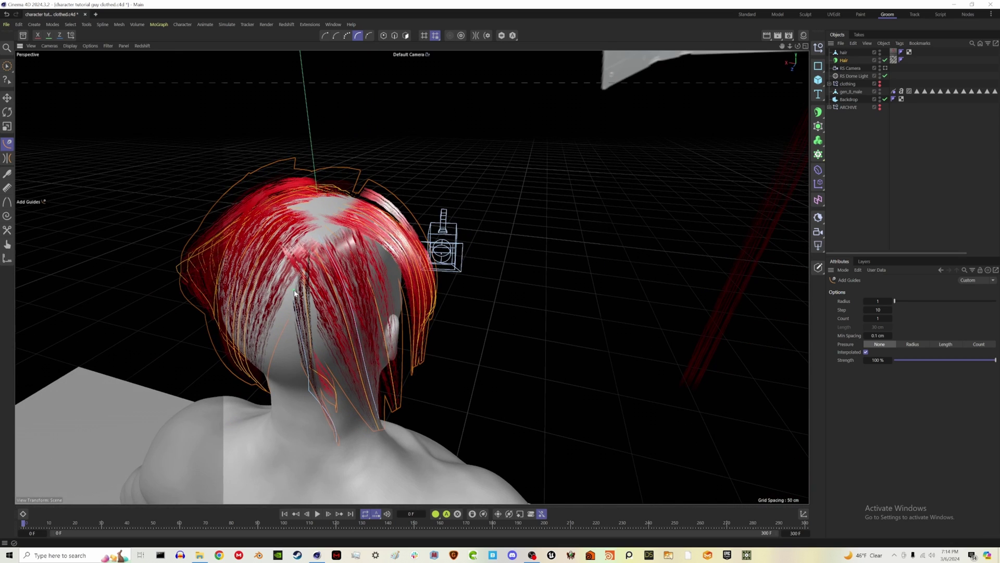
click(322, 211)
click(332, 204)
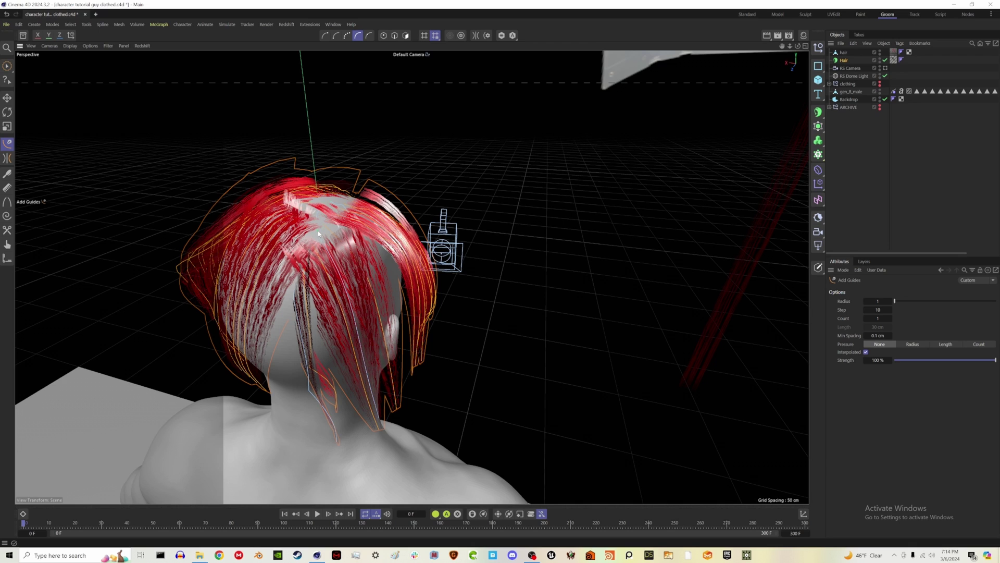
click(280, 316)
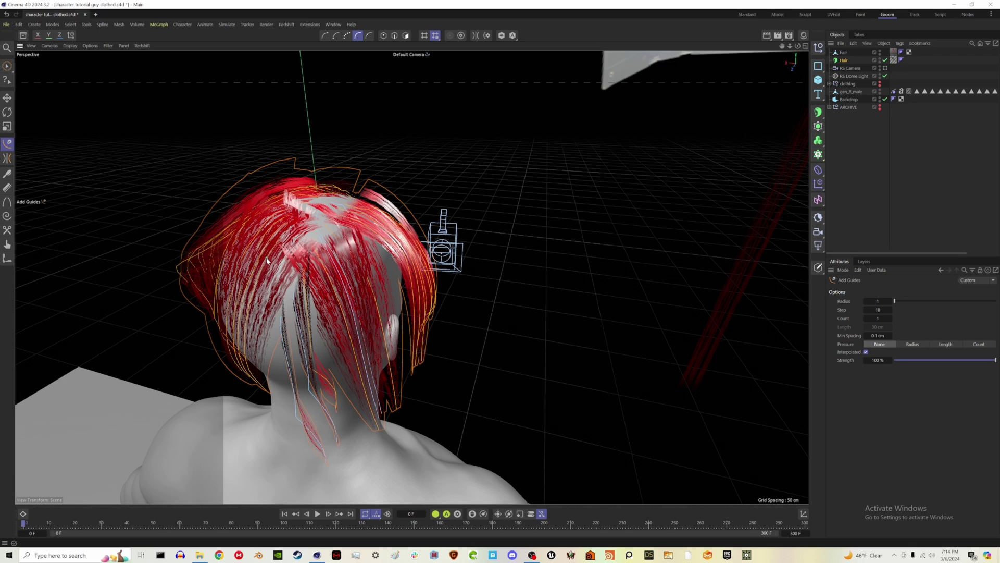
Step: Add guides at the front-right hairline and side of the scalp, then reselect Hair
alt+drag(415, 310, 226, 255)
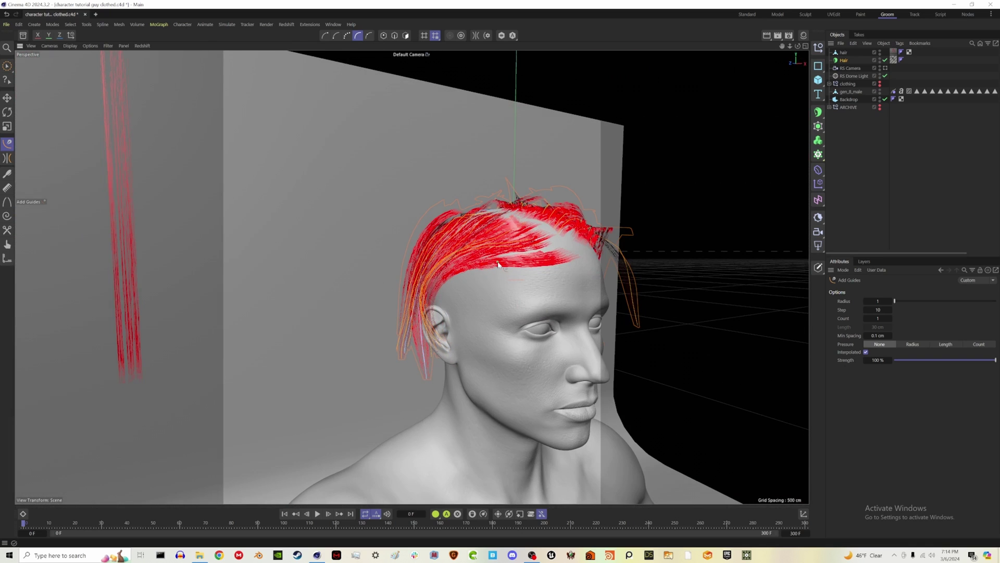
click(466, 256)
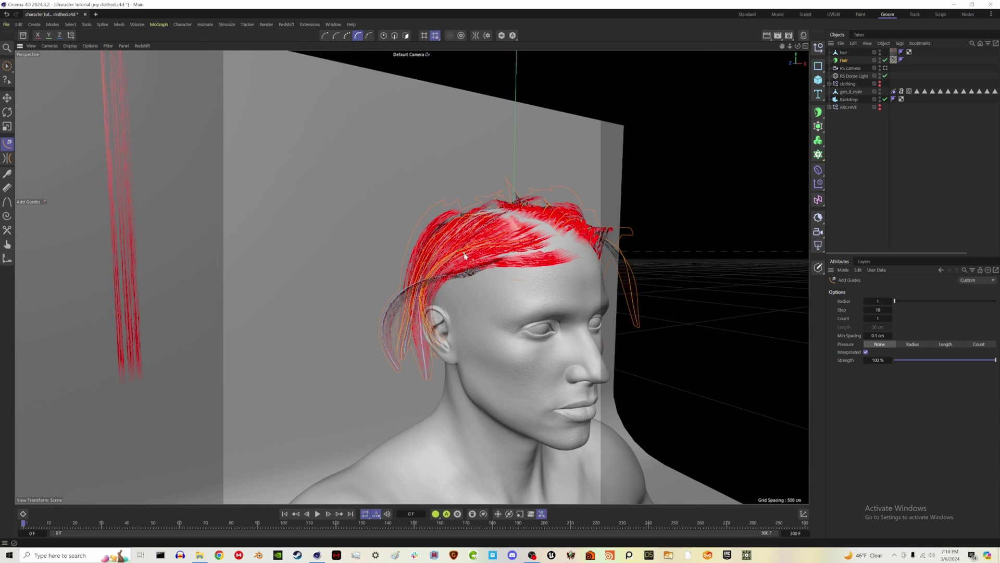
alt+drag(425, 263, 409, 251)
click(359, 233)
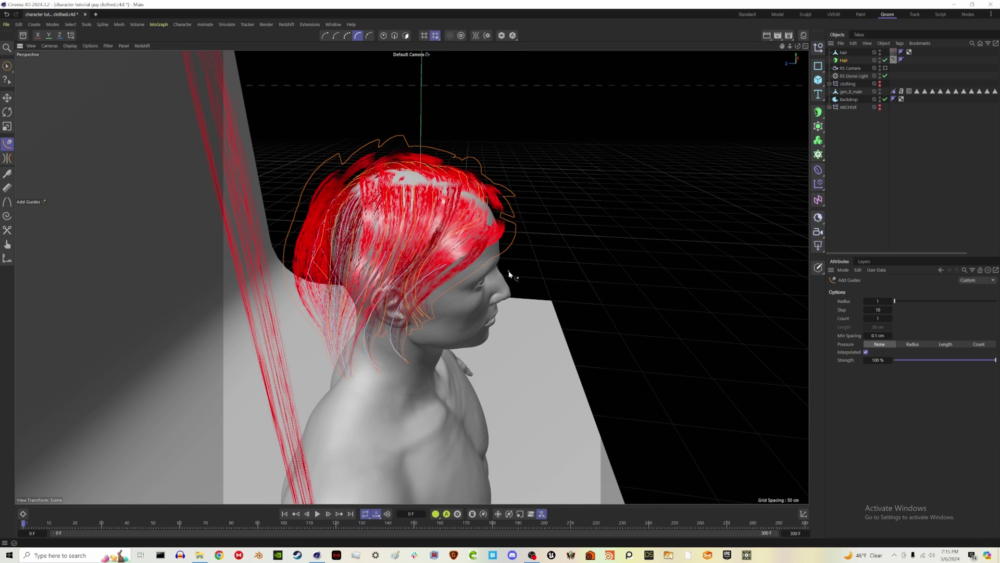
alt+drag(374, 244, 478, 276)
scroll(478, 276, down, 3)
click(397, 274)
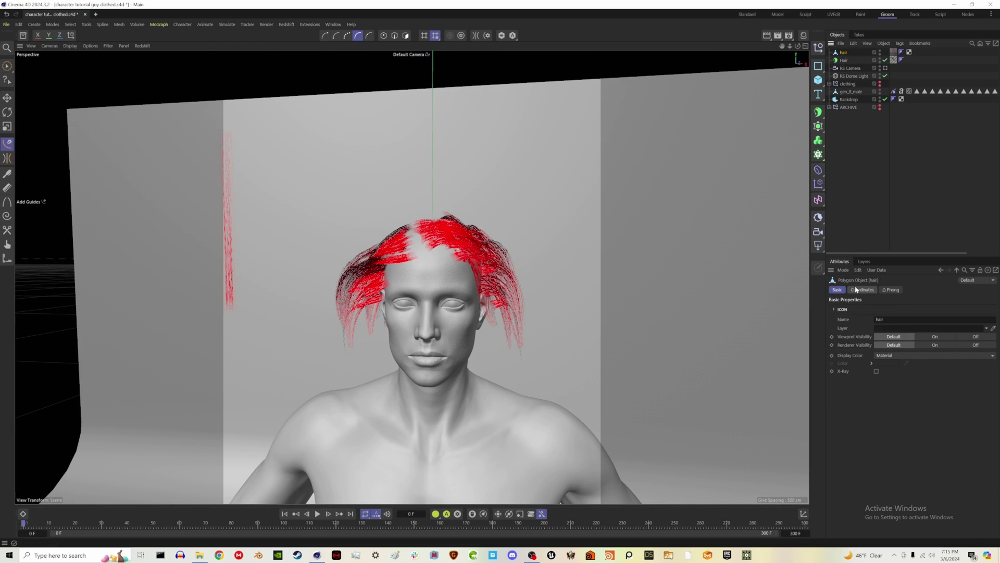
click(862, 60)
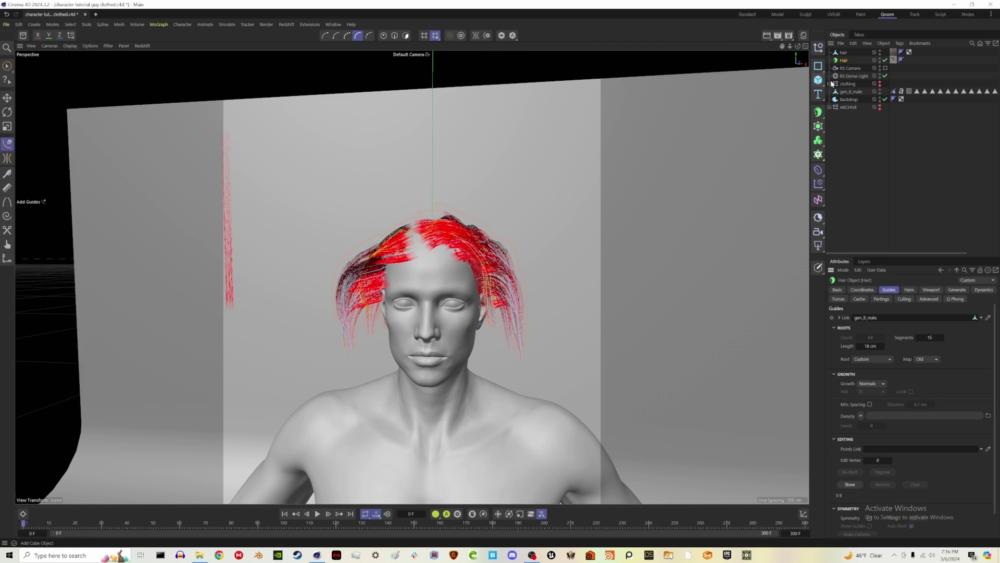
Step: In the Hair material's Thickness tab, set Root to 0.2 cm and Tip to 0.05 cm
click(893, 60)
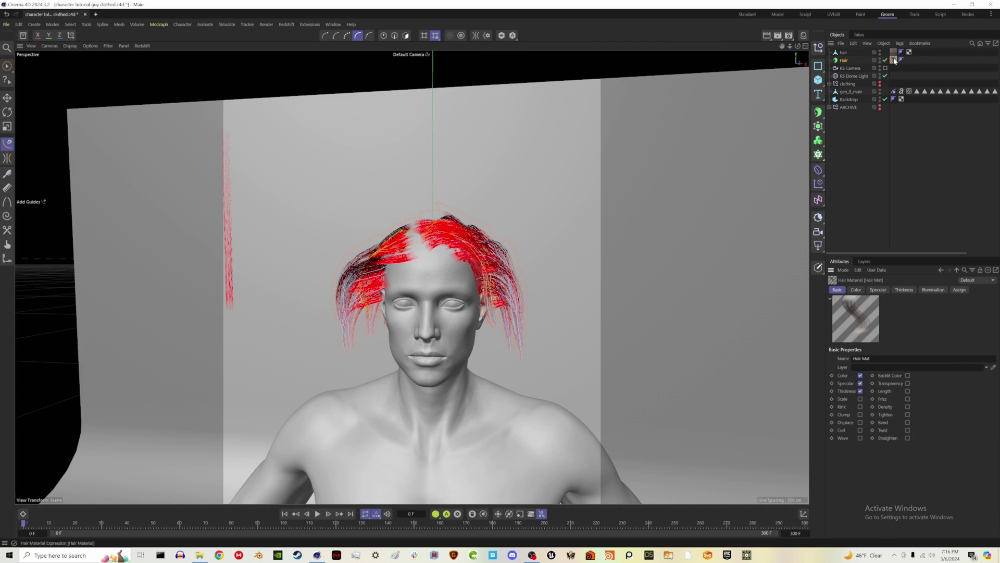
click(905, 289)
click(870, 358)
key(BackSpace)
text(.2)
key(Return)
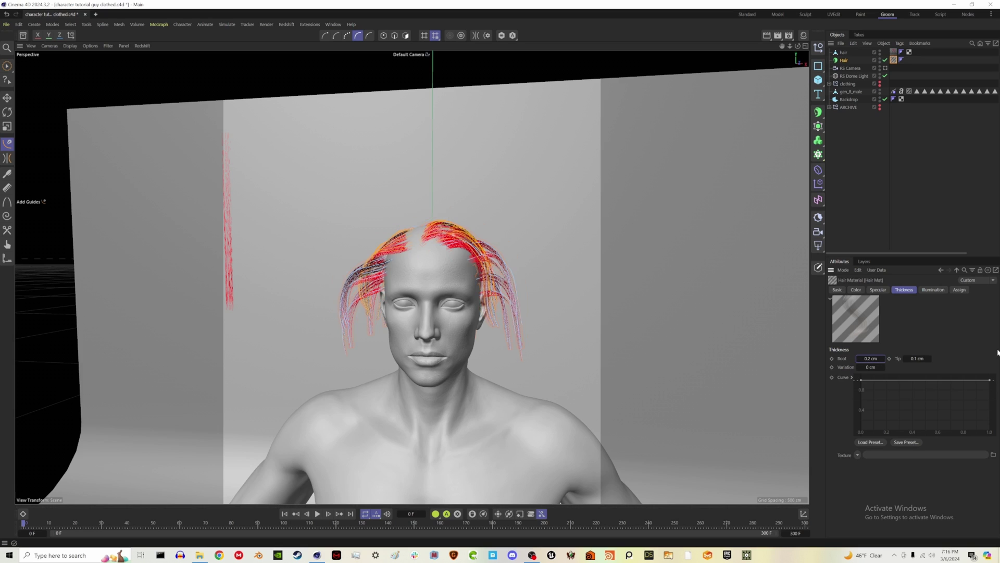
click(923, 358)
text(.05)
key(Return)
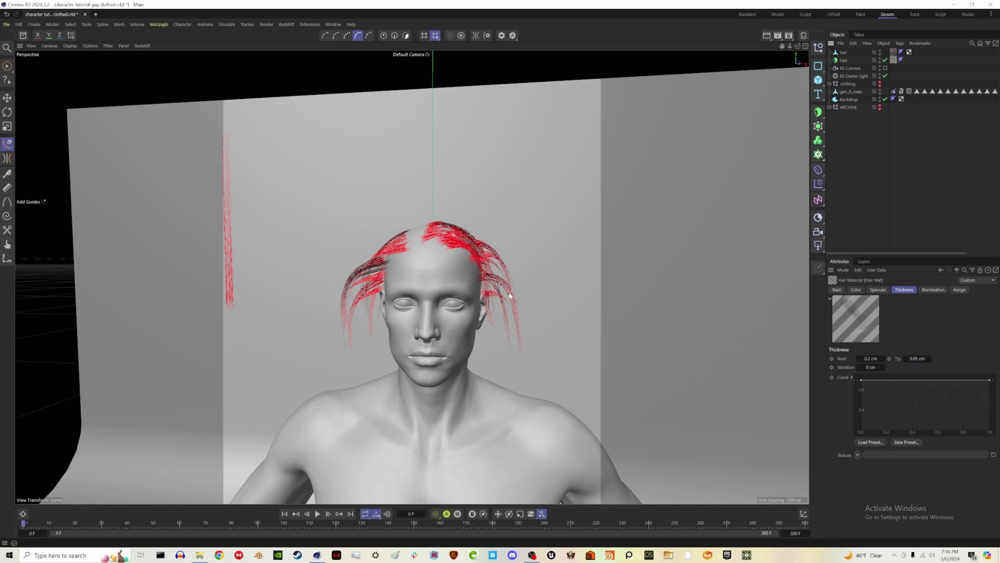
mouse_move(428, 249)
alt+mouse_down()
mouse_move(585, 264)
mouse_move(411, 253)
mouse_move(414, 339)
mouse_move(417, 263)
alt+mouse_up()
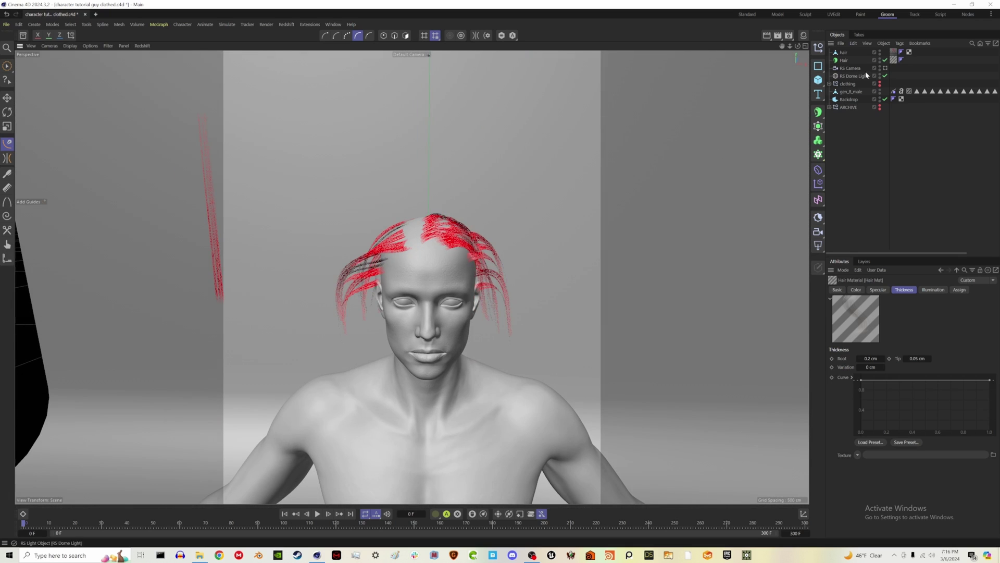
Step: Select the Hair object and bring up its Hairs tab with root, growth and cloning settings
click(844, 60)
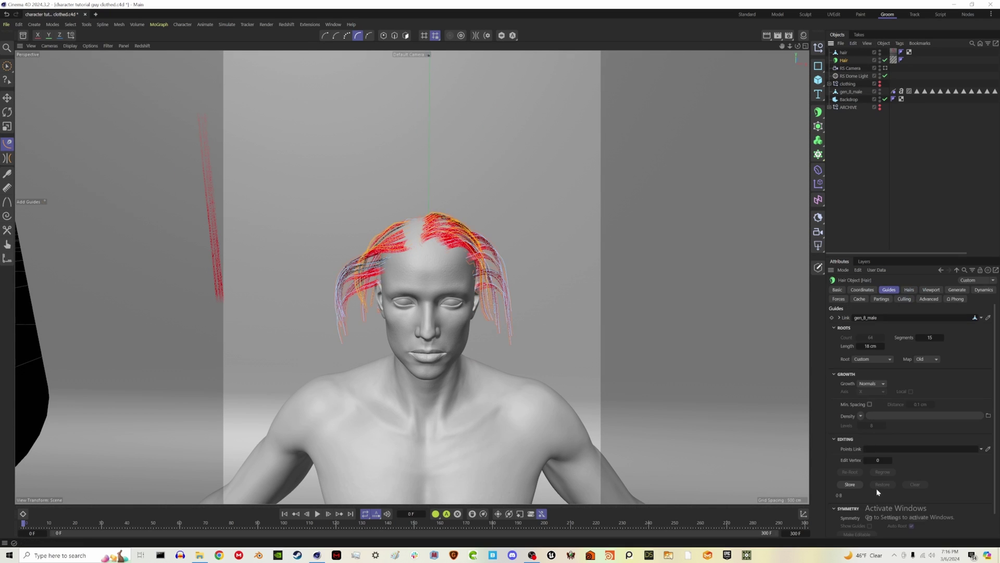
scroll(904, 381, down, 1)
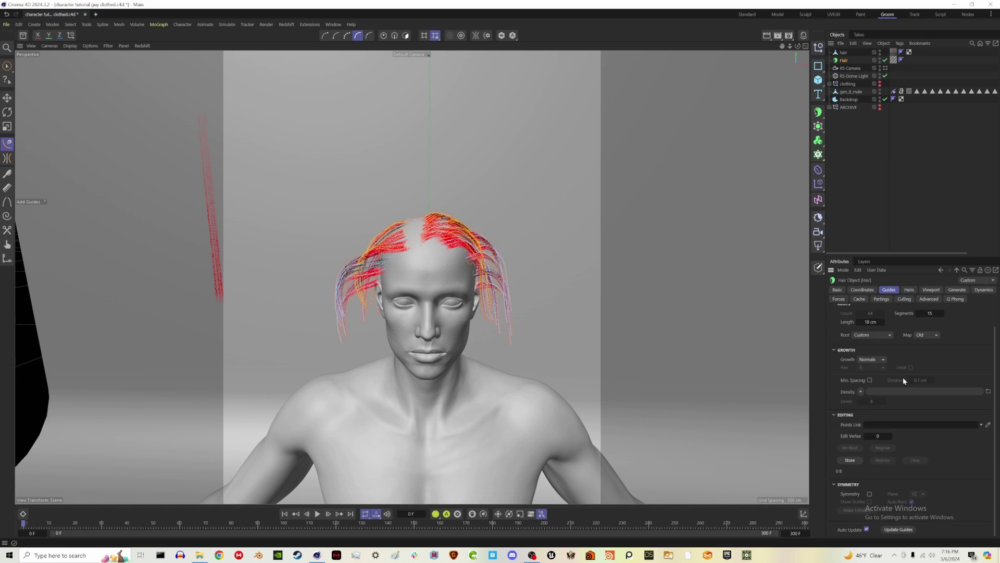
click(909, 289)
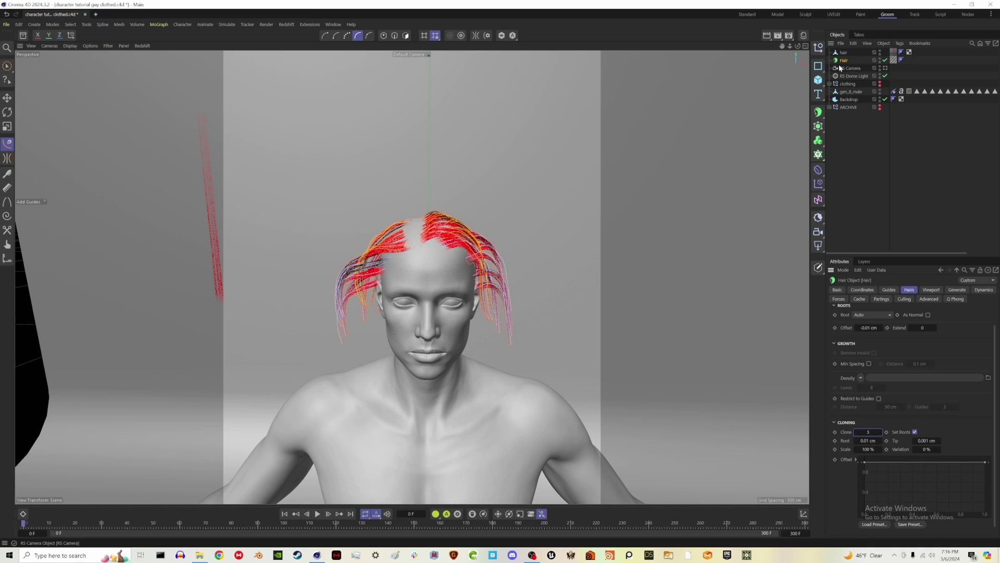
Step: Orbit and zoom the viewport to view the red hair from a three-quarter, then side-on angle
alt+drag(599, 260, 529, 272)
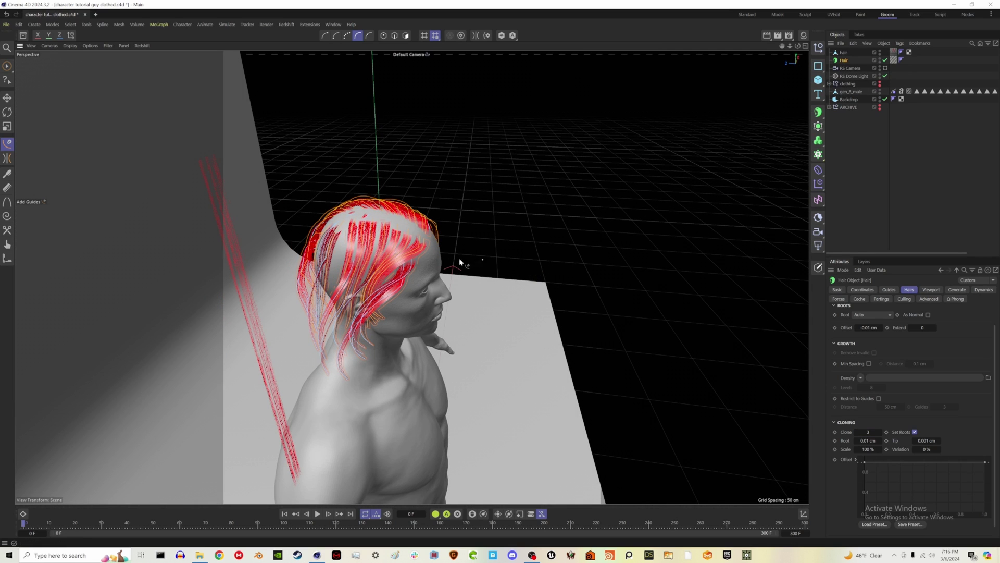
scroll(343, 245, up, 2)
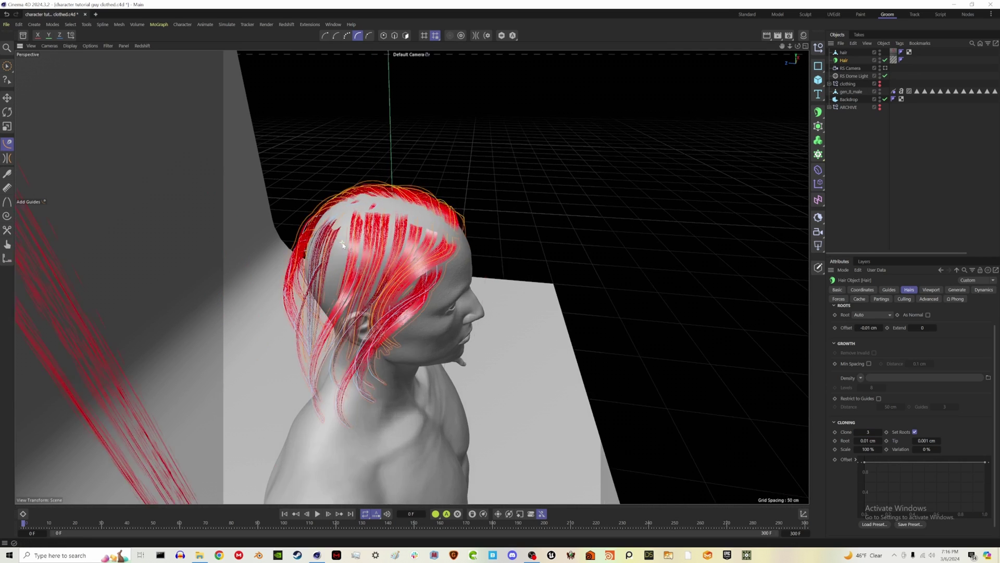
alt+drag(339, 254, 379, 256)
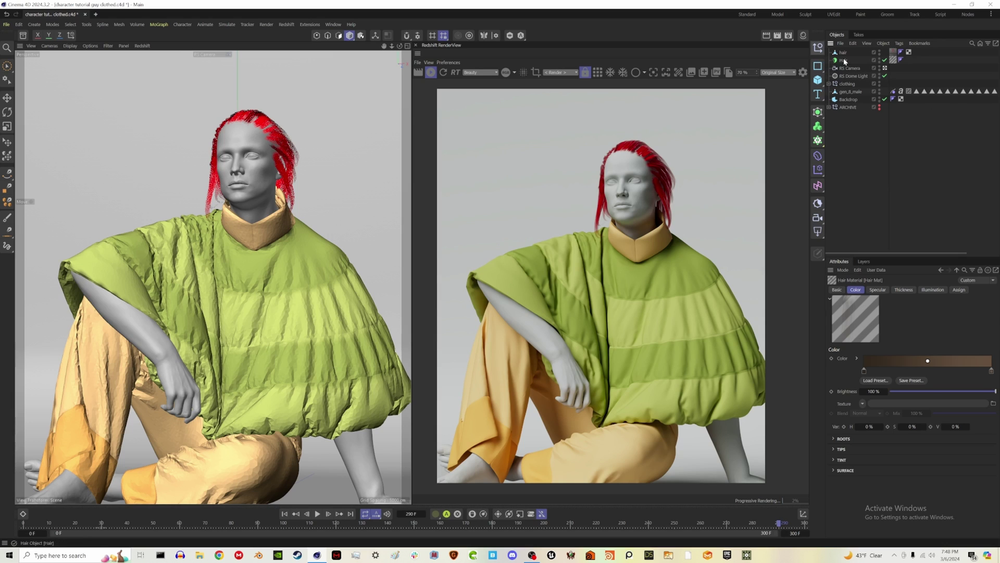
Step: Select the Hair object to show its guides, then zoom the render in on the hair and back out
click(842, 60)
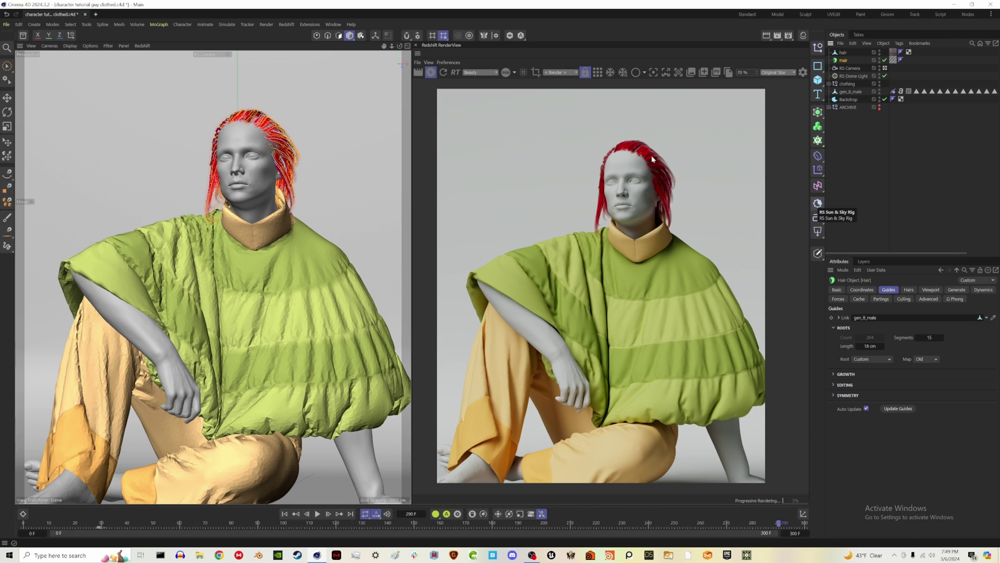
scroll(644, 162, up, 5)
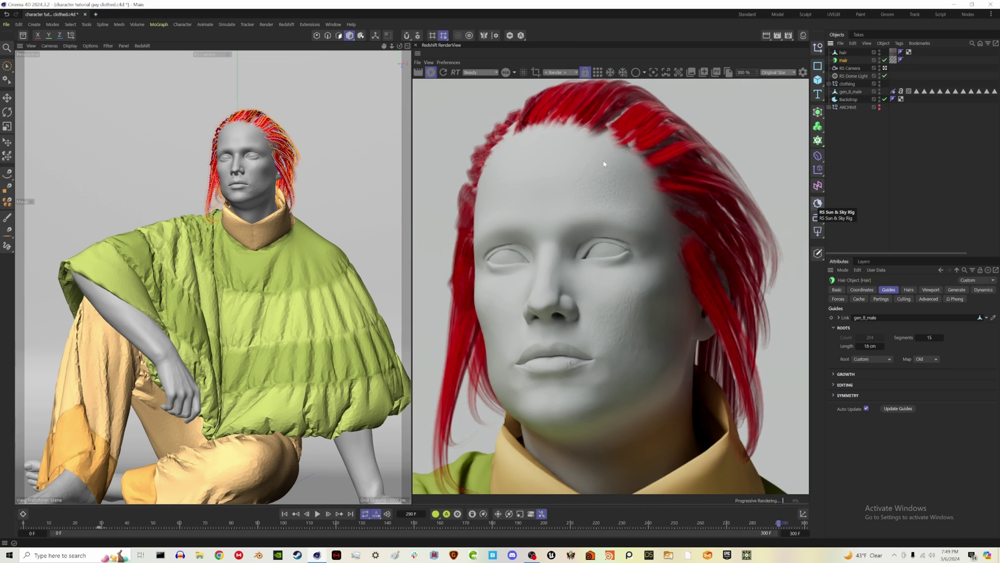
scroll(602, 190, down, 6)
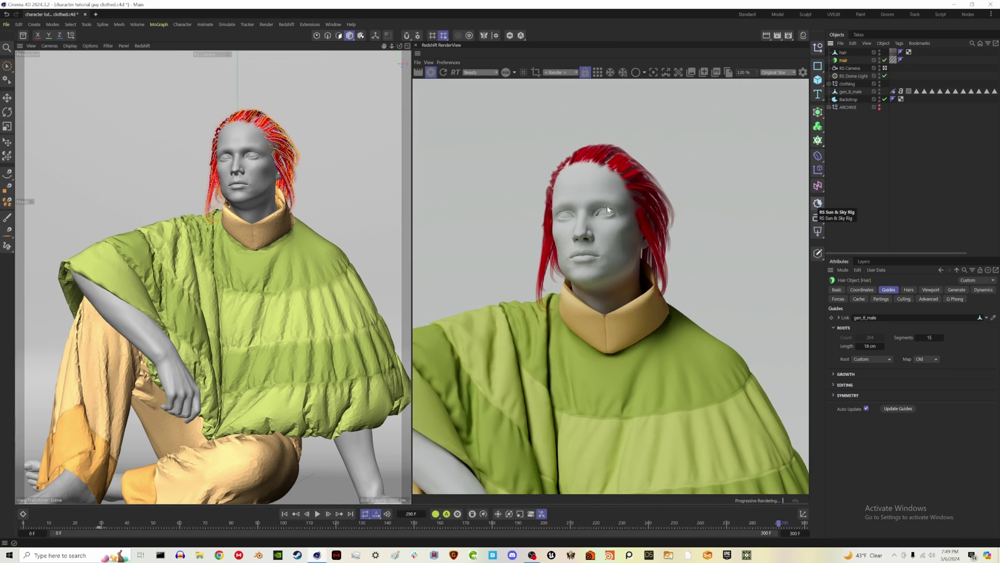
scroll(573, 259, down, 4)
scroll(573, 258, up, 1)
Step: Set Redshift's Globals Transparency trace depth to 20 in Render Settings
click(288, 25)
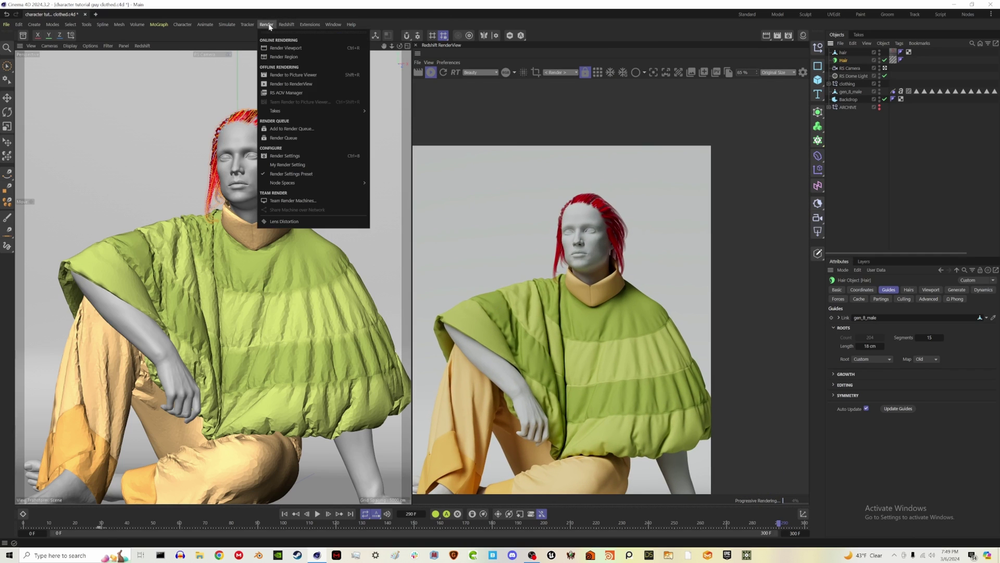
click(290, 156)
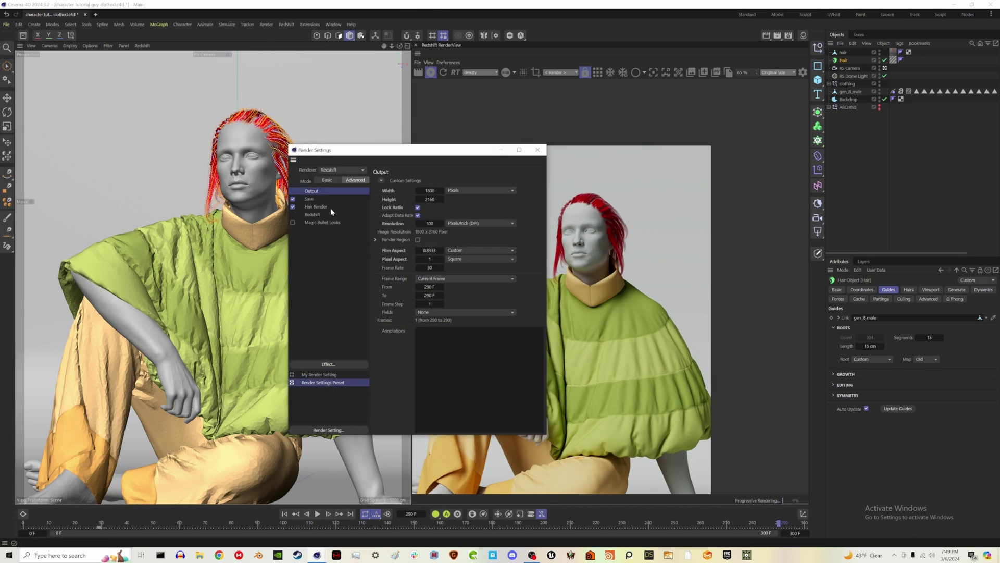
click(317, 215)
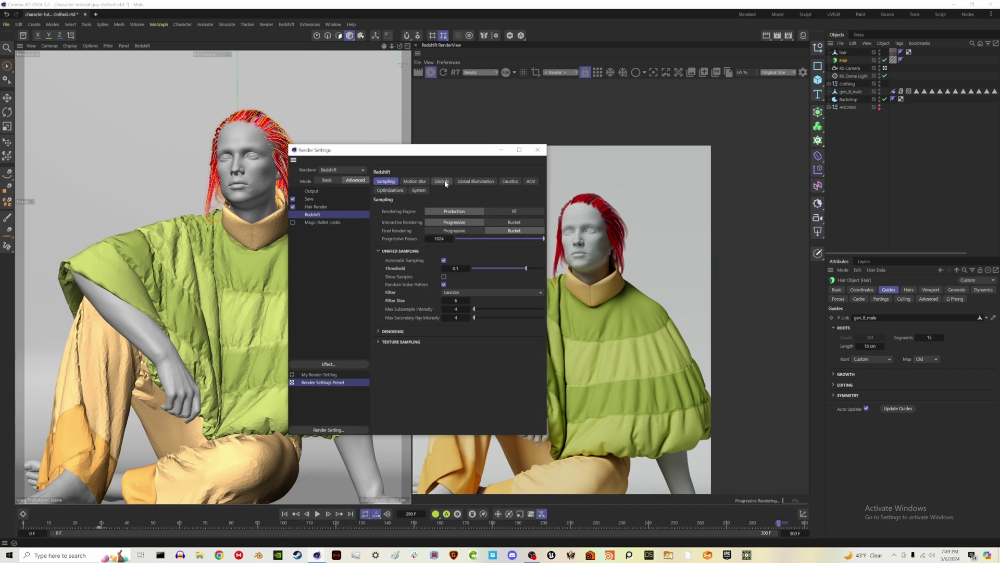
click(442, 181)
double_click(427, 265)
text(20)
key(Return)
click(537, 151)
scroll(597, 197, up, 8)
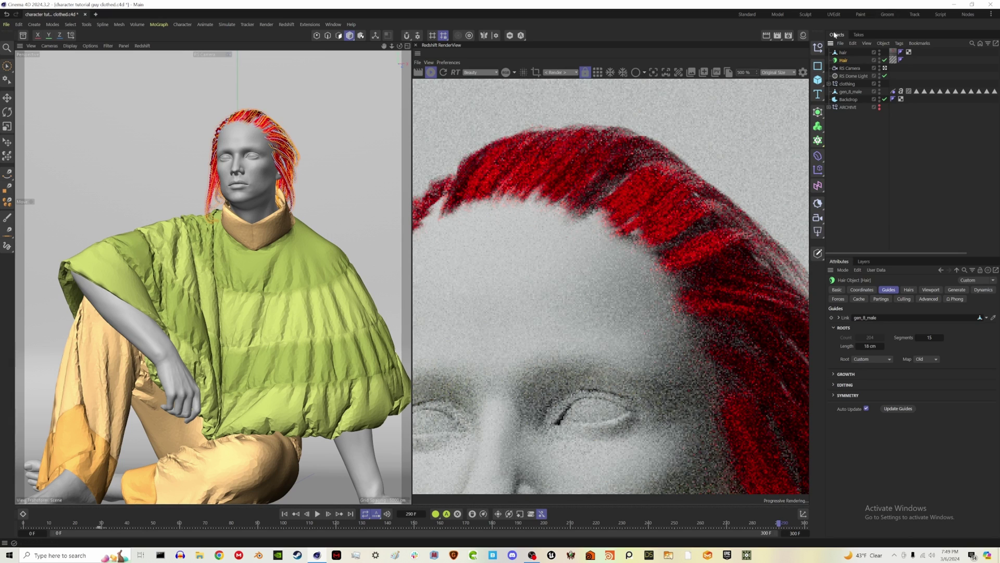
Step: Raise the RS Standard material's reflection roughness from 0.2 to 1
click(802, 34)
click(767, 77)
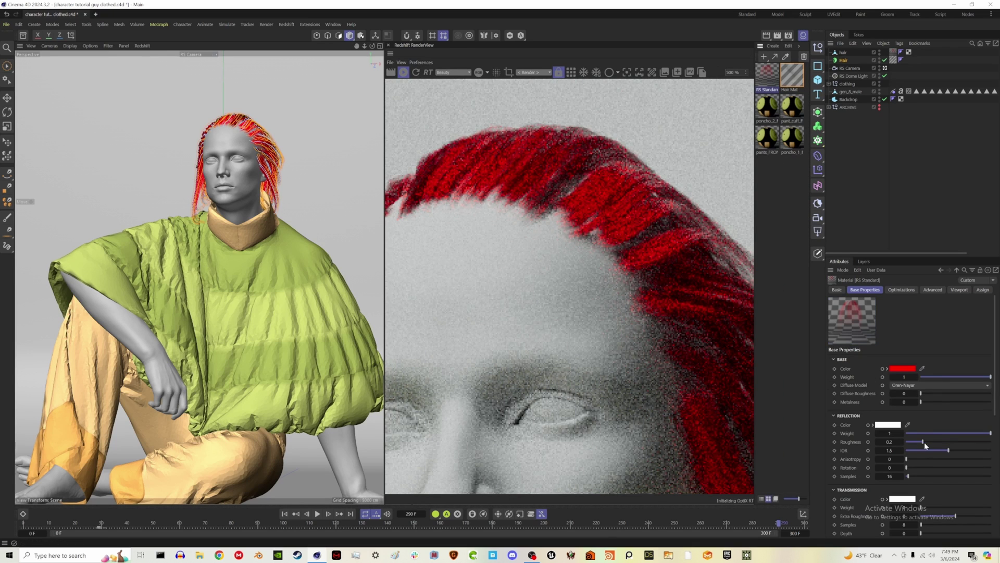
drag(925, 441, 991, 441)
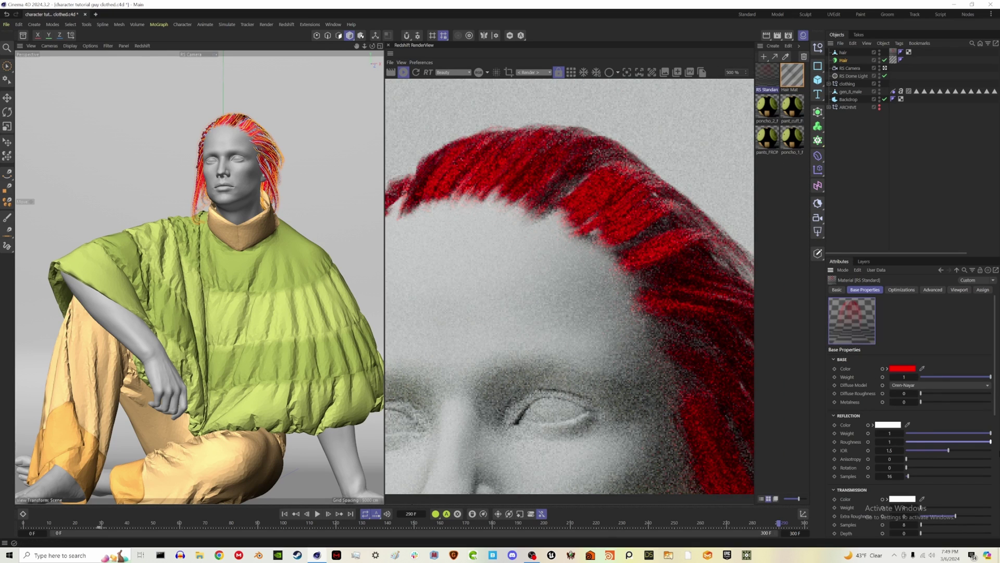
Step: Hide the materials list, zoom the render out to frame the head, and select the hair material tag
click(804, 35)
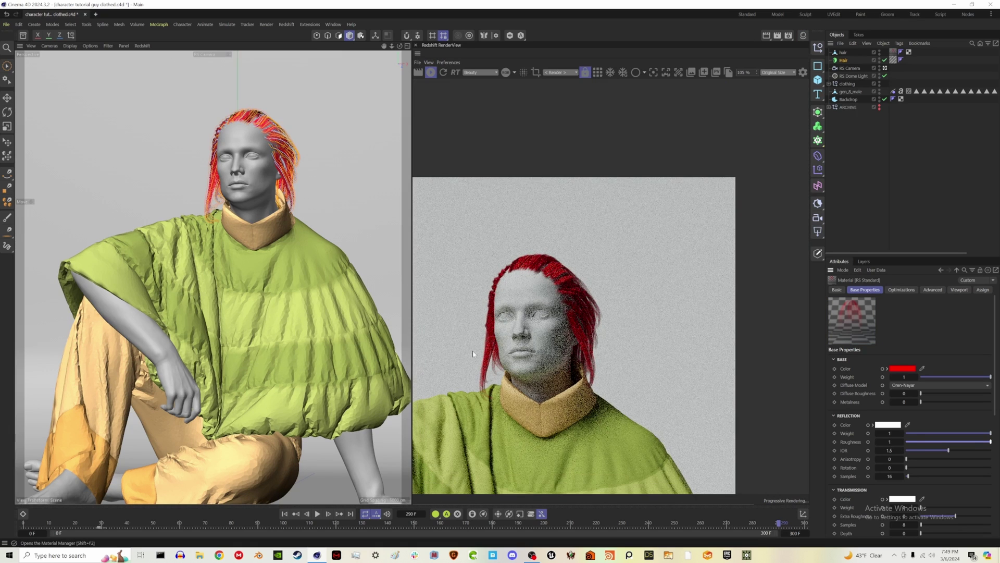
scroll(507, 345, down, 1)
middle_drag(507, 346, 569, 283)
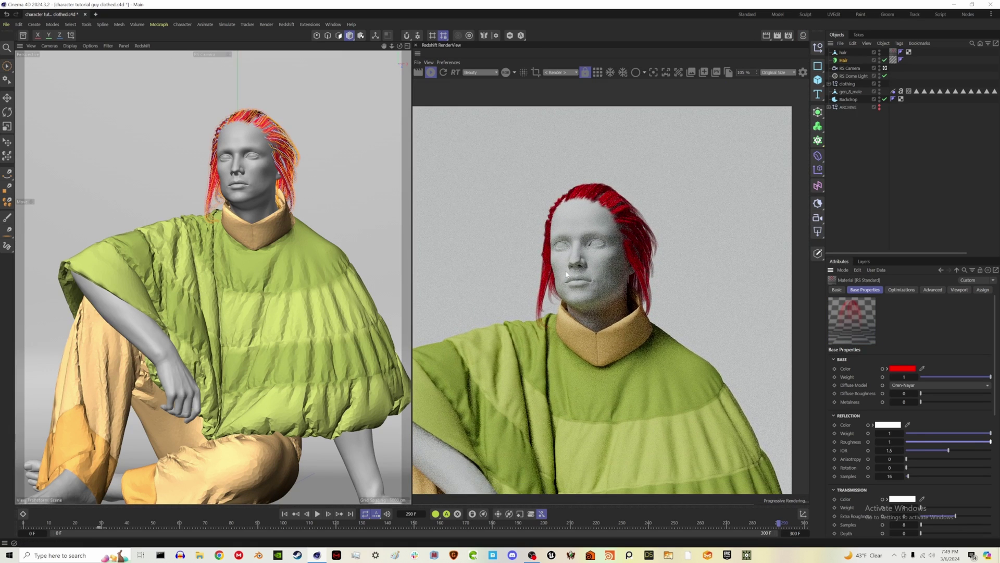
click(893, 60)
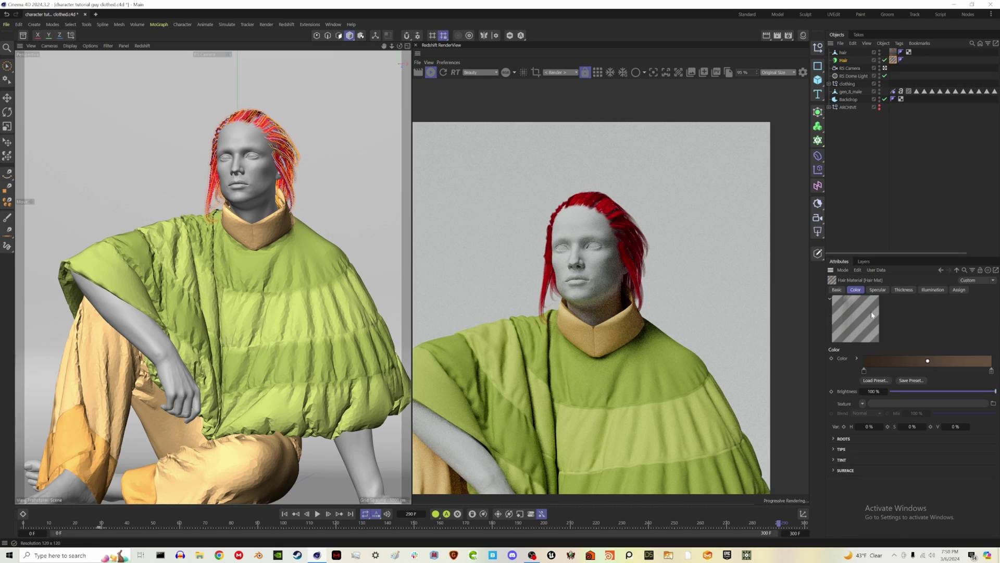
Step: Enable Clump and Wave in the hair material
click(837, 290)
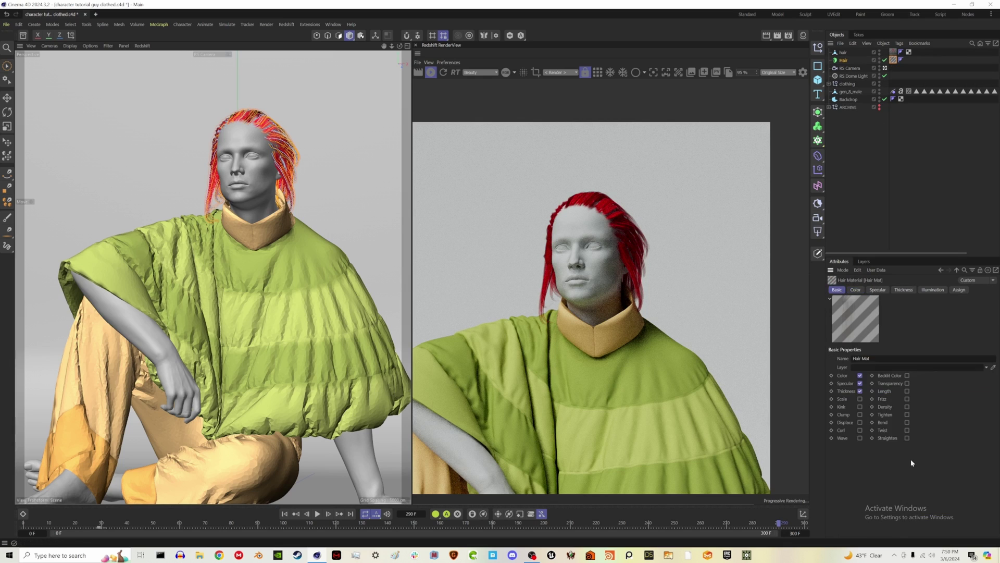
click(860, 415)
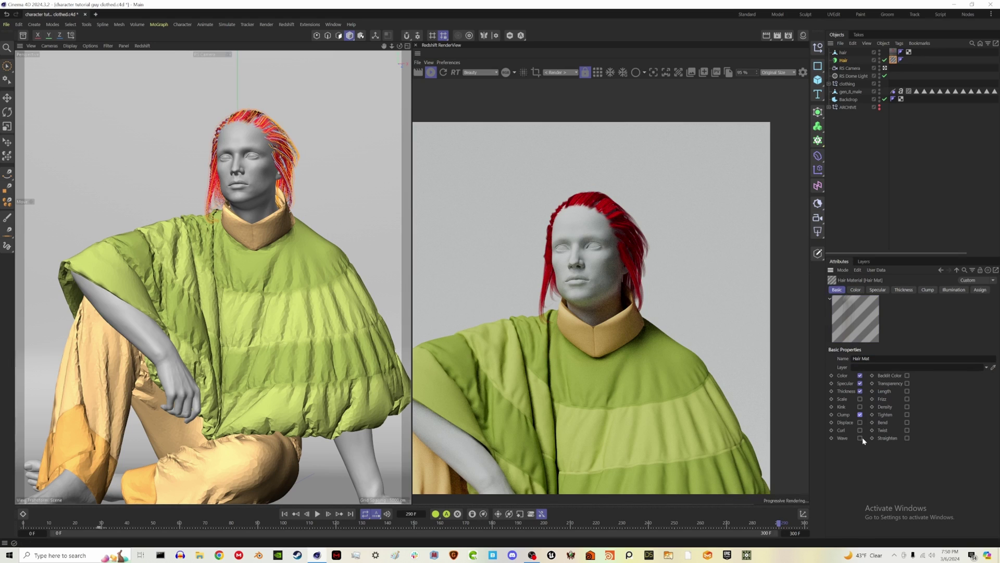
click(860, 438)
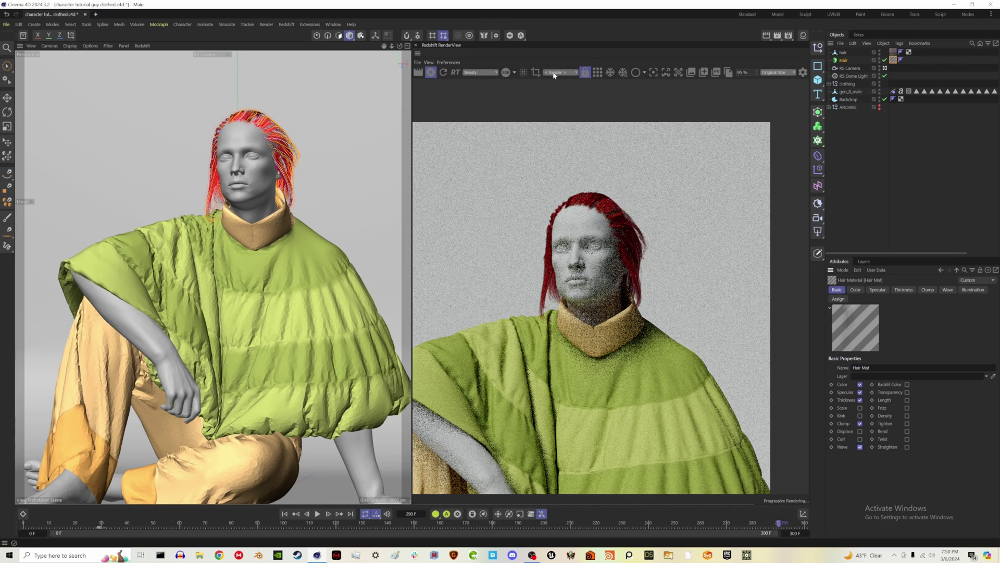
Step: Turn on Render Region in the RenderView and frame it around the head
click(536, 72)
drag(578, 349, 610, 237)
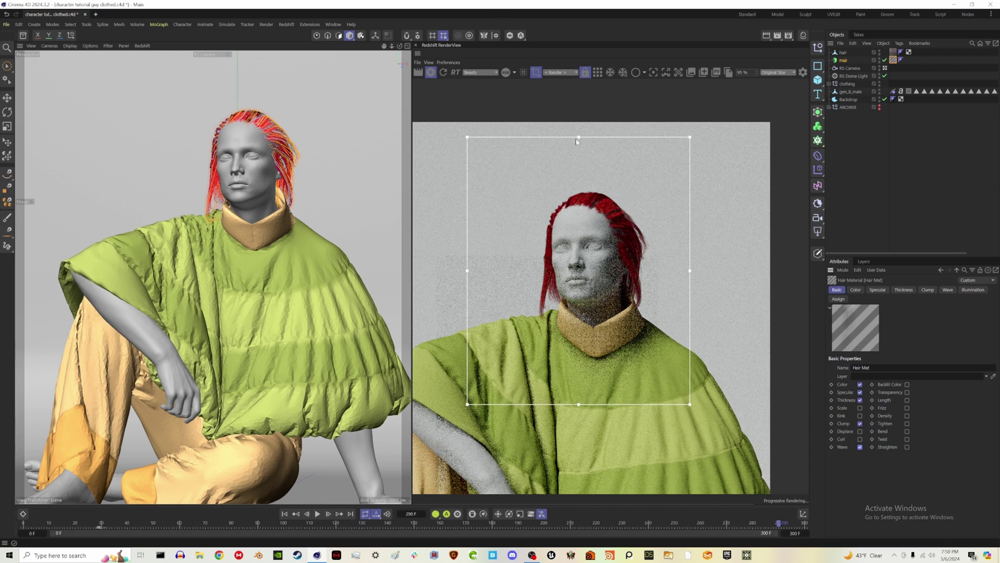
drag(578, 137, 578, 217)
drag(606, 321, 622, 271)
Step: Try Curl and Tighten then switch them off, leaving Twist and Frizz enabled on the hair
click(859, 439)
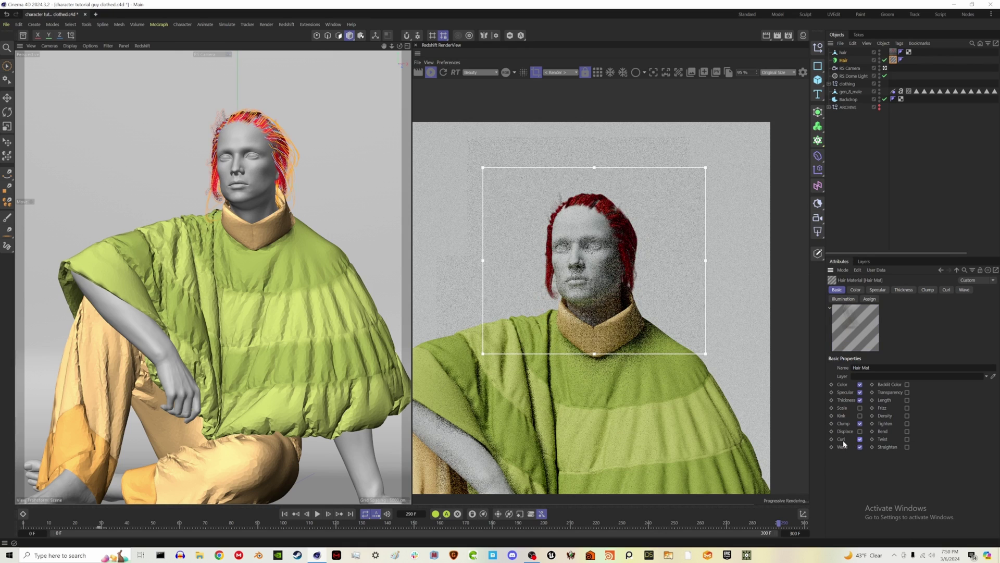
click(860, 439)
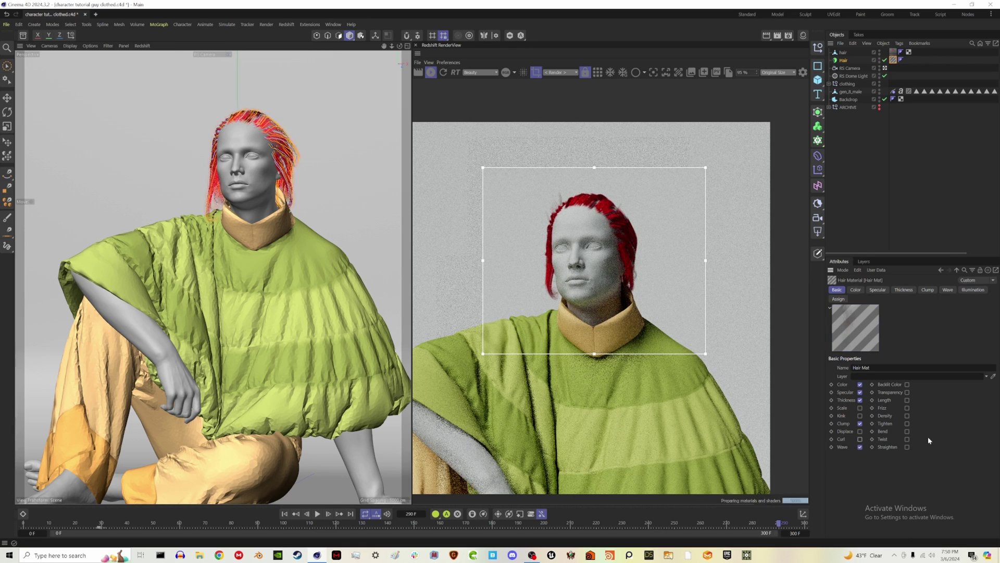
click(906, 439)
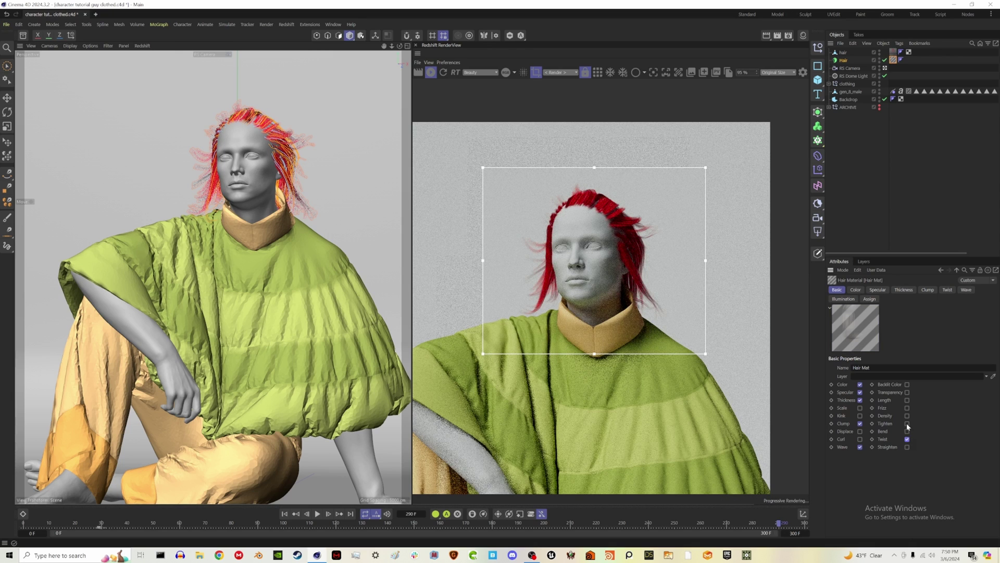
click(907, 423)
click(906, 424)
click(907, 407)
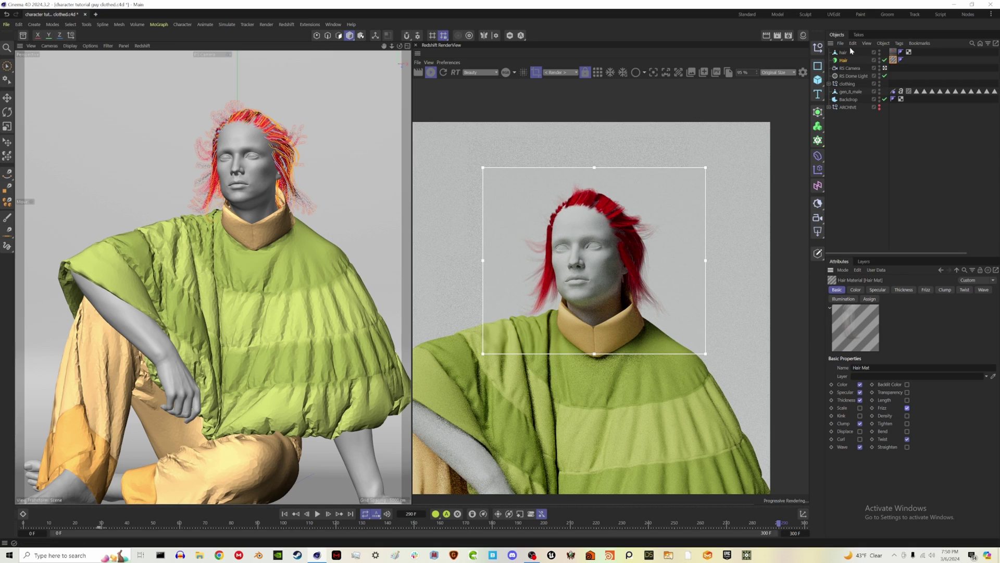
Step: Check the RS Standard node graph, then set its base colour to white (255, 255, 255)
click(803, 35)
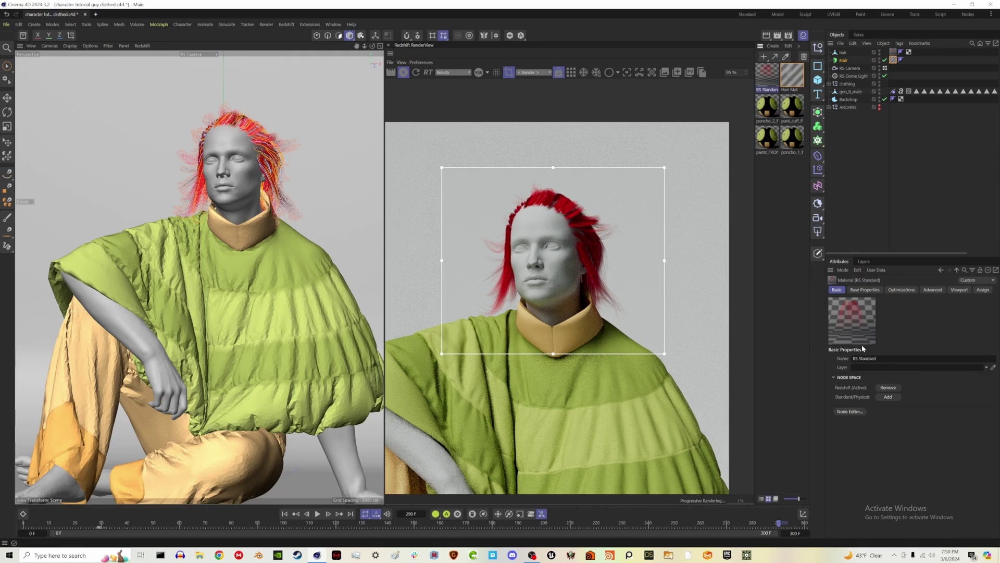
double_click(767, 74)
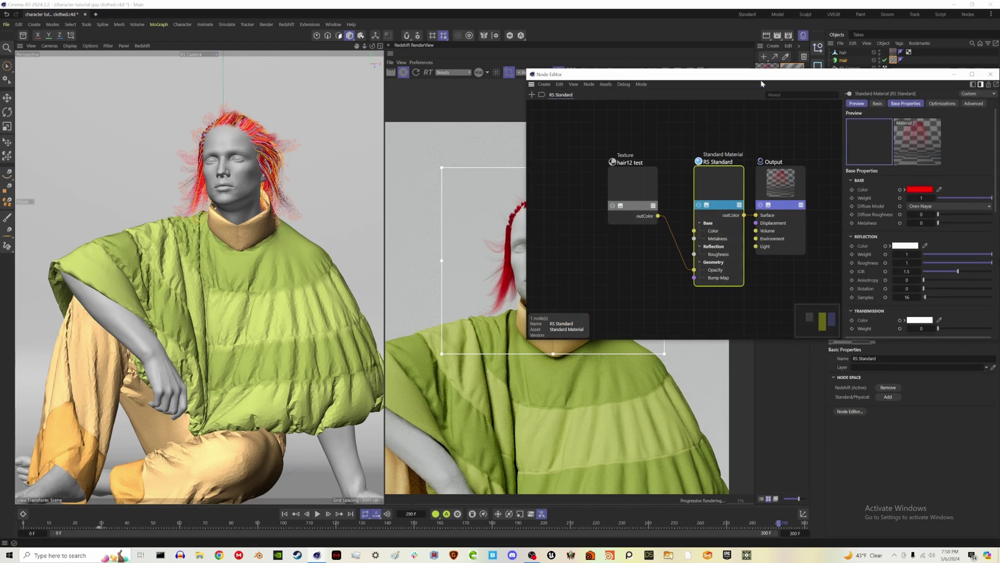
click(991, 74)
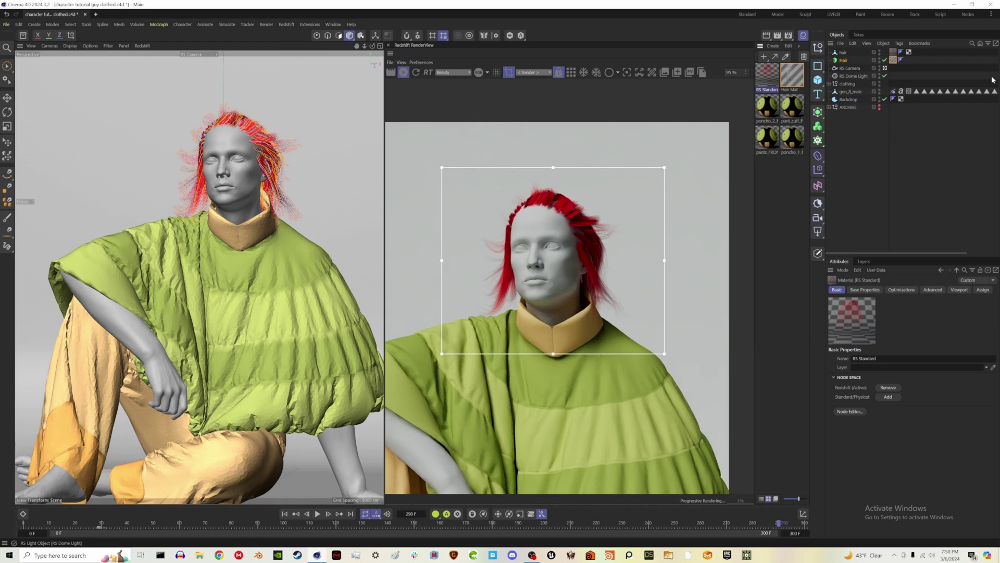
click(865, 290)
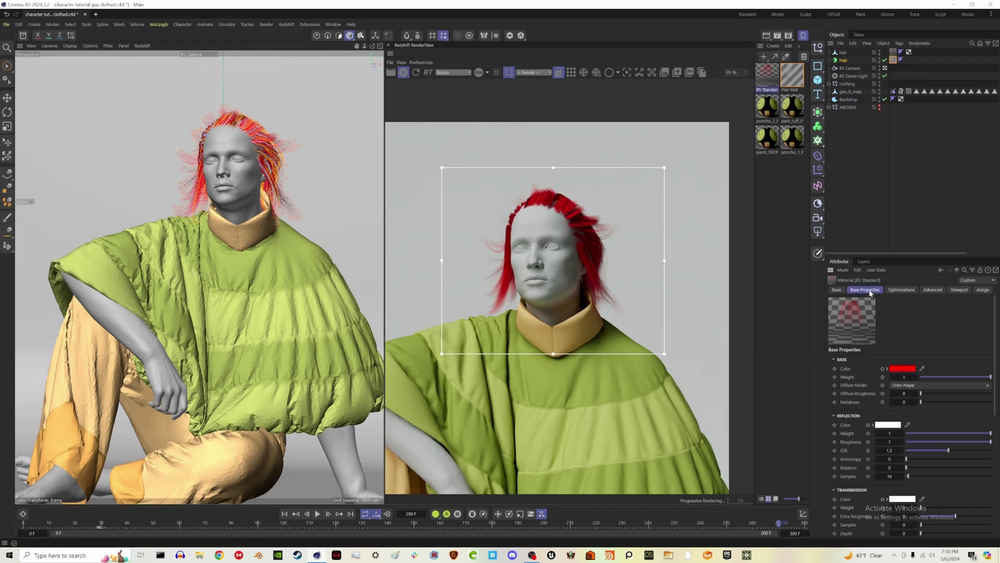
click(902, 368)
drag(874, 435, 825, 408)
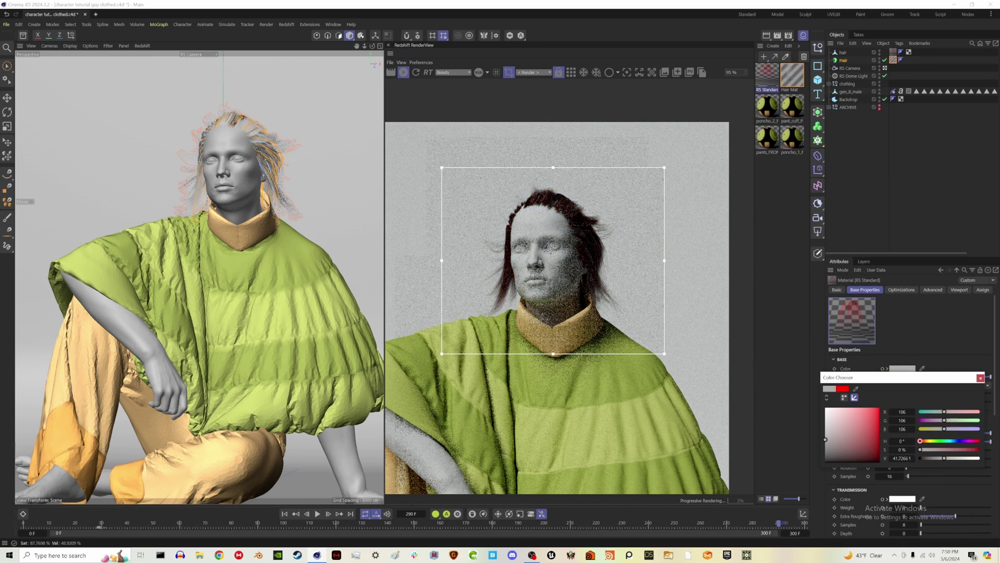
click(981, 377)
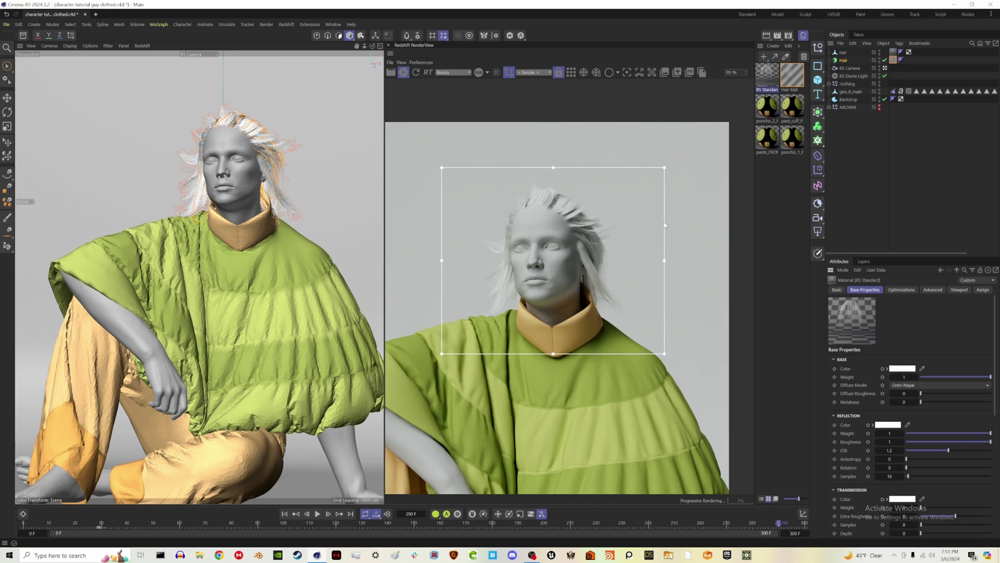
Step: Select the Hair Mat, then type 'li' to begin creating the skin materials
click(791, 75)
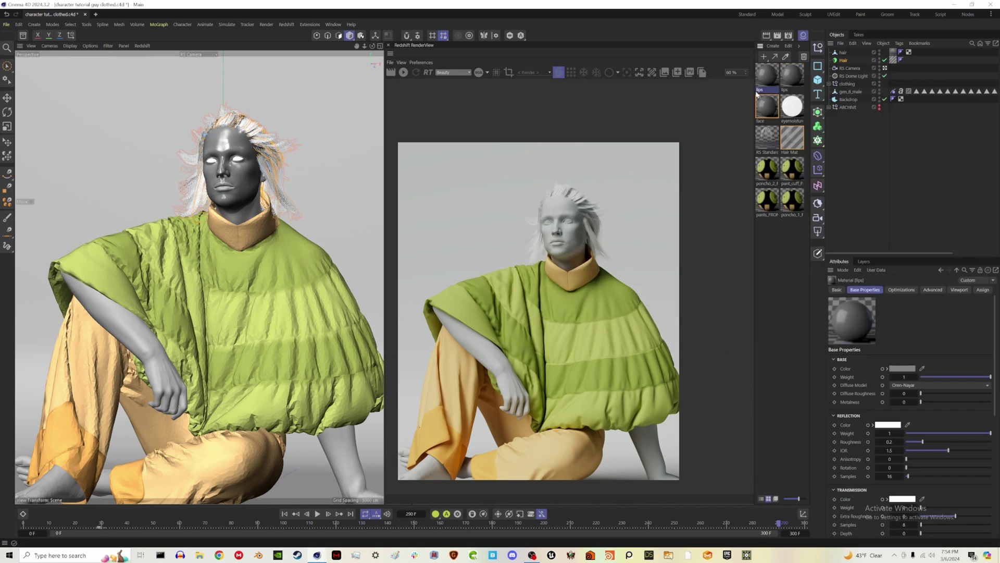
text(li)
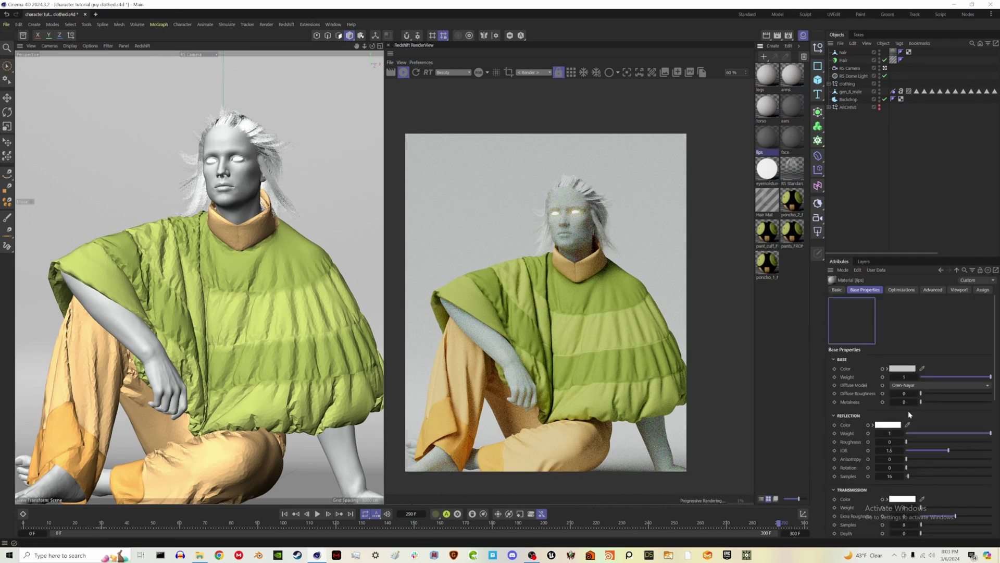
Step: Inspect gen_8_male's Ears-1 and Legs-1 polygon selection tags, then open the Asset Browser
scroll(909, 414, down, 5)
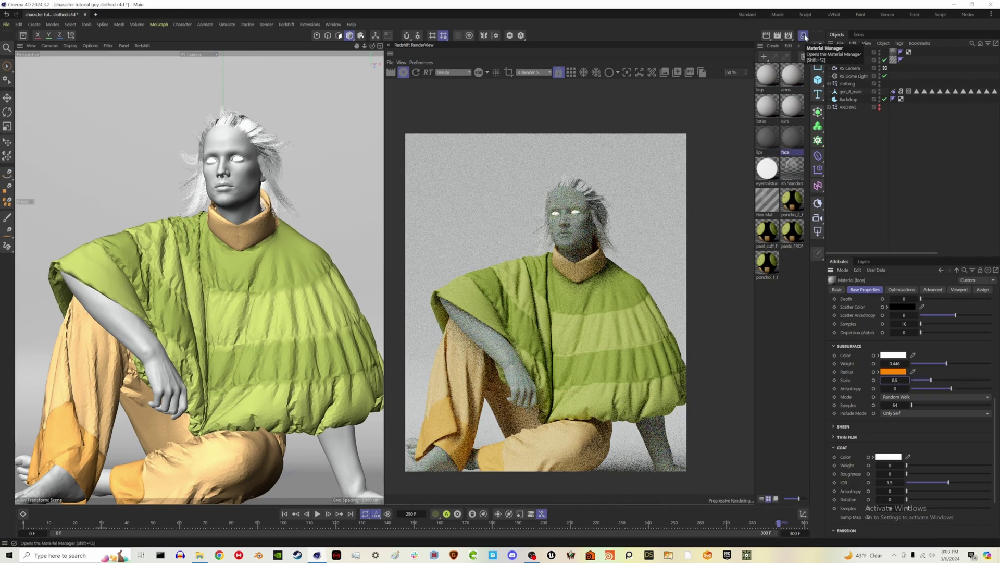
click(804, 35)
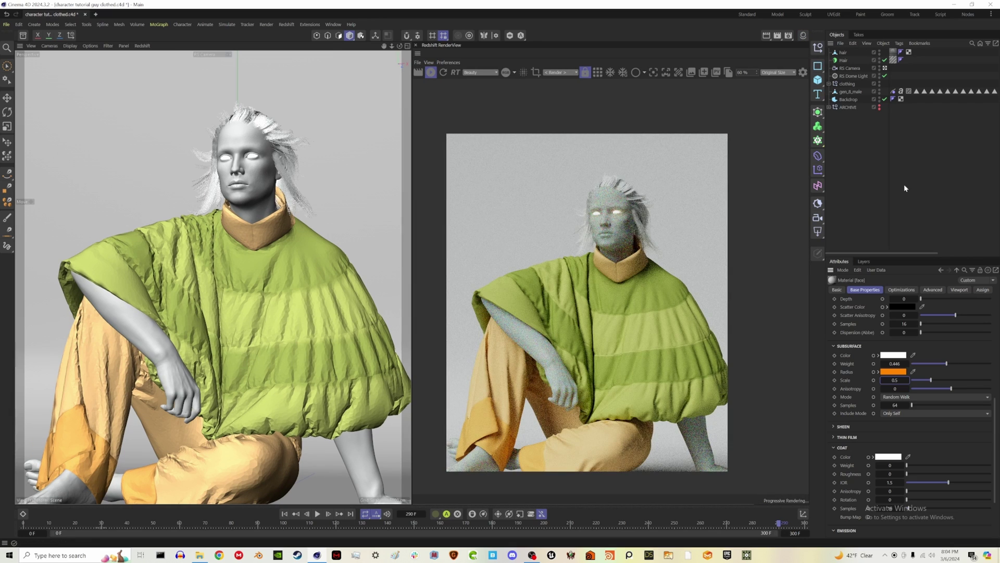
click(804, 35)
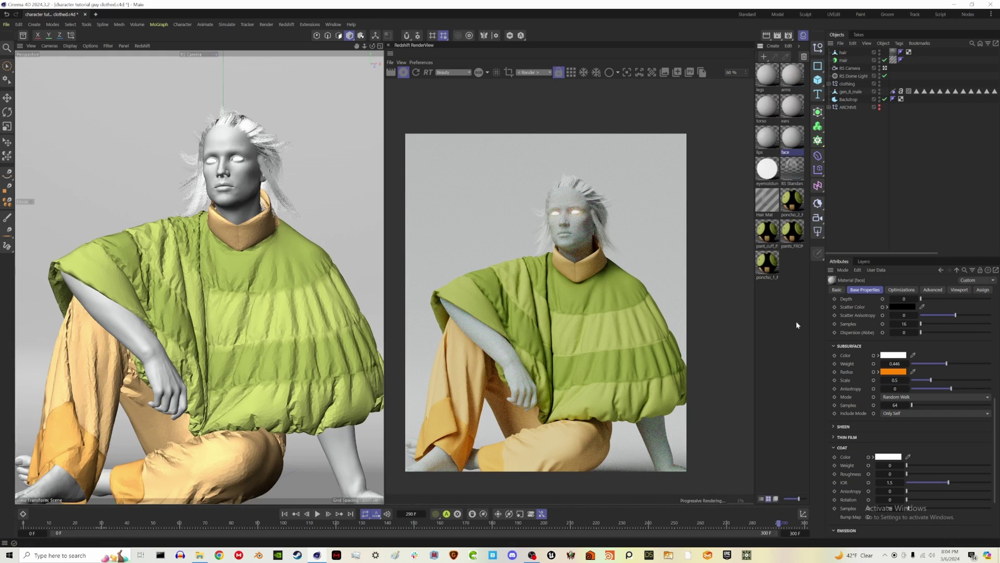
click(788, 318)
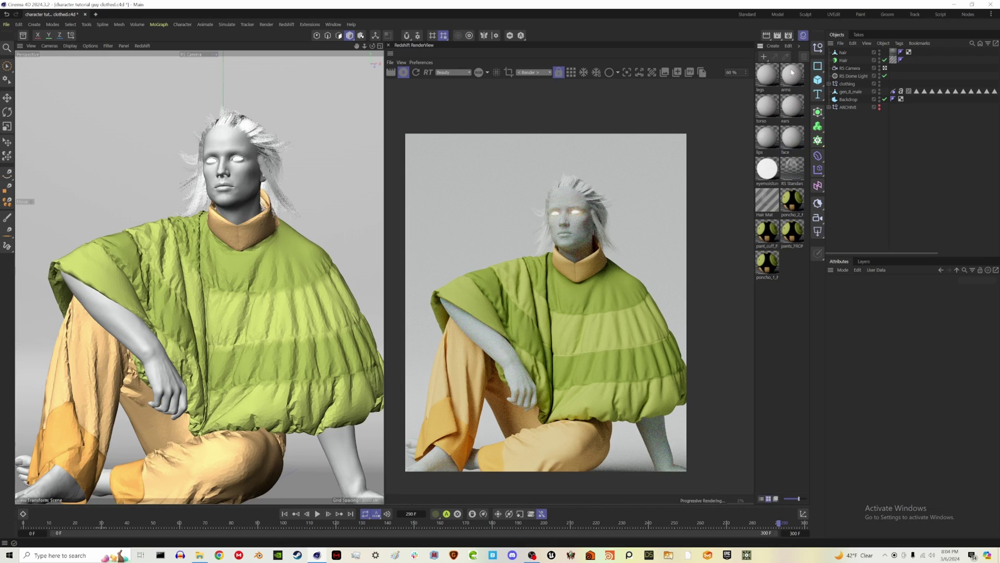
click(917, 92)
click(963, 91)
click(979, 92)
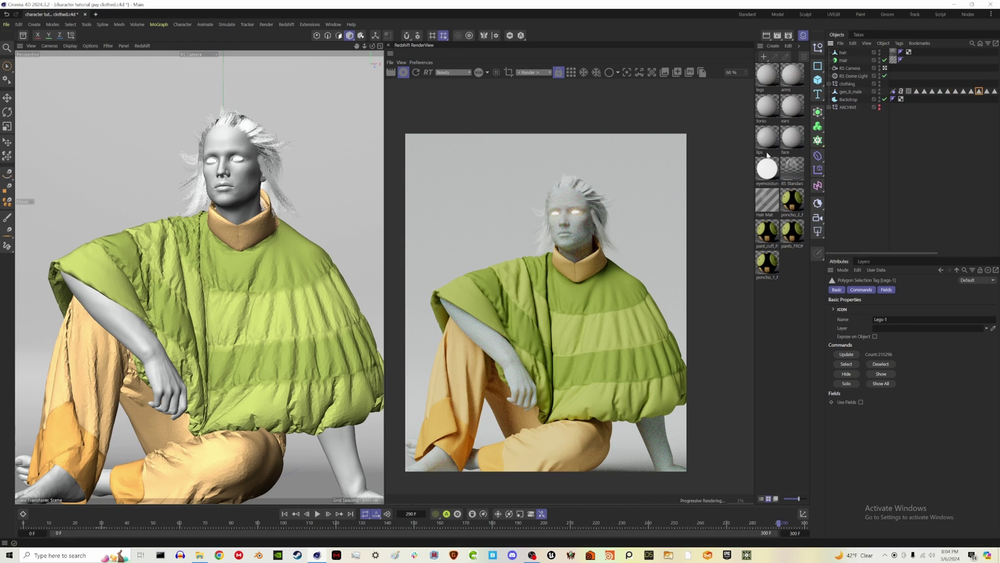
click(23, 35)
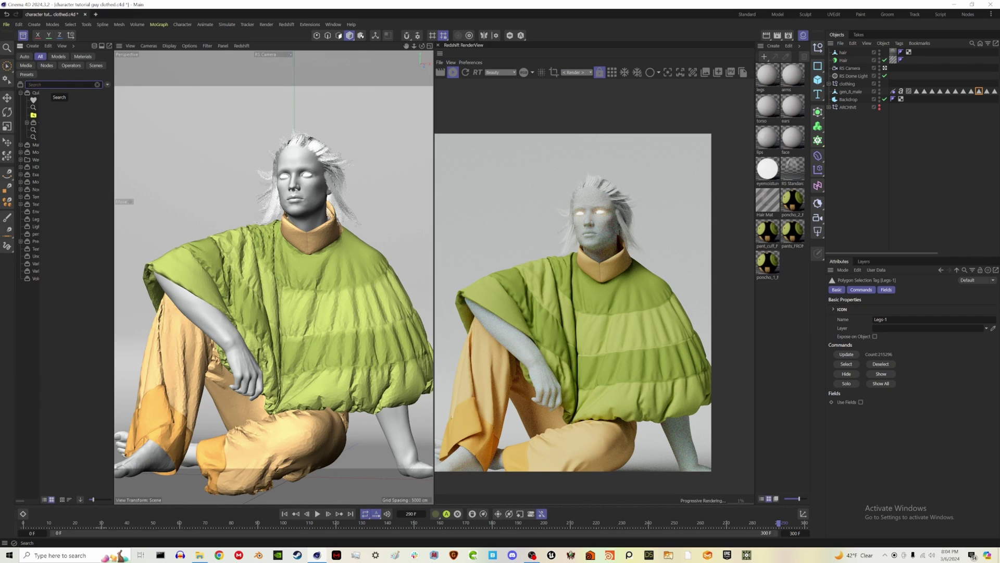
text(pattern)
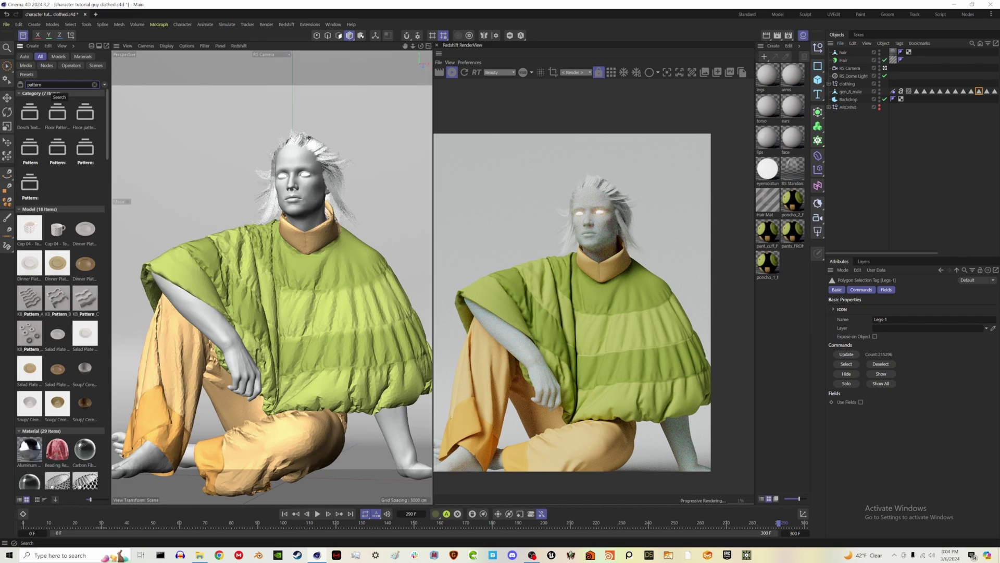
scroll(101, 369, down, 15)
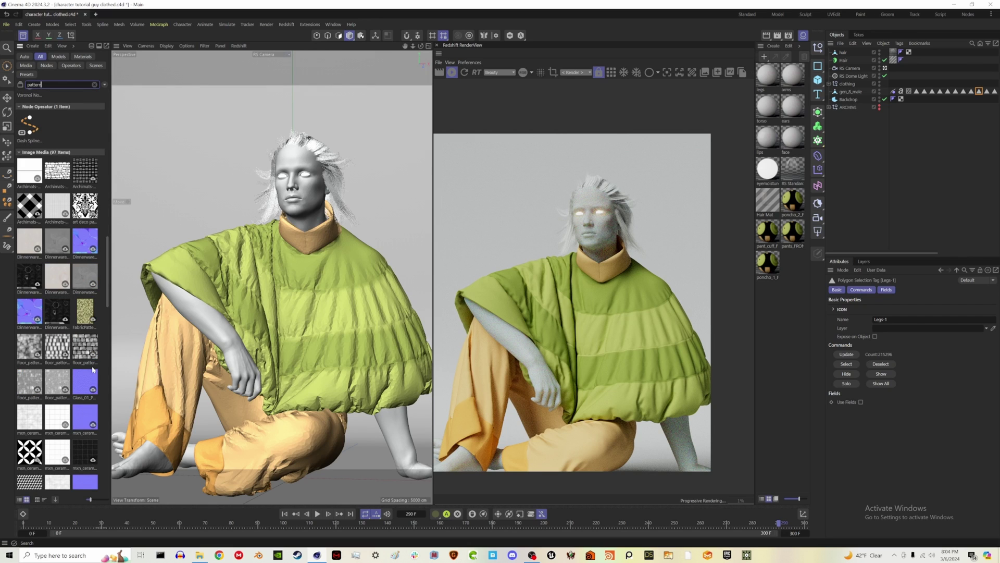
scroll(55, 375, down, 4)
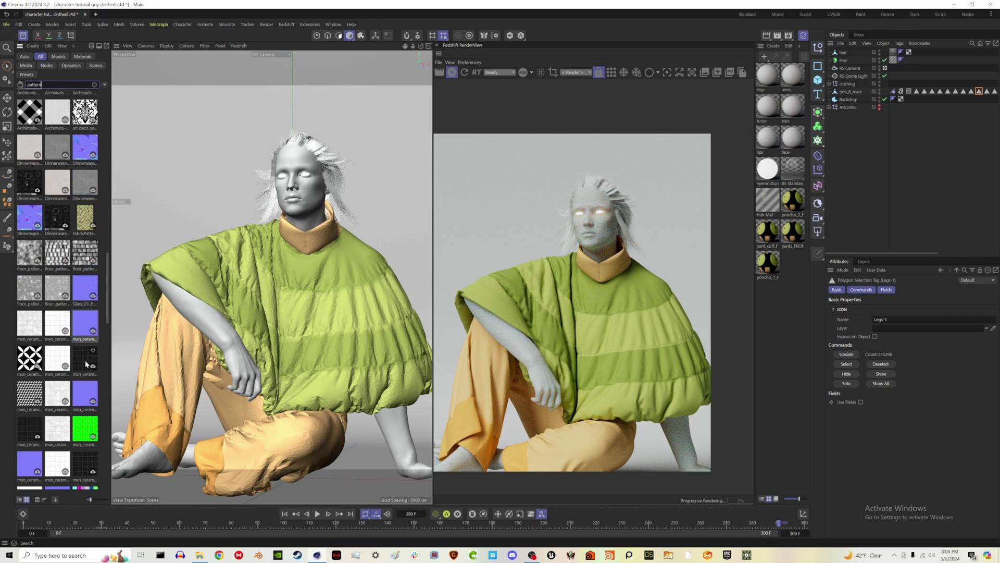
scroll(53, 375, down, 8)
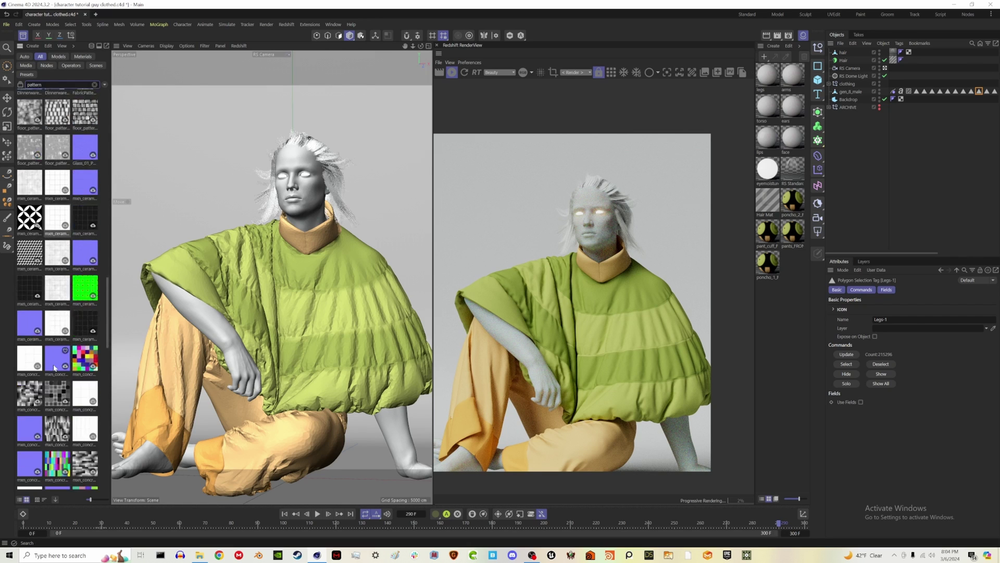
scroll(53, 367, down, 12)
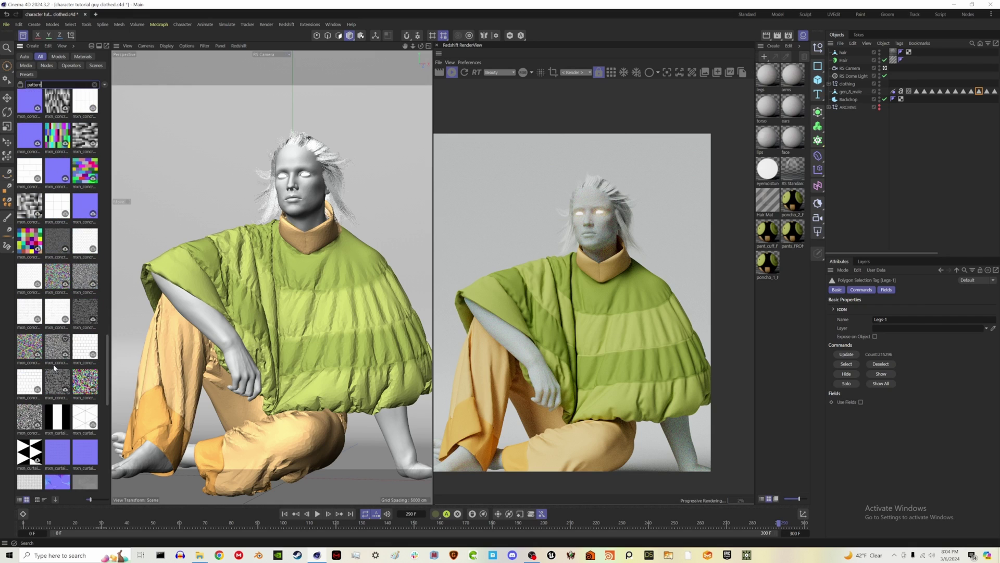
scroll(54, 367, down, 10)
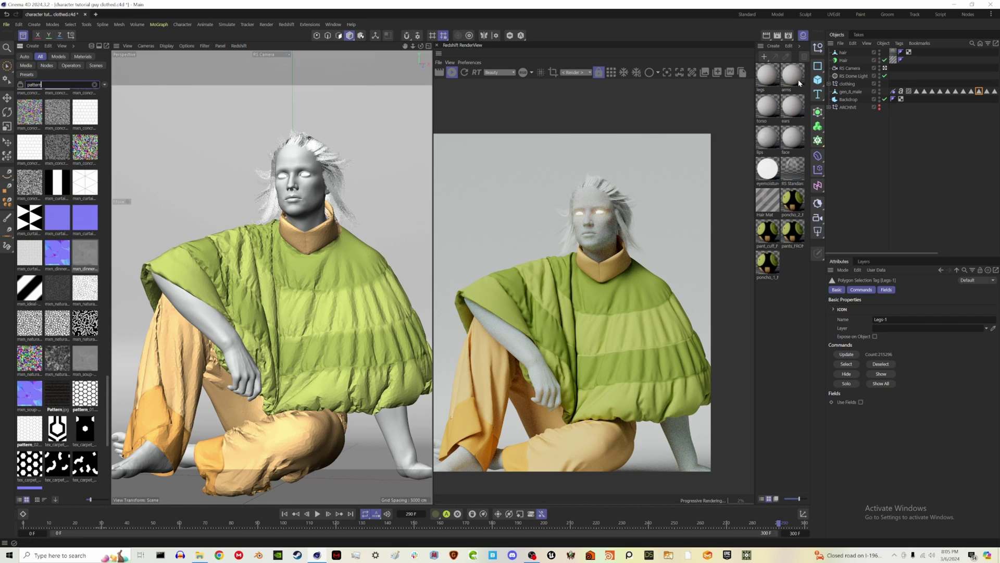
Step: Add a Bump Blender to the face material and wire its Bump Map into the Base input
double_click(790, 143)
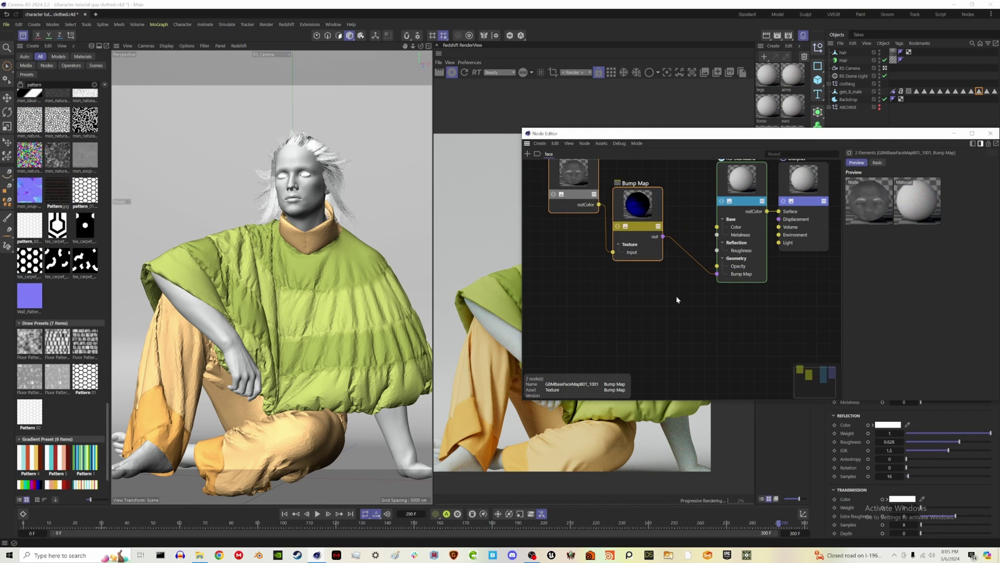
double_click(678, 286)
text(bum)
key(Return)
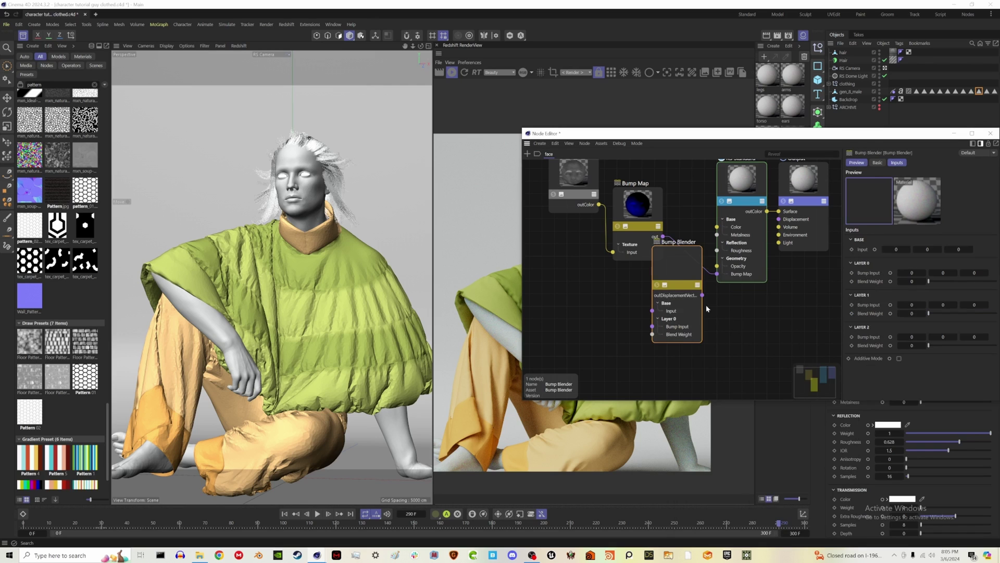
drag(639, 203, 603, 267)
drag(587, 205, 545, 254)
drag(628, 301, 652, 311)
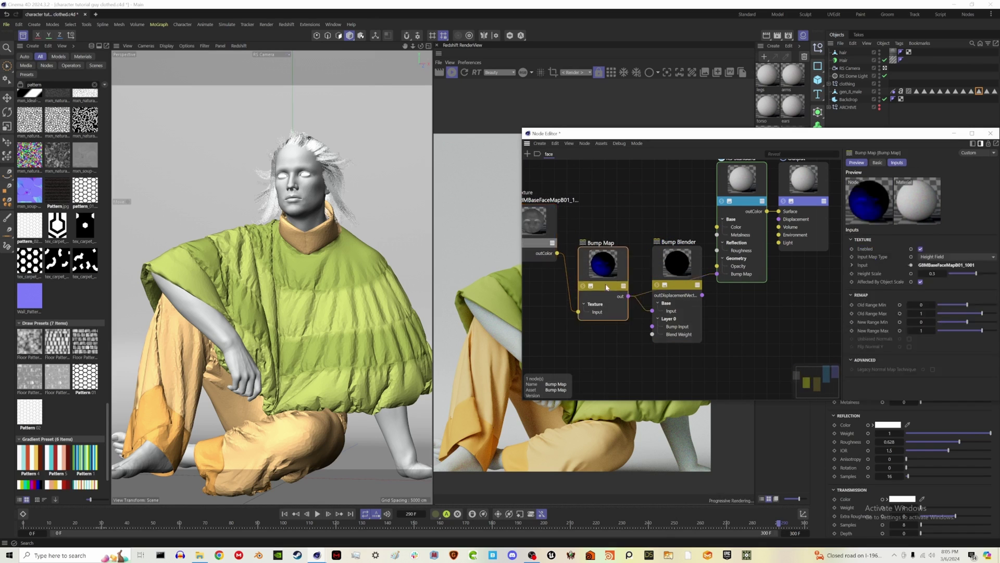
drag(603, 268, 600, 233)
click(722, 315)
middle_drag(670, 345, 706, 335)
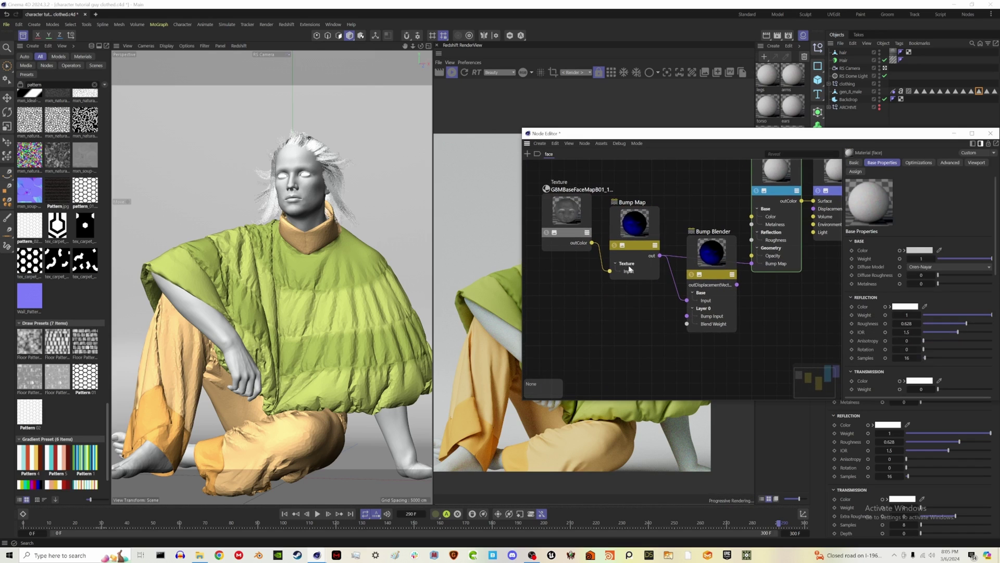
Step: Duplicate the Bump Map into Layer 0 and drive it with a natural texture from the Asset Browser
click(630, 252)
ctrl+drag(632, 233, 693, 319)
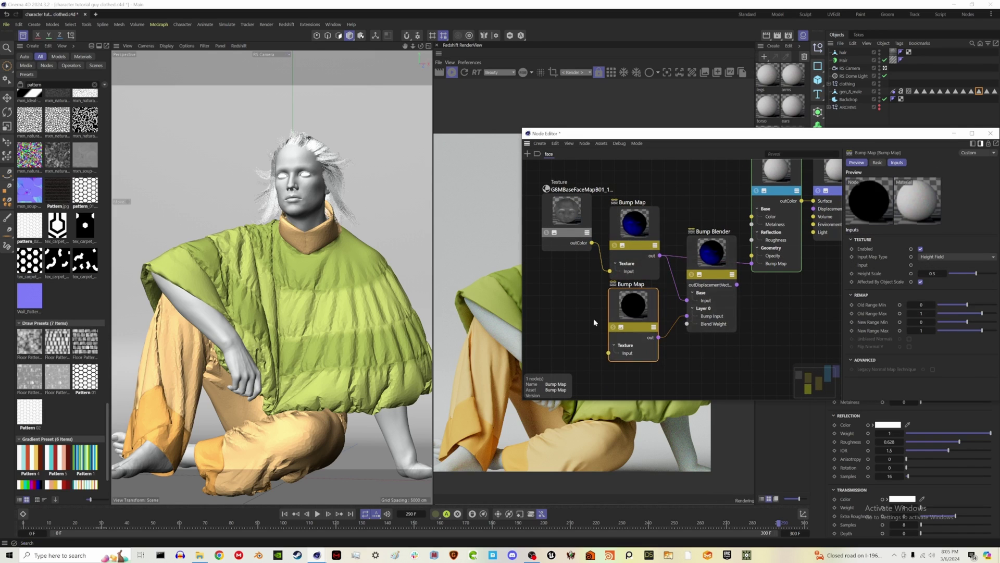
click(591, 322)
scroll(72, 255, up, 3)
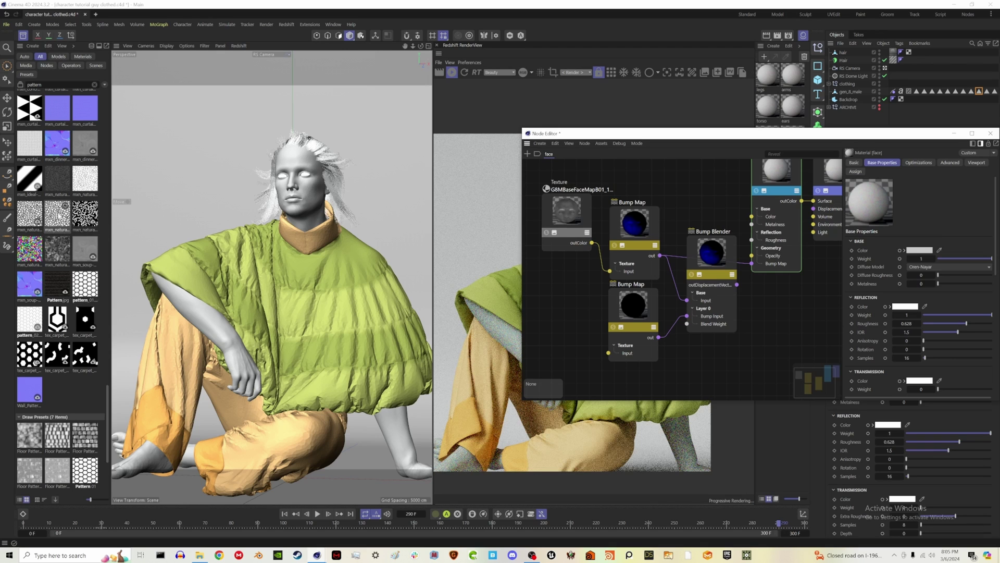
scroll(61, 215, up, 5)
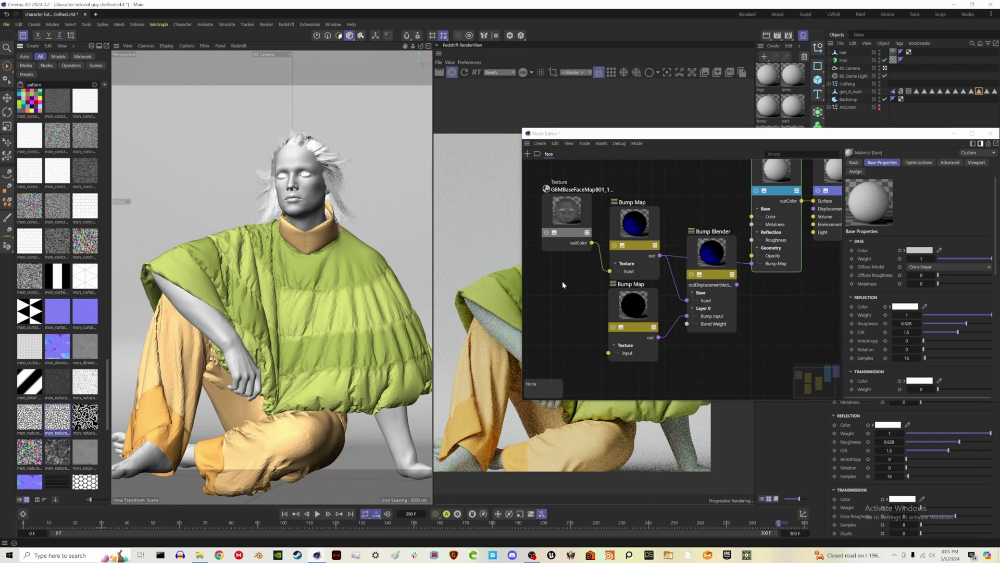
drag(562, 285, 608, 352)
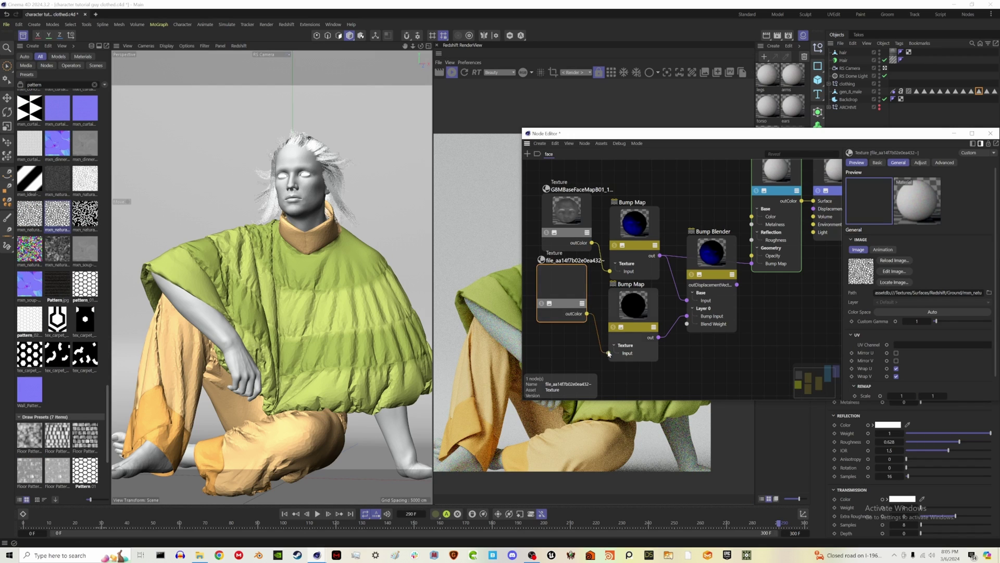
click(633, 311)
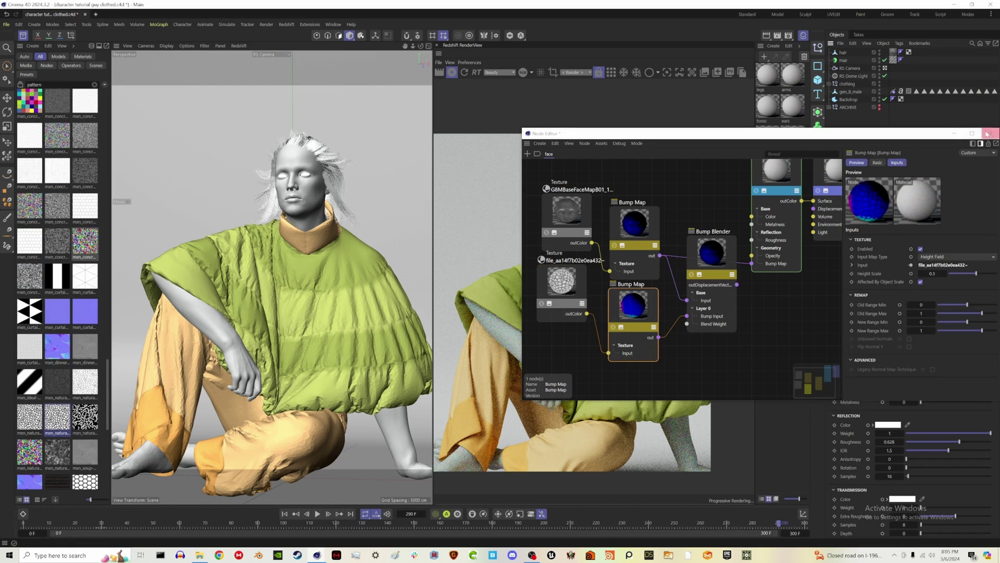
click(988, 134)
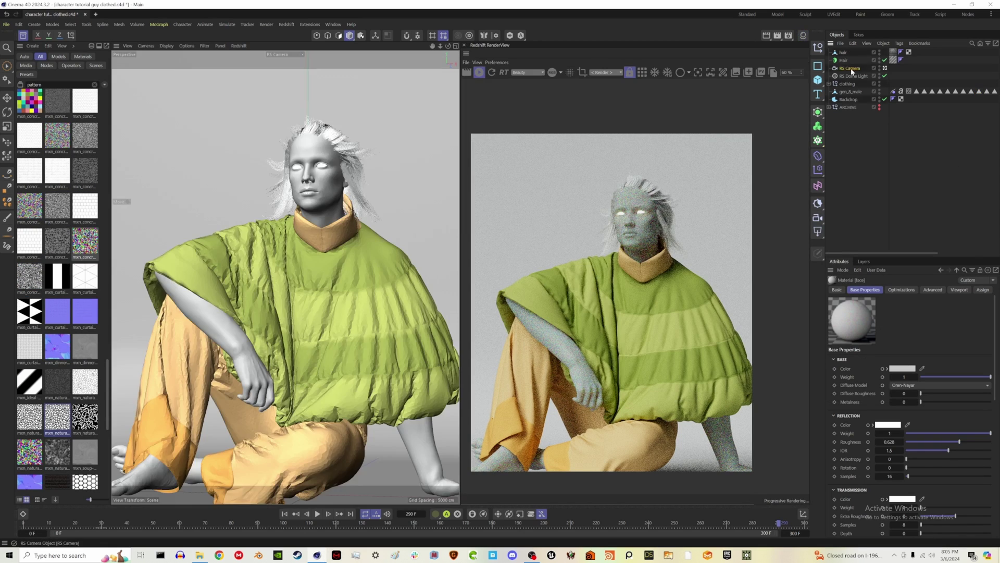
Step: Duplicate the RS Camera by copying and pasting it
click(851, 69)
key(ctrl+c)
key(ctrl+v)
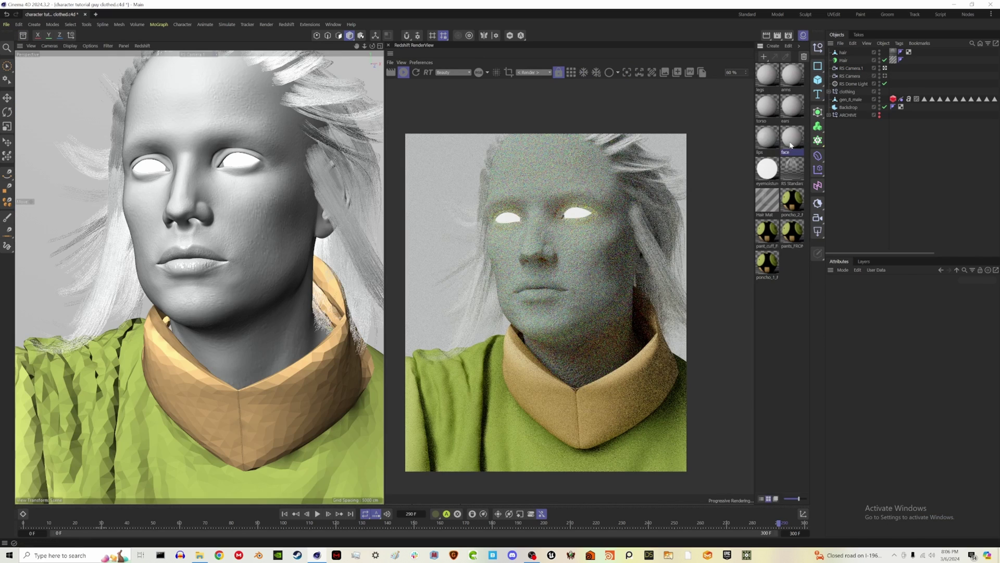
Step: In the face material, set the Bump Blender to Additive Mode with Layer 0 Weight 1
double_click(790, 145)
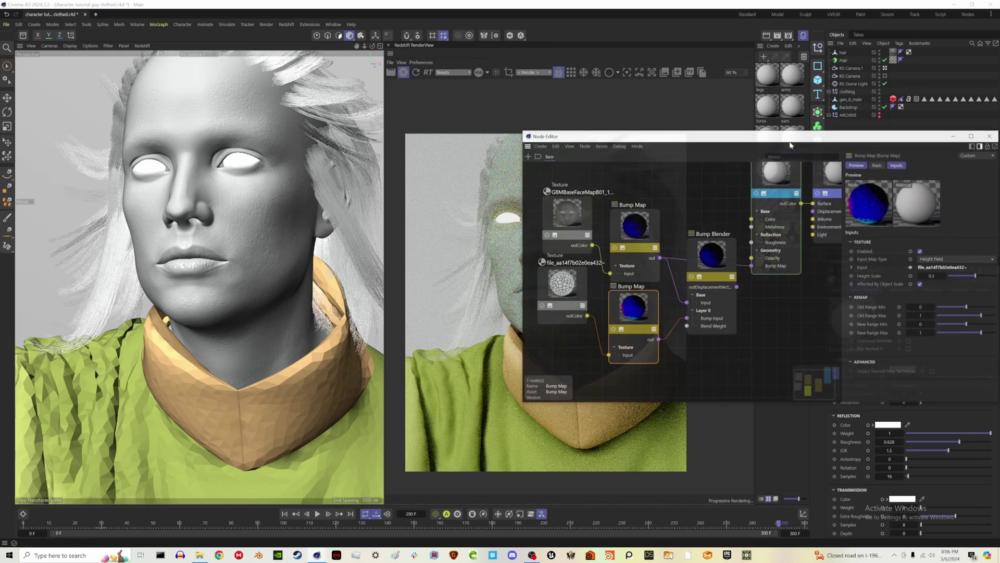
click(714, 284)
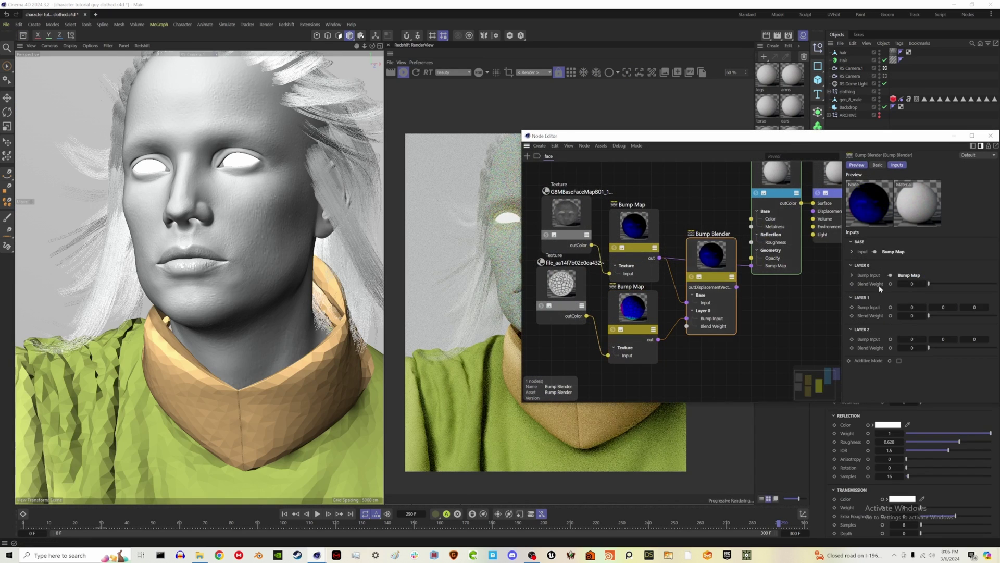
click(900, 360)
drag(973, 284, 997, 284)
Step: Lower the second Bump Map node's height to 0.2
drag(895, 137, 420, 129)
drag(523, 206, 387, 206)
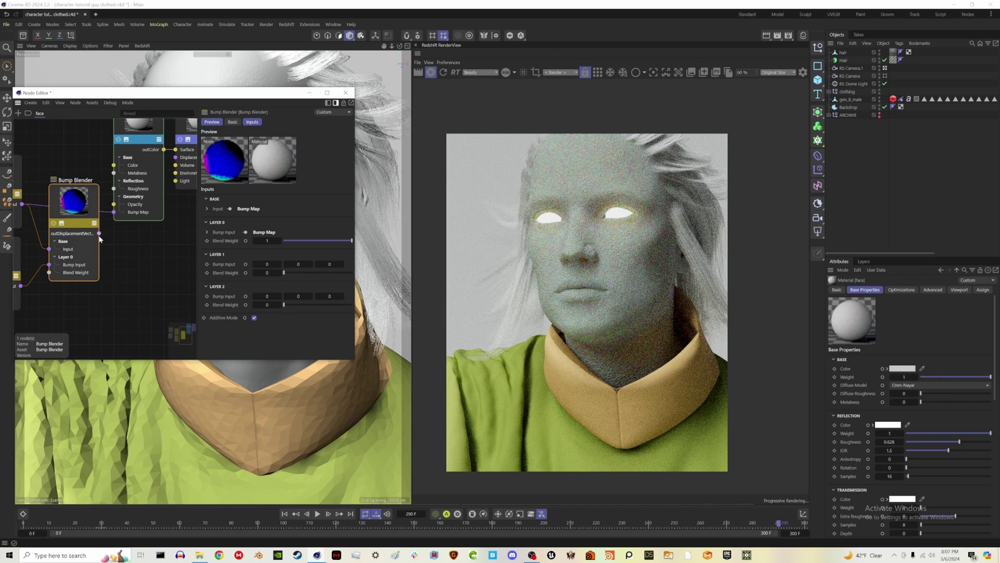
middle_drag(103, 232, 129, 238)
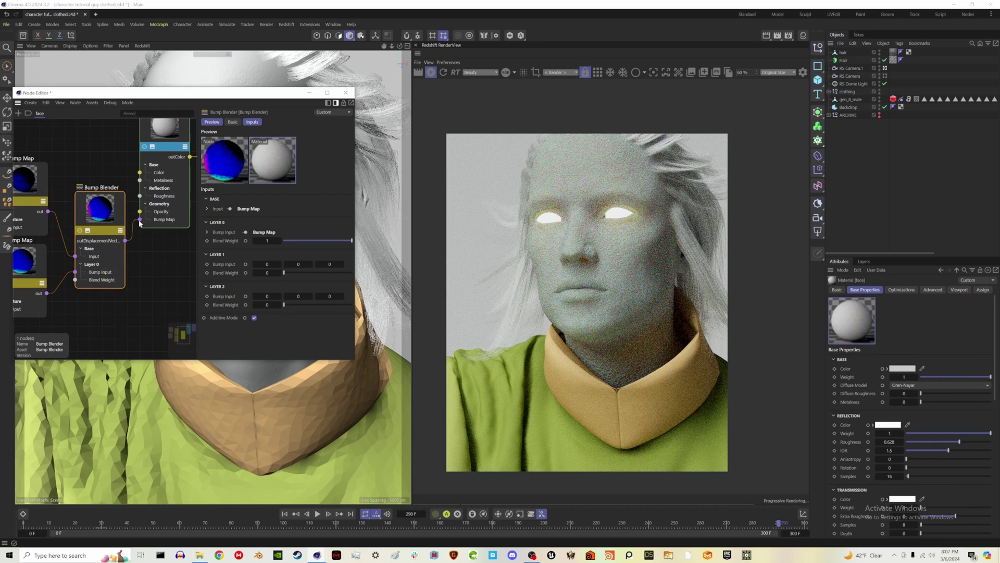
click(42, 268)
middle_drag(43, 268, 130, 253)
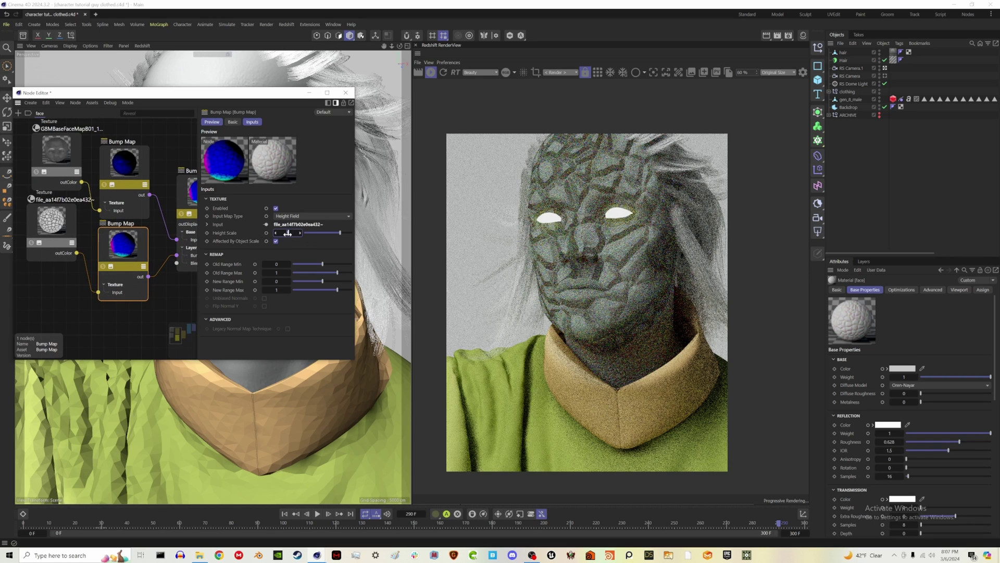
drag(287, 234, 271, 234)
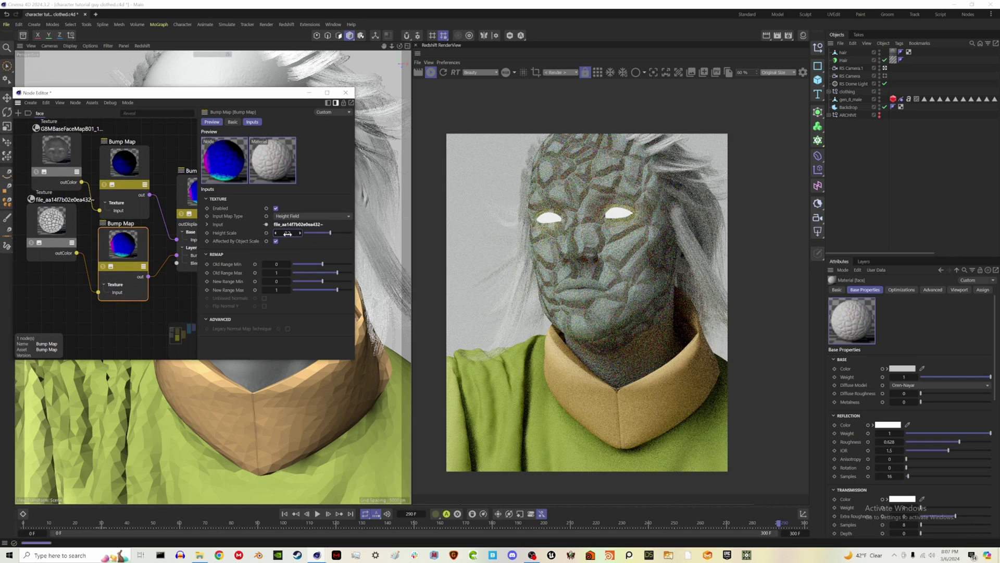
Step: Tile the natural texture node at 3 × 3 with Texture Remap Scale
click(65, 230)
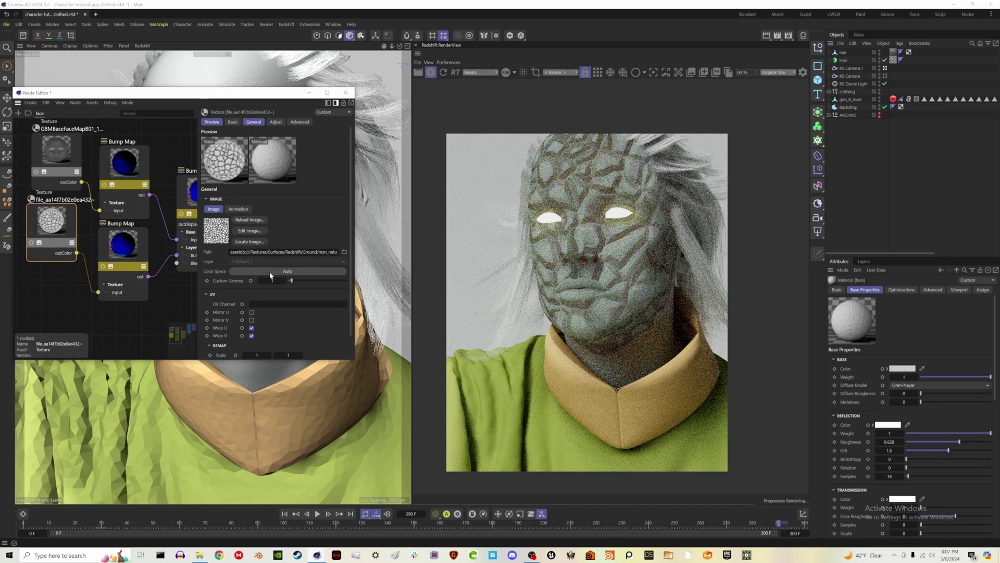
scroll(263, 313, down, 1)
click(258, 328)
text(3)
key(Tab)
text(3)
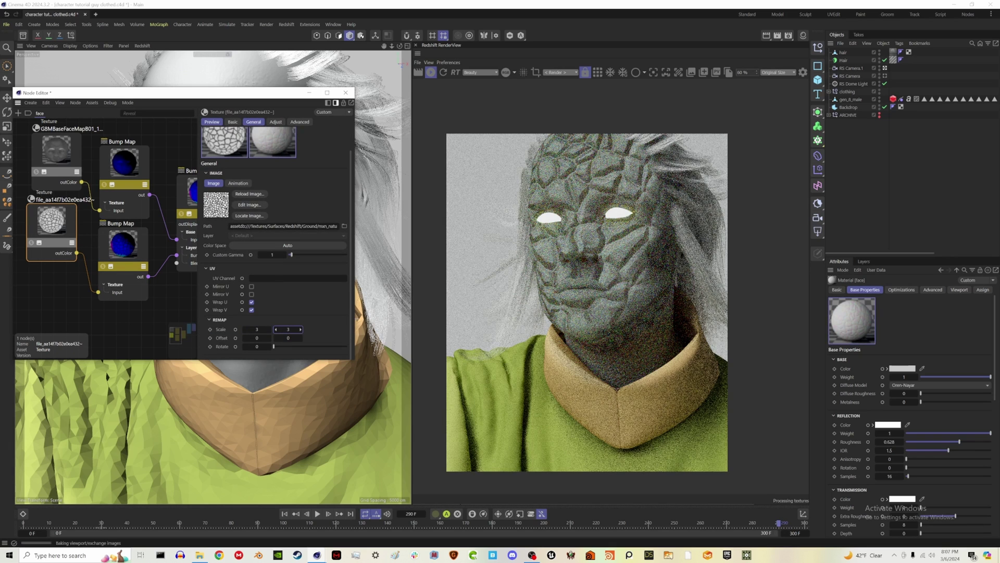
key(Return)
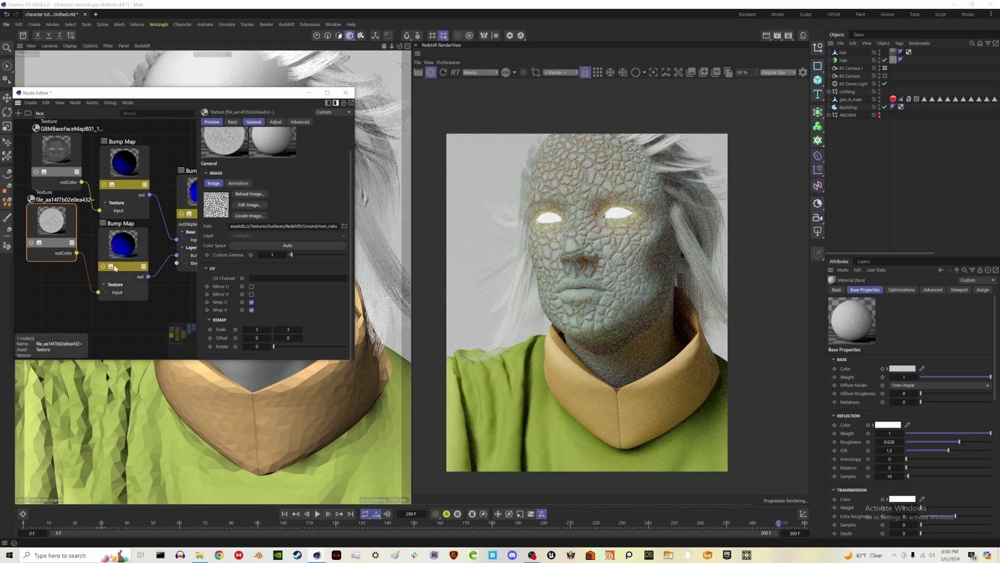
Step: Tick LUT in RenderView post effects and drag Bloom Threshold down to 5.59
click(127, 267)
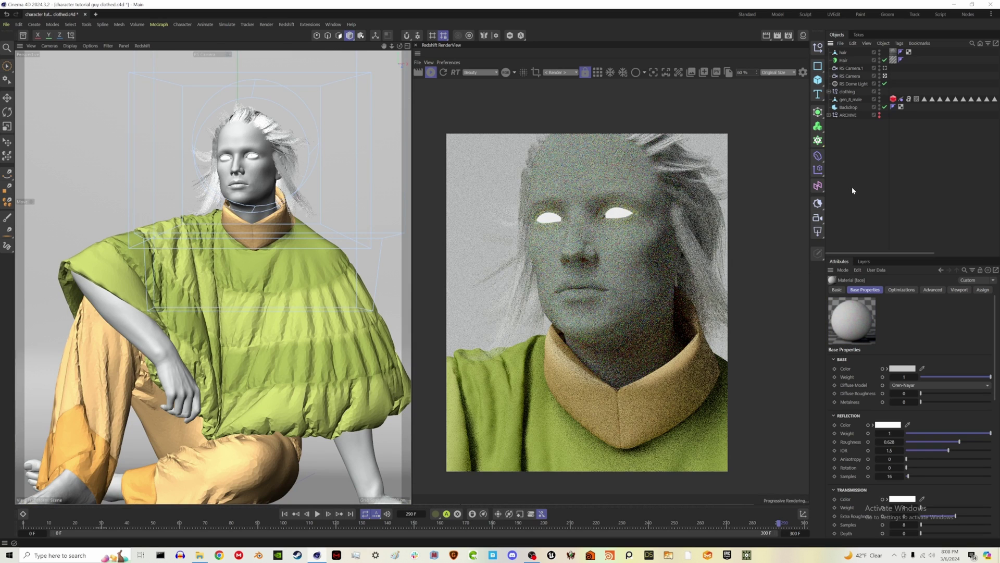
click(802, 74)
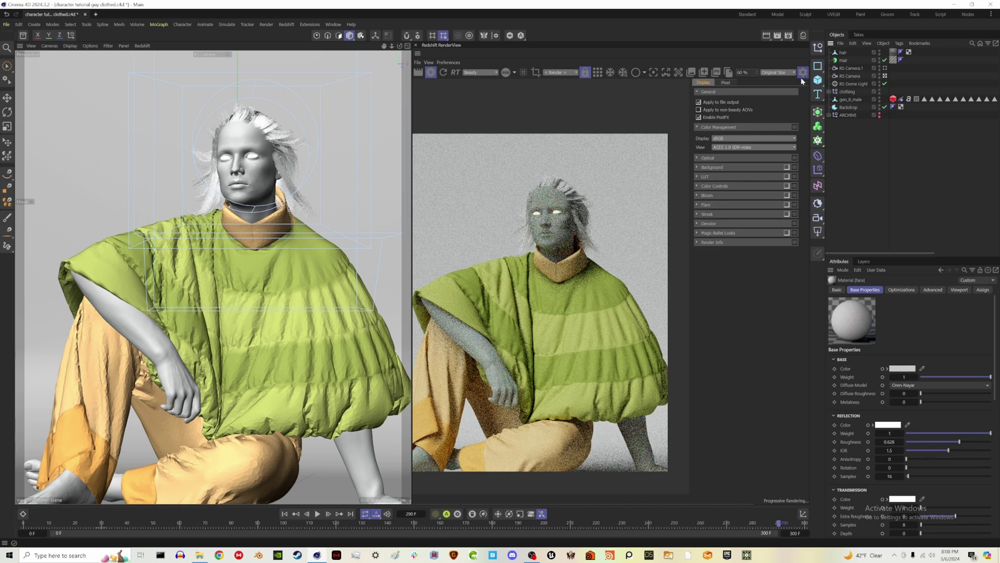
click(786, 177)
click(698, 196)
mouse_move(749, 206)
mouse_down()
mouse_move(731, 207)
mouse_move(776, 235)
mouse_move(730, 215)
mouse_move(733, 206)
mouse_up()
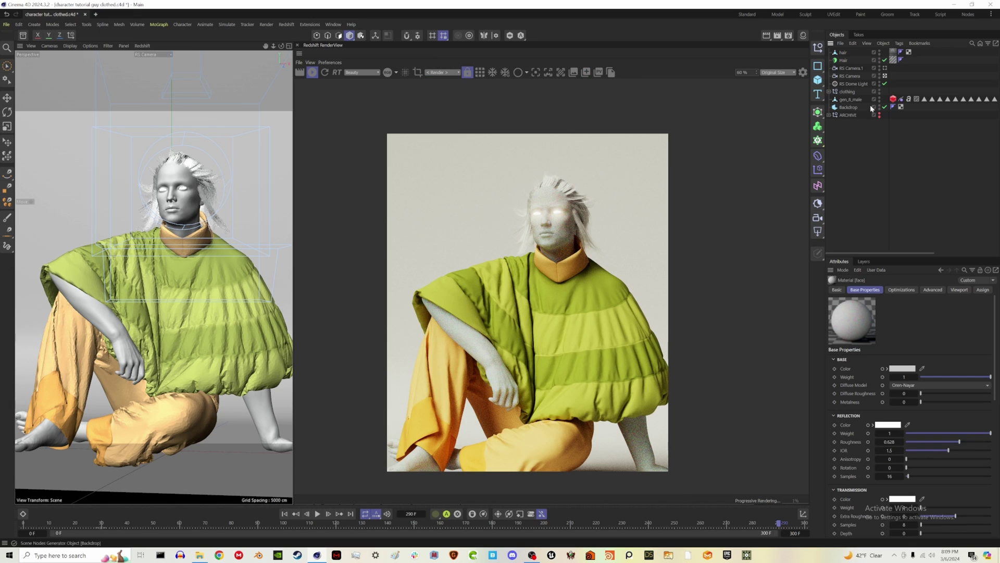
Step: Turn on RS Camera bokeh at aperture 4 and pick focus on the seated figure
click(849, 76)
click(910, 289)
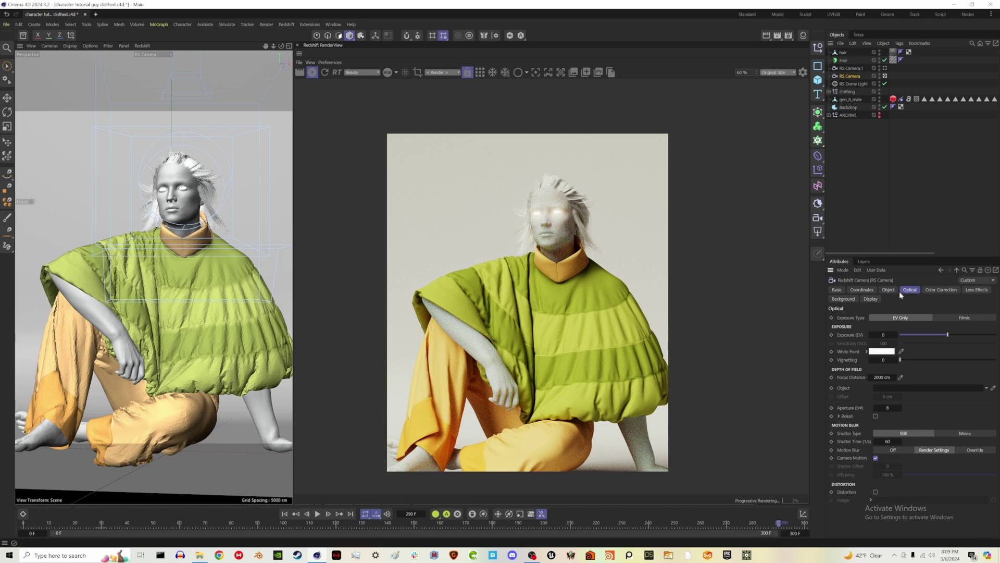
click(875, 416)
click(893, 407)
text(4)
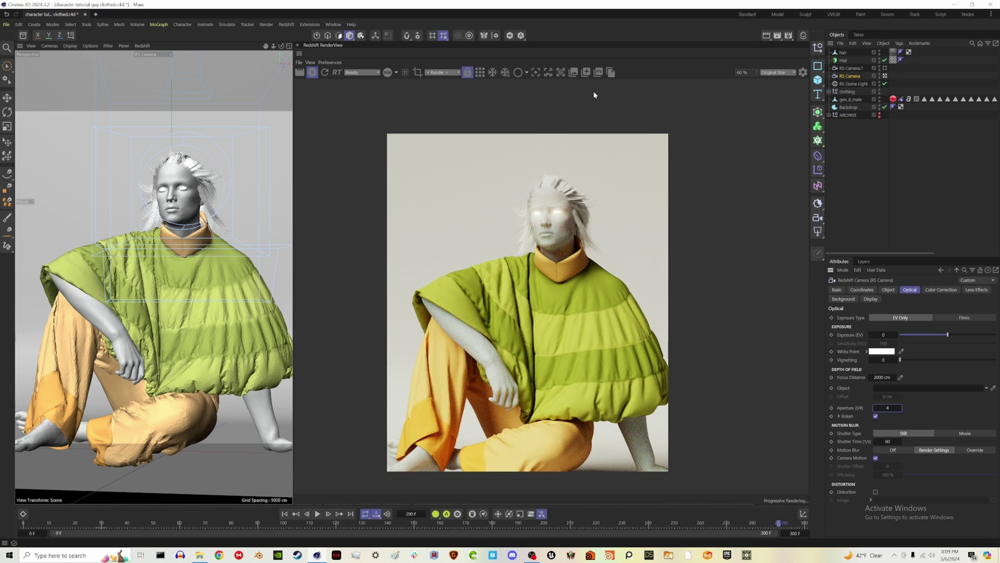
click(537, 73)
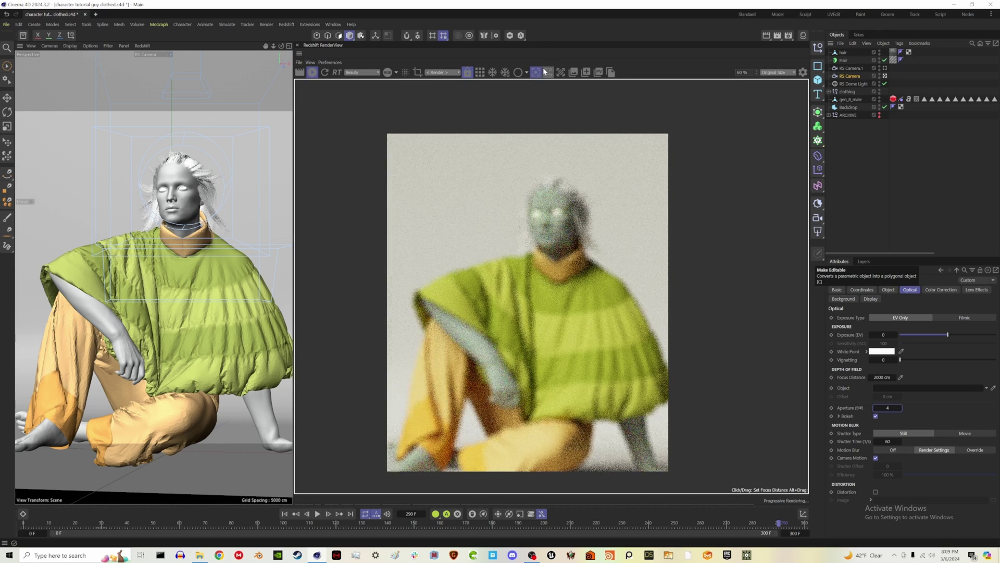
click(553, 216)
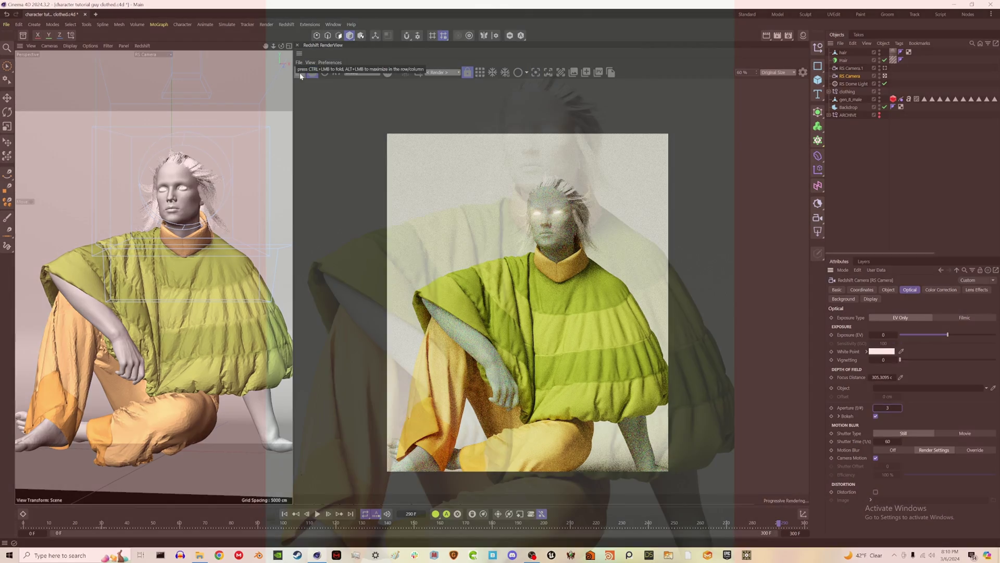